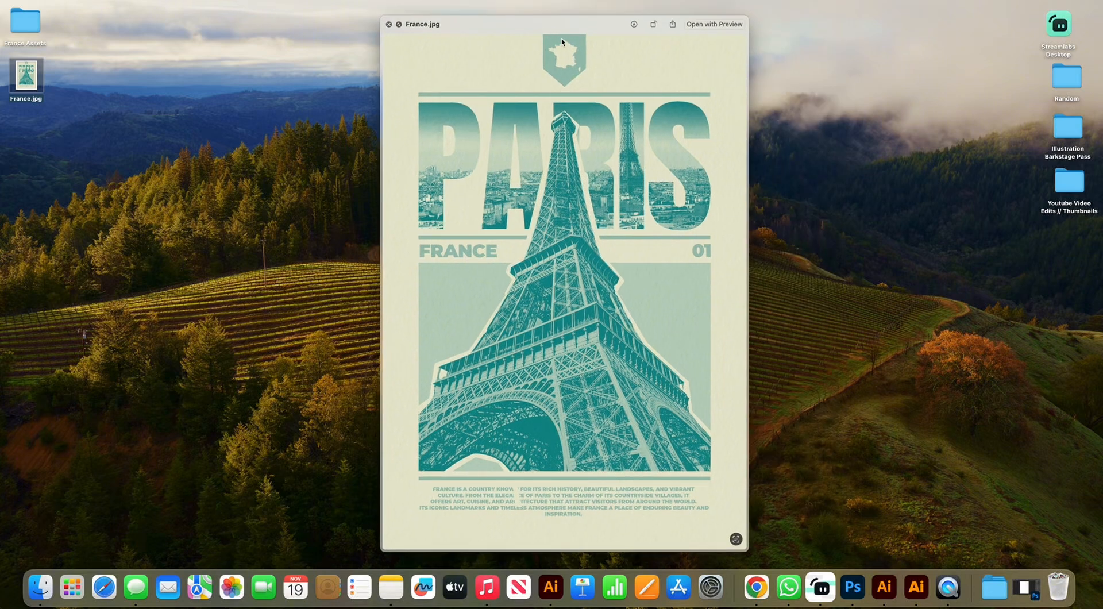
Close the poster preview, switch to the blank Photoshop document and add vertical and horizontal guides through the canvas centre
{"action": "left_click", "coordinate": [389, 24]}
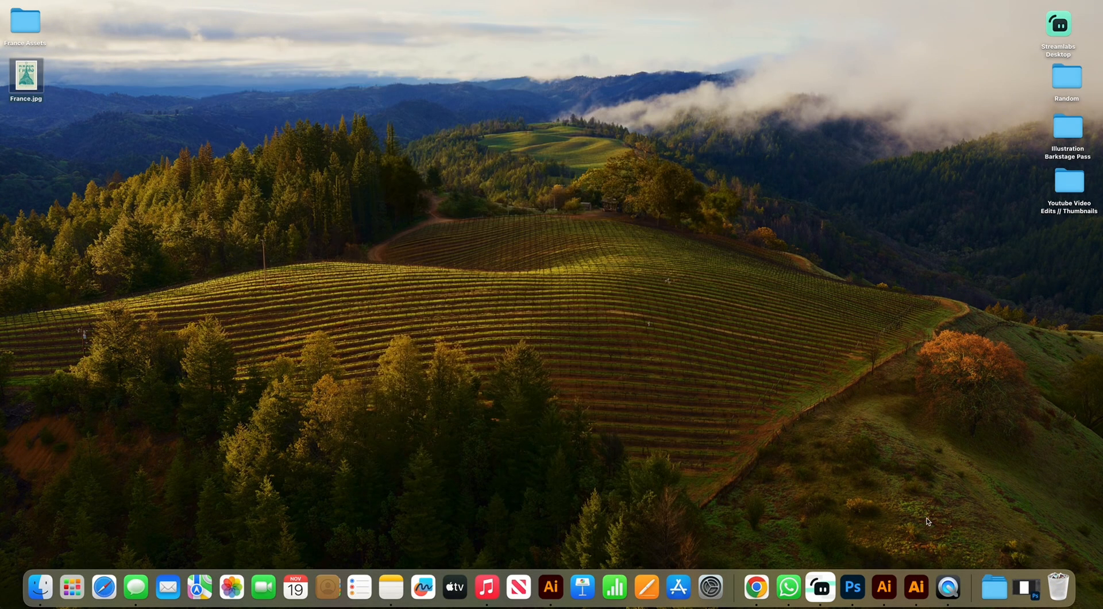
{"action": "left_click", "coordinate": [1026, 587]}
{"action": "left_click_drag", "start_coordinate": [153, 285], "coordinate": [547, 270]}
{"action": "left_click_drag", "start_coordinate": [584, 46], "coordinate": [591, 293]}
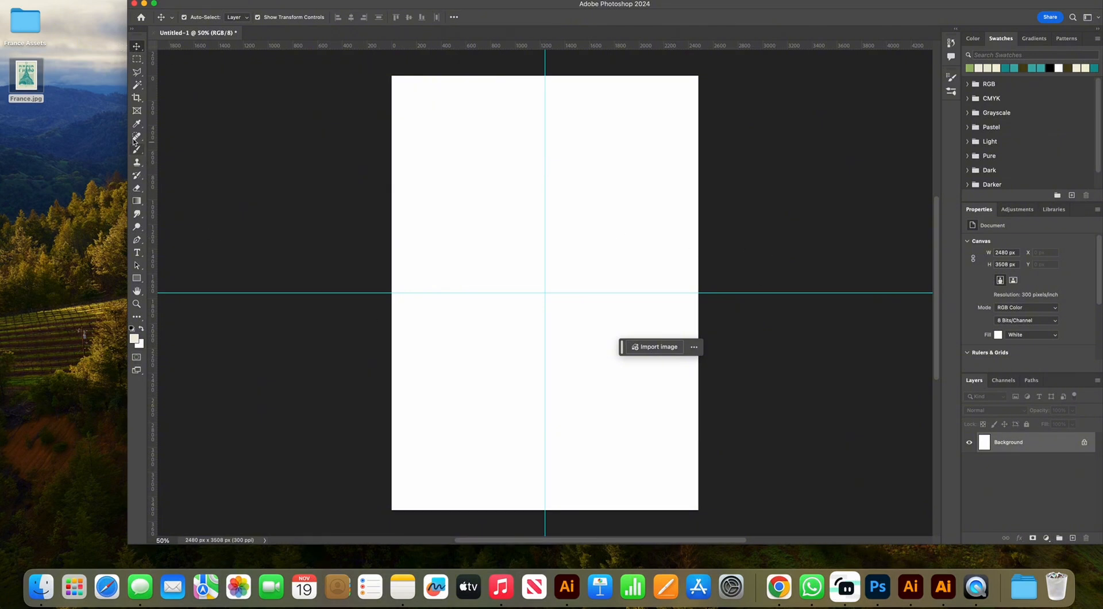
Add a new layer and paint it over the whole canvas with the Brush in cream #f2efde
{"action": "left_click", "coordinate": [1071, 538]}
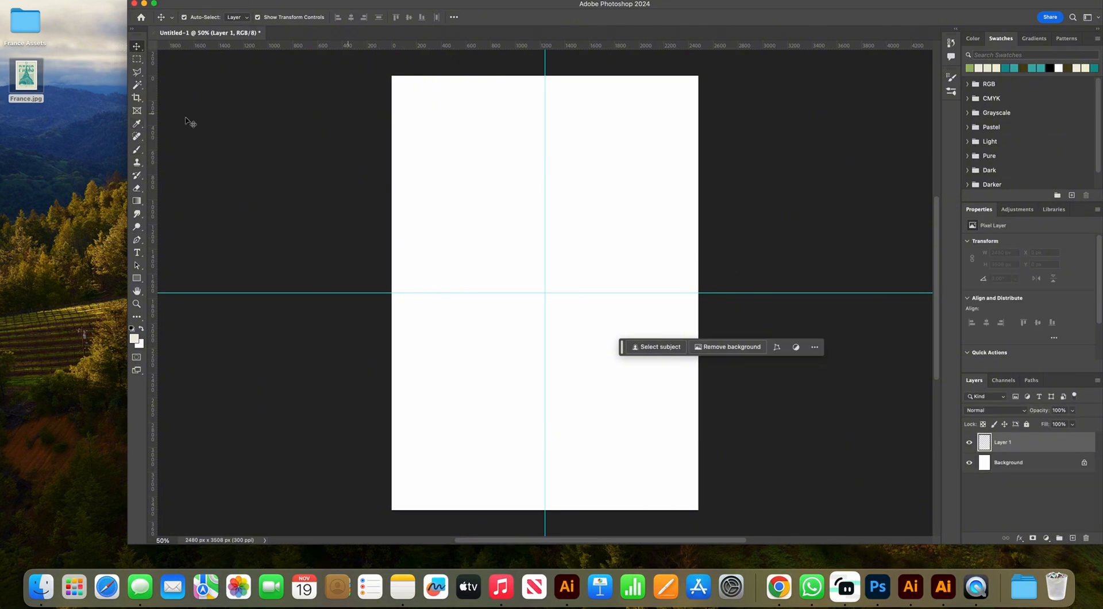
{"action": "left_click", "coordinate": [138, 149]}
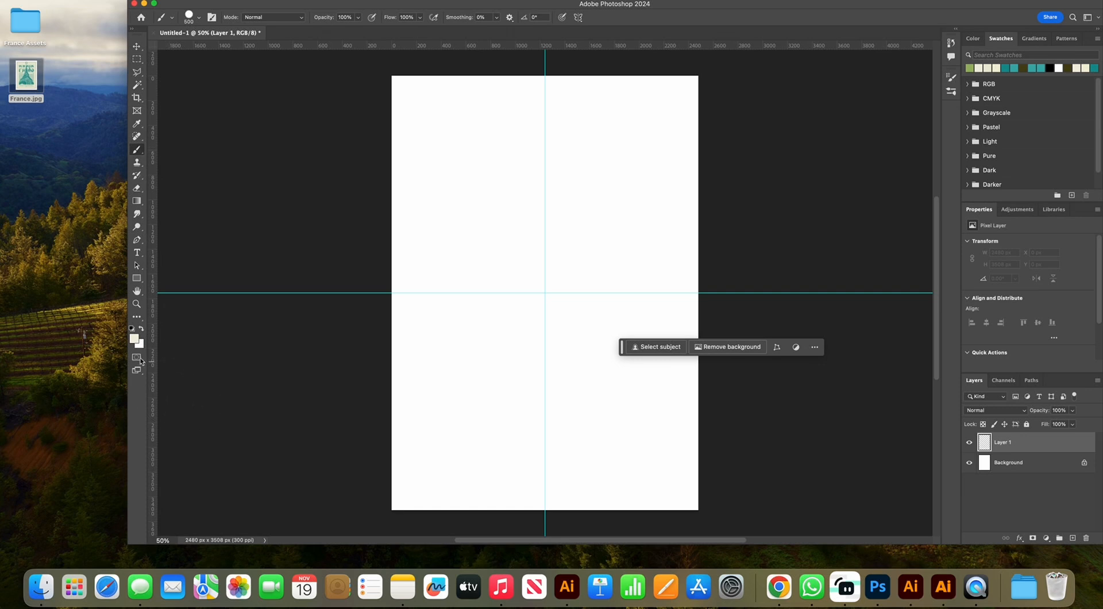
{"action": "left_click", "coordinate": [135, 341]}
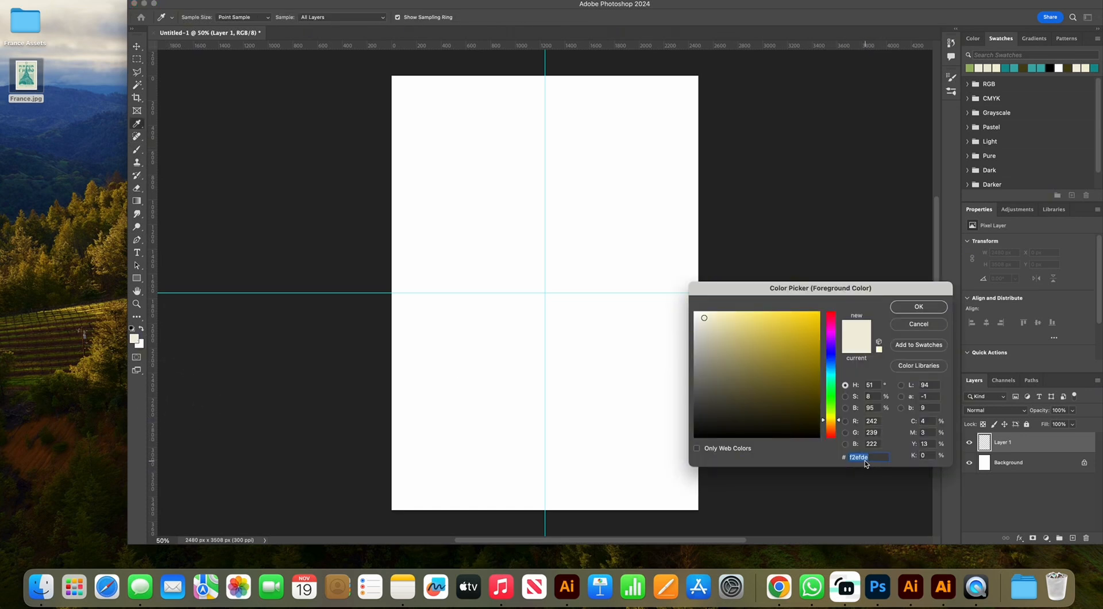
{"action": "left_click", "coordinate": [919, 307]}
{"action": "key", "text": "b"}
{"action": "mouse_move", "coordinate": [687, 98]}
{"action": "left_mouse_down"}
{"action": "mouse_move", "coordinate": [509, 111]}
{"action": "mouse_move", "coordinate": [587, 179]}
{"action": "mouse_move", "coordinate": [456, 226]}
{"action": "mouse_move", "coordinate": [874, 352]}
{"action": "mouse_move", "coordinate": [338, 327]}
{"action": "mouse_move", "coordinate": [683, 389]}
{"action": "mouse_move", "coordinate": [833, 451]}
{"action": "mouse_move", "coordinate": [259, 475]}
{"action": "mouse_move", "coordinate": [488, 510]}
{"action": "left_mouse_up"}
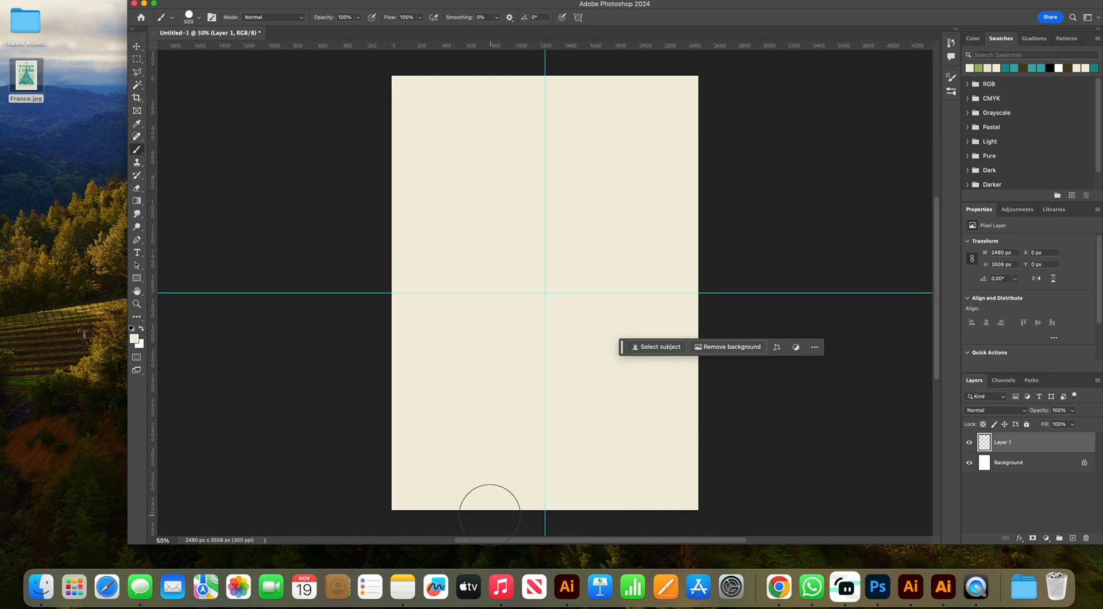
{"action": "left_click", "coordinate": [138, 47]}
{"action": "left_click", "coordinate": [891, 313]}
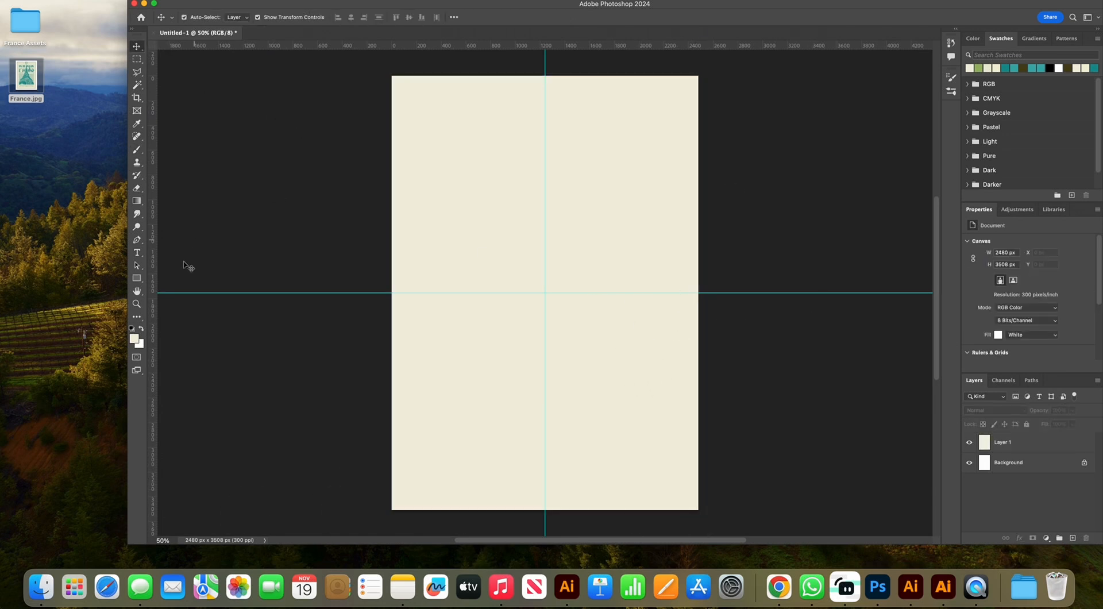
Draw a rectangle about 2000 × 1418 px in the lower half of the canvas and fill it with #99b7b7
{"action": "left_click", "coordinate": [136, 279]}
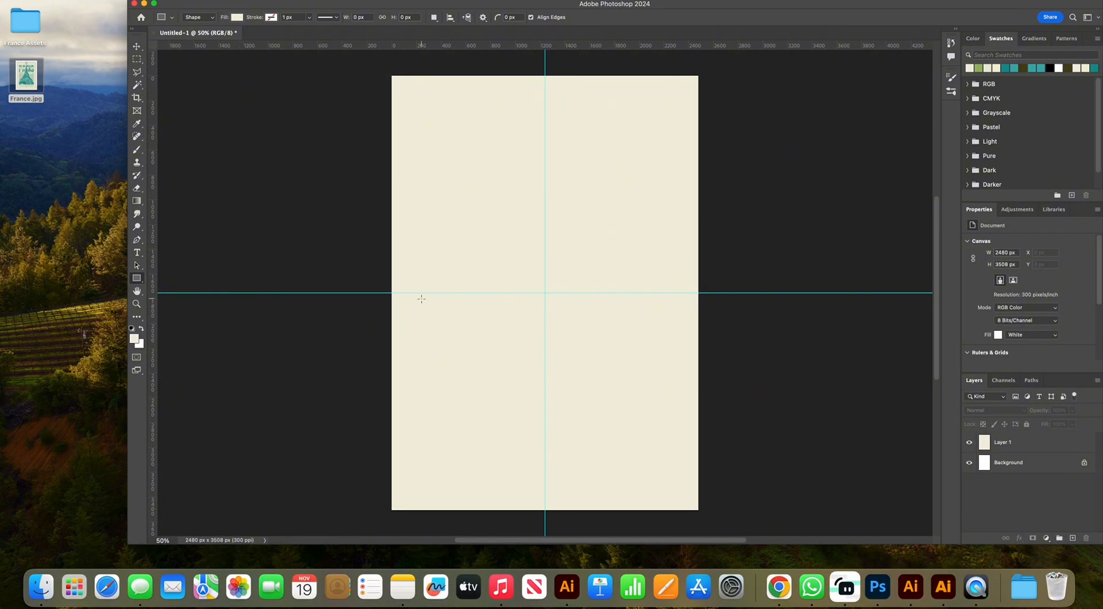
{"action": "left_click_drag", "start_coordinate": [421, 298], "coordinate": [669, 474]}
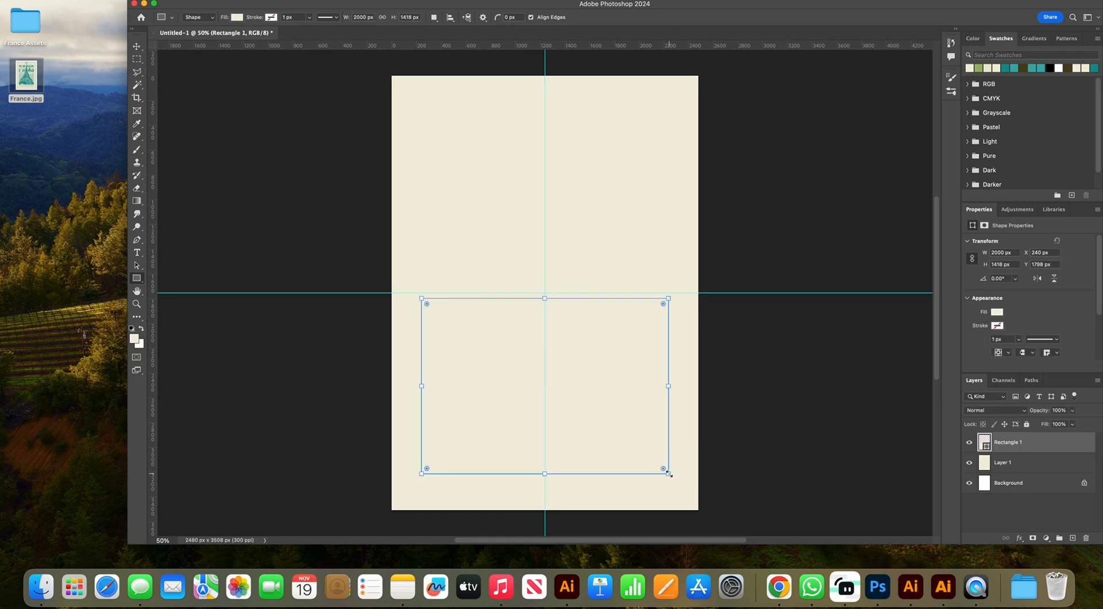
{"action": "left_click", "coordinate": [137, 46]}
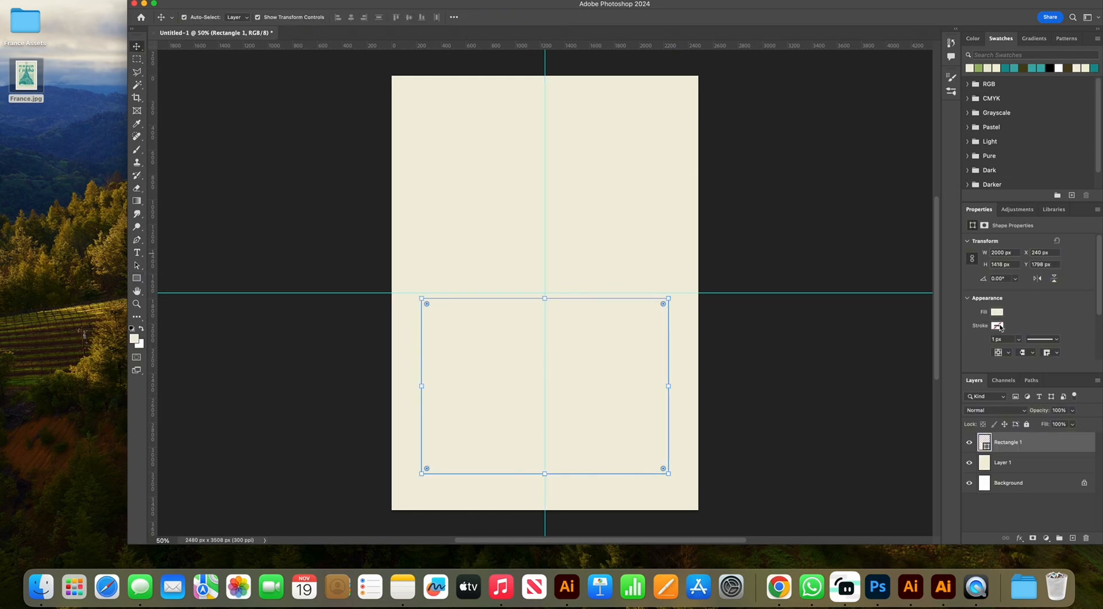
{"action": "left_click", "coordinate": [997, 313]}
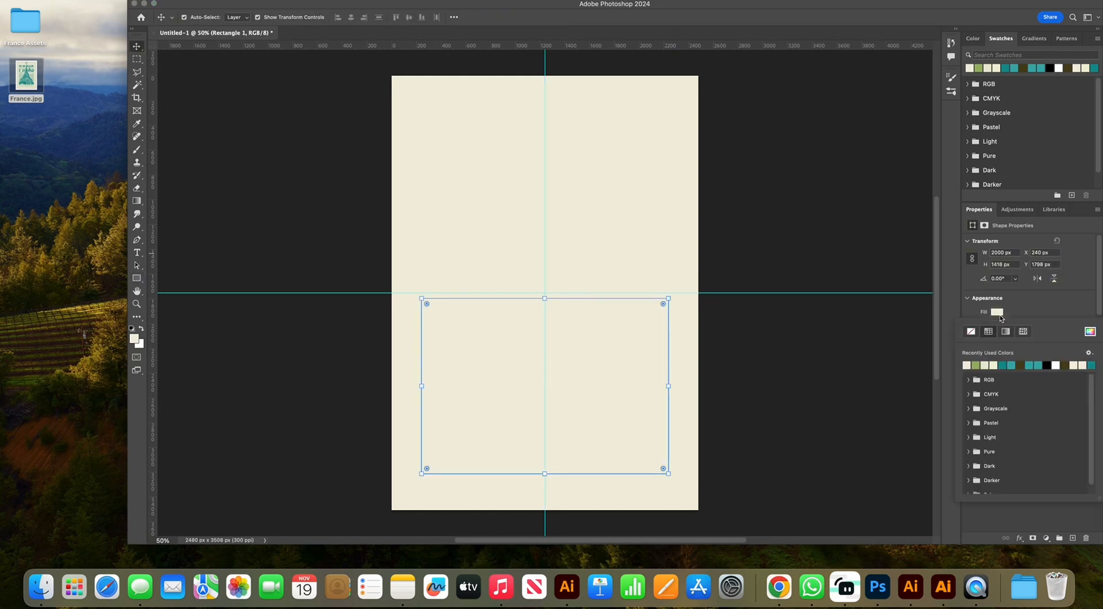
{"action": "left_click", "coordinate": [1090, 332]}
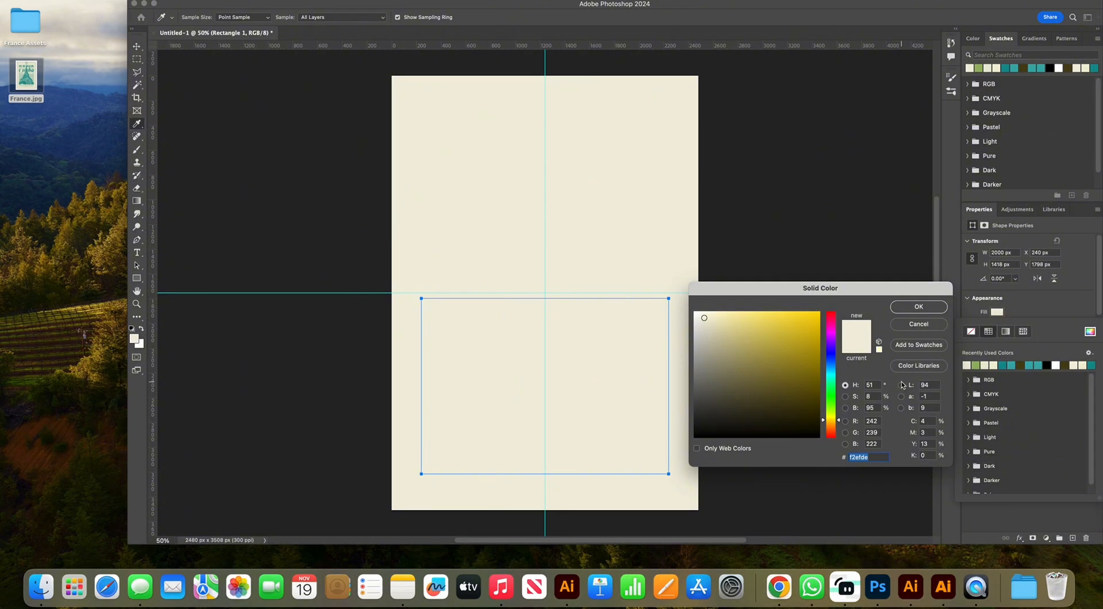
{"action": "type", "text": "99"}
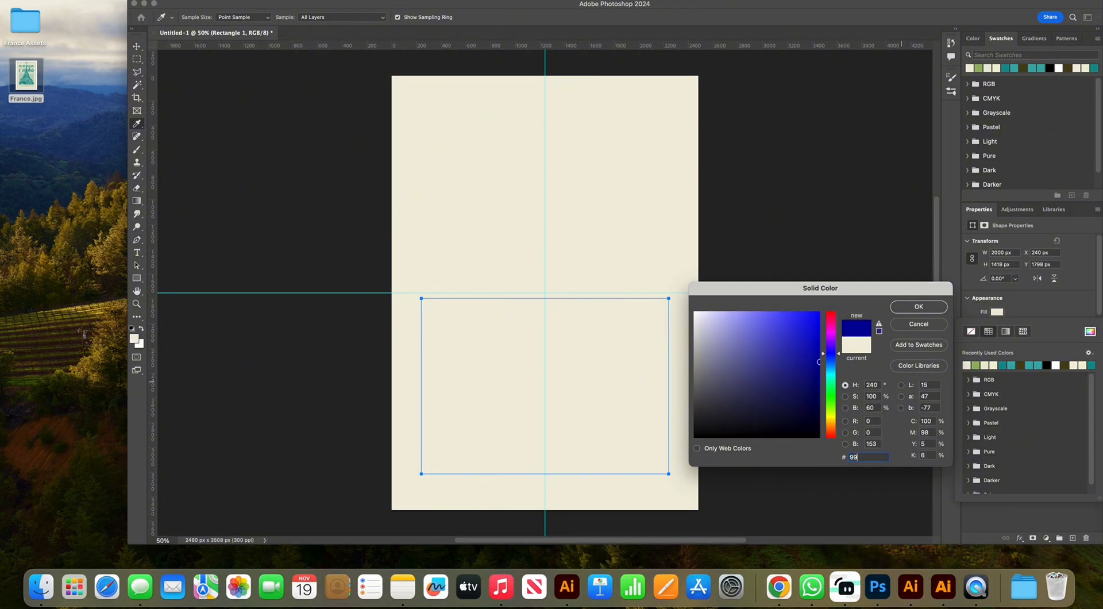
{"action": "type", "text": "b7b7"}
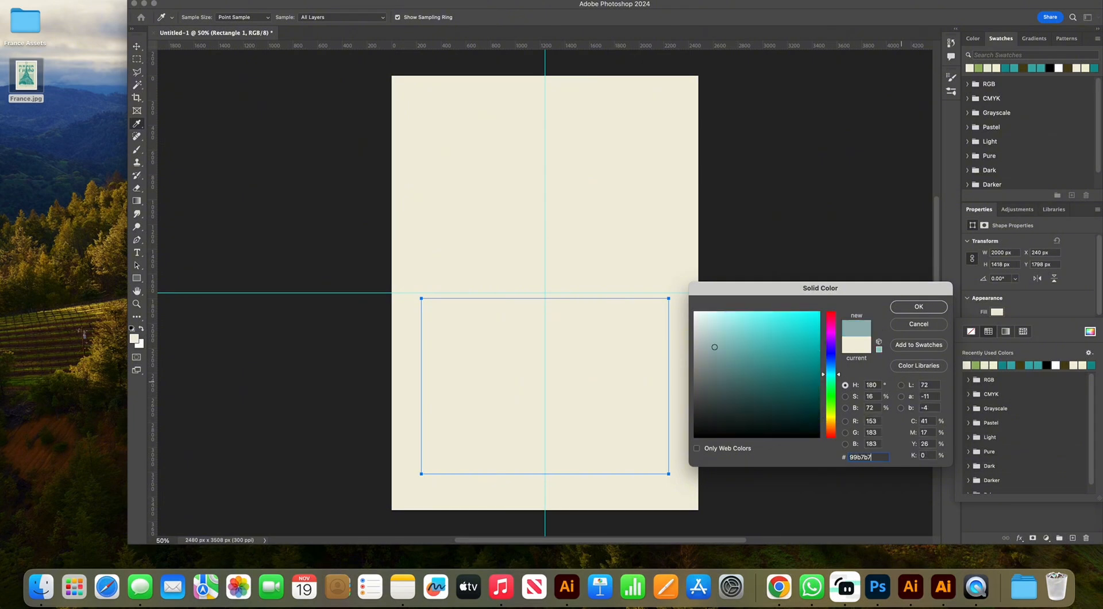
{"action": "left_click", "coordinate": [919, 307]}
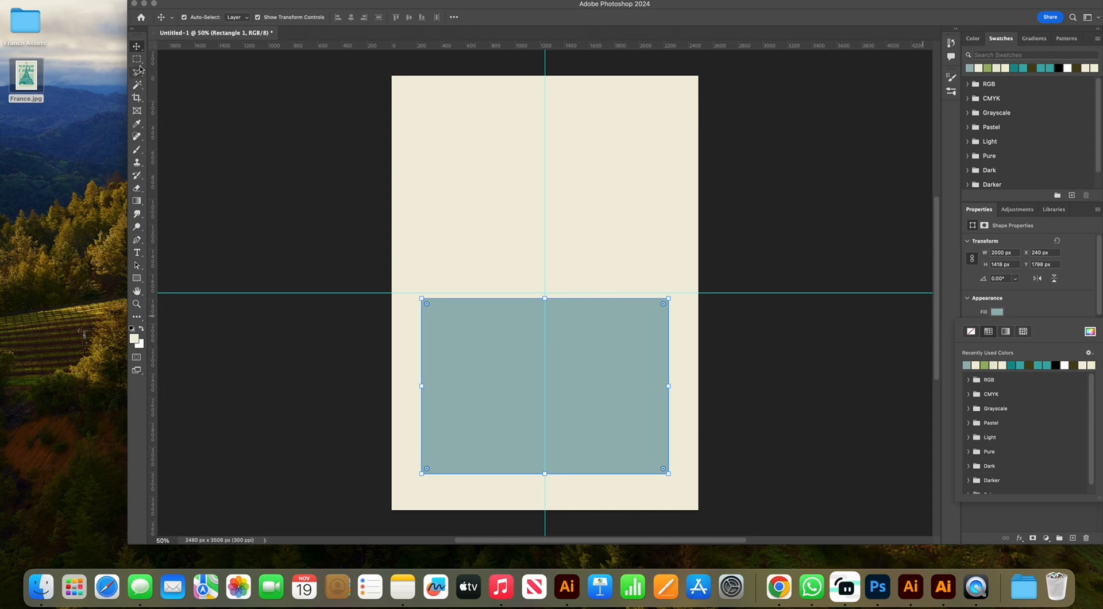
Move the blue-green rectangle up so its upper part crosses the horizontal guide, then deselect it
{"action": "left_click", "coordinate": [135, 46]}
{"action": "left_click_drag", "start_coordinate": [592, 372], "coordinate": [596, 342]}
{"action": "left_click", "coordinate": [790, 362]}
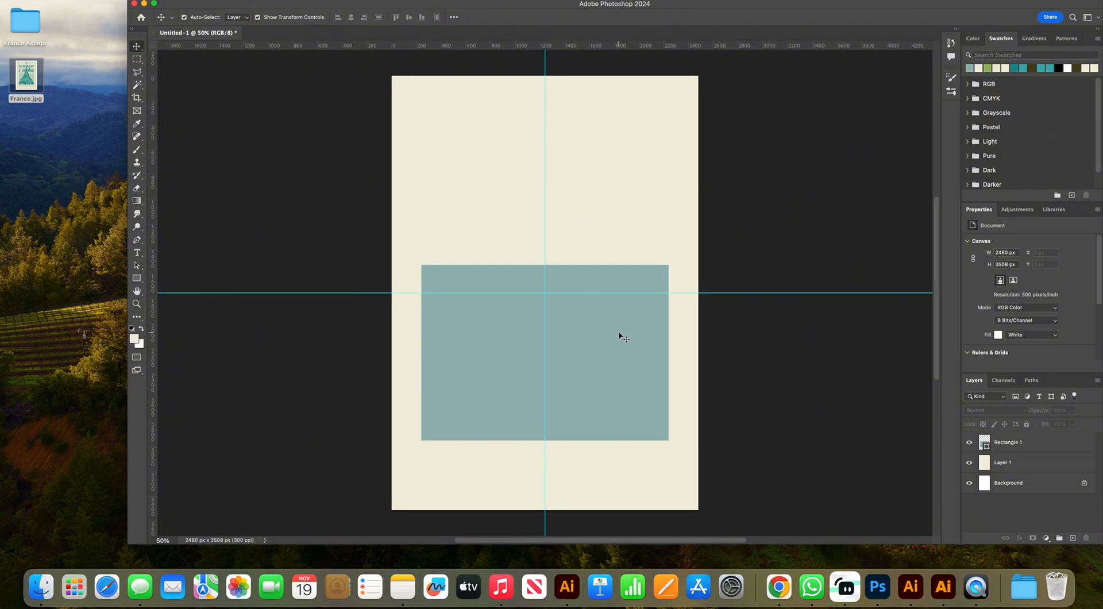
Add the text PARIS above the rectangle in Anton Regular with colour #3dadad
{"action": "left_click", "coordinate": [137, 253]}
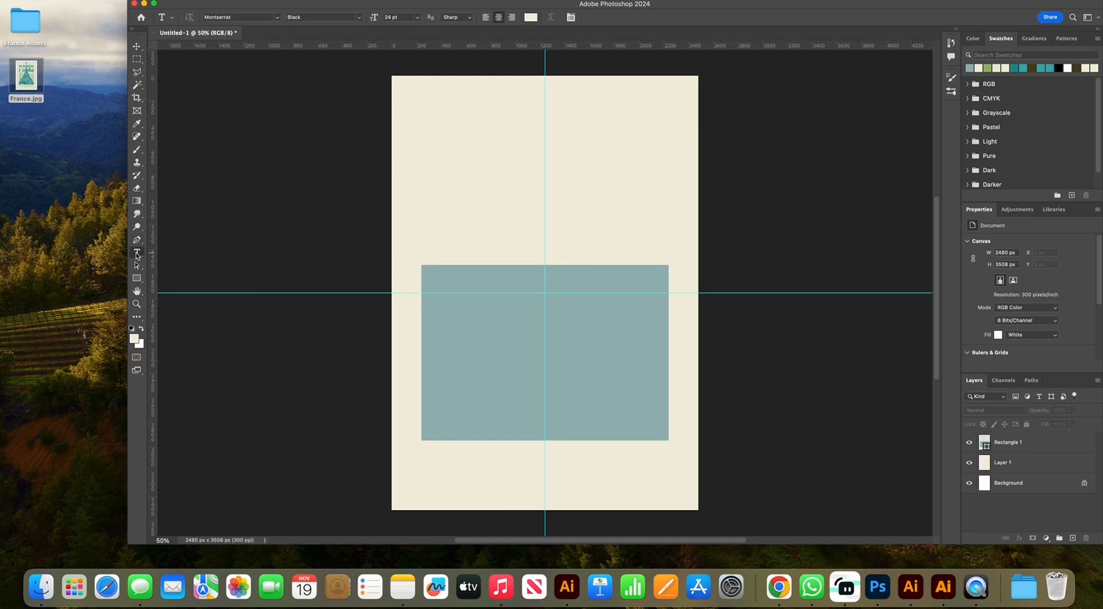
{"action": "left_click", "coordinate": [492, 168]}
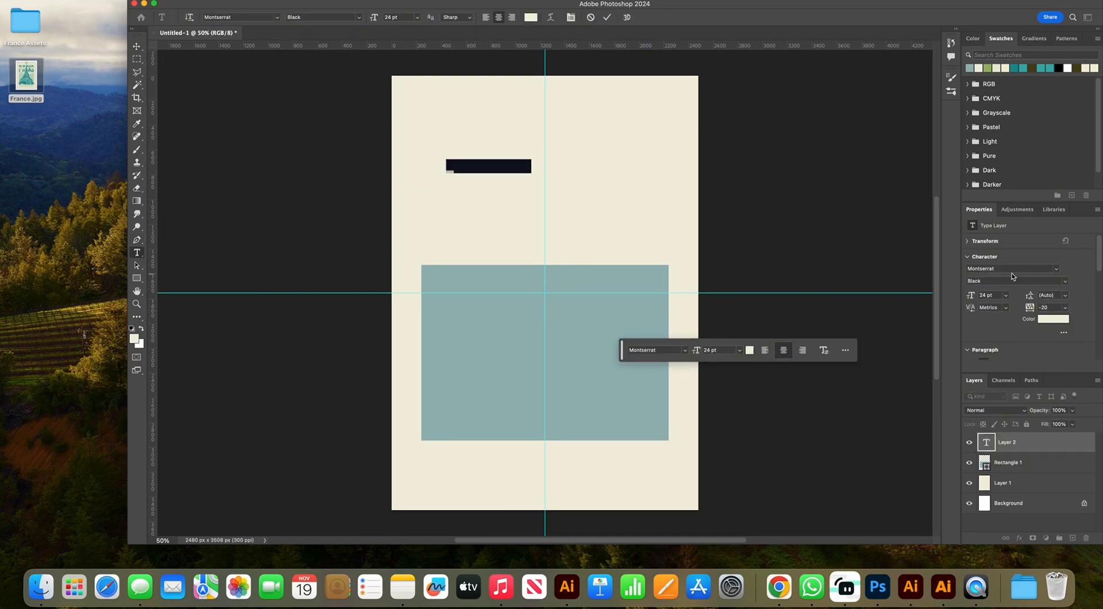
{"action": "left_click", "coordinate": [1012, 268]}
{"action": "type", "text": "anton"}
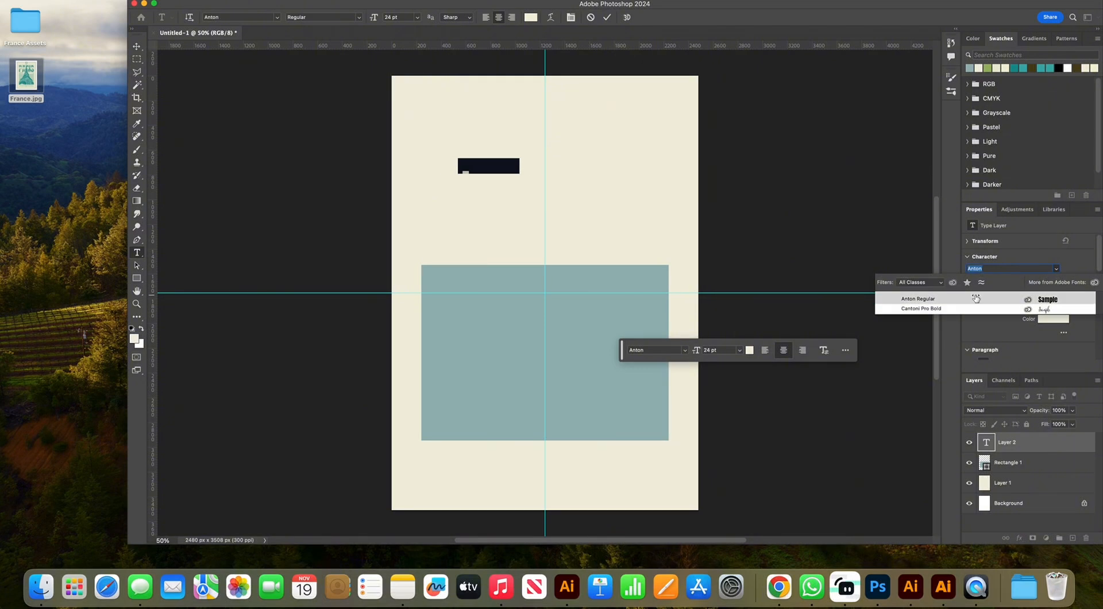
{"action": "key", "text": "Return"}
{"action": "left_click", "coordinate": [1038, 319]}
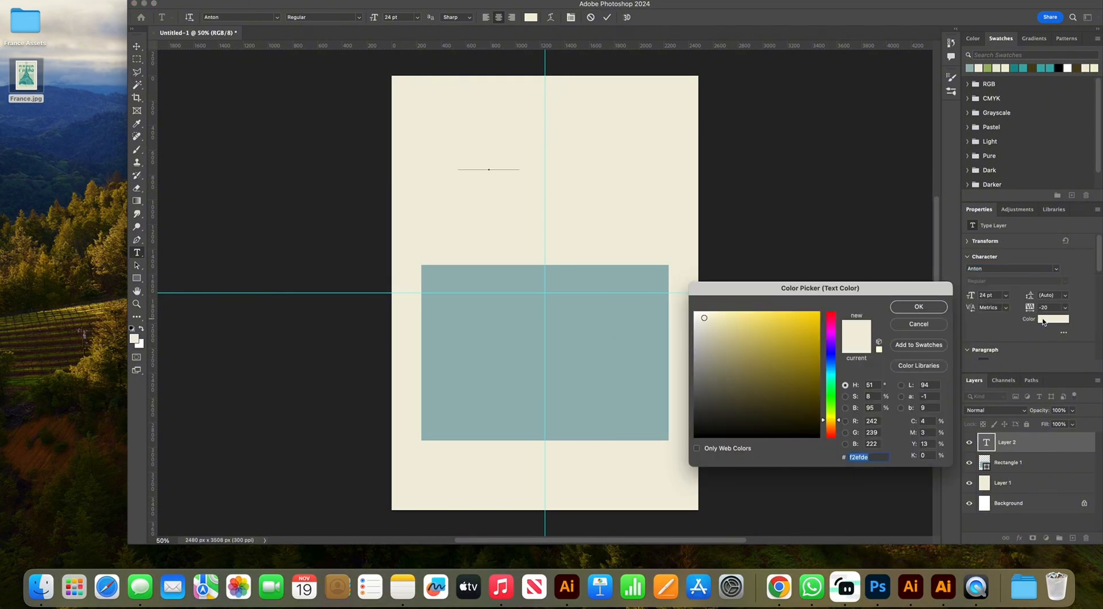
{"action": "type", "text": "3dadad"}
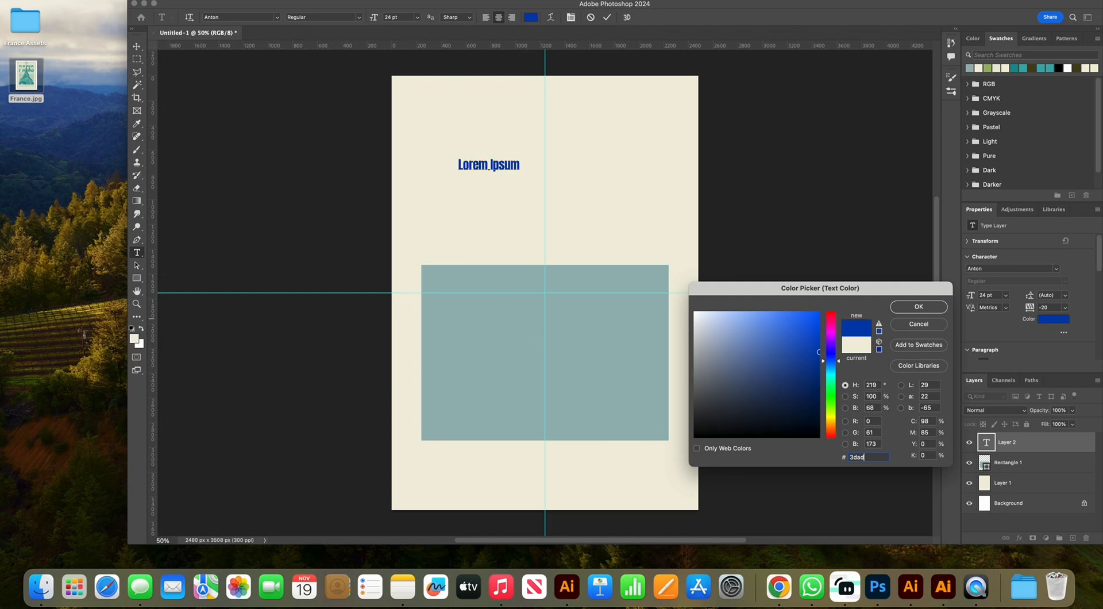
{"action": "left_click", "coordinate": [938, 311]}
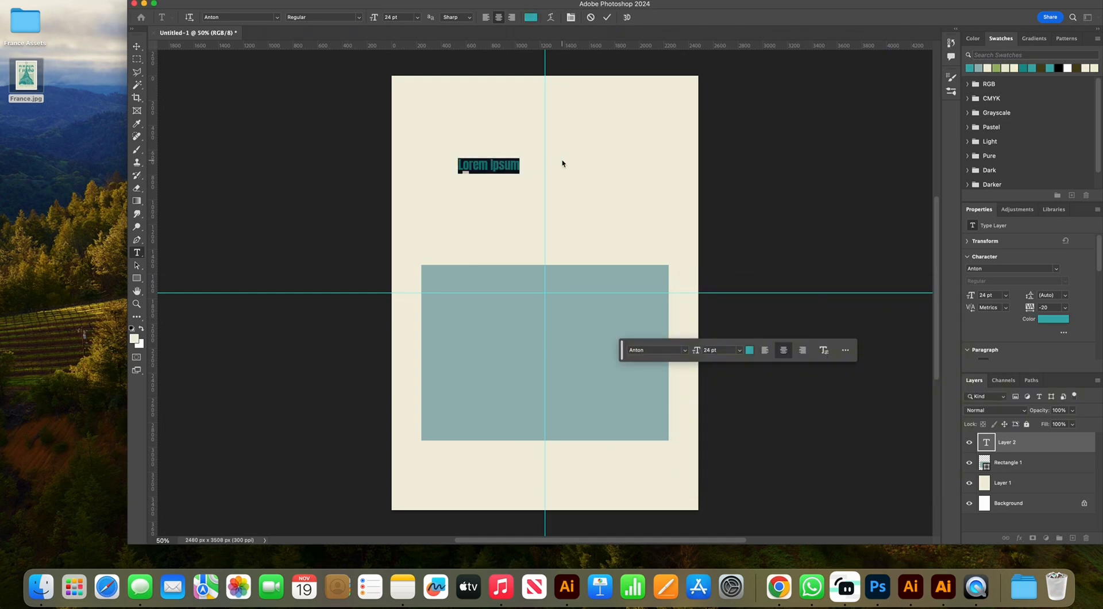
{"action": "type", "text": "PARIS"}
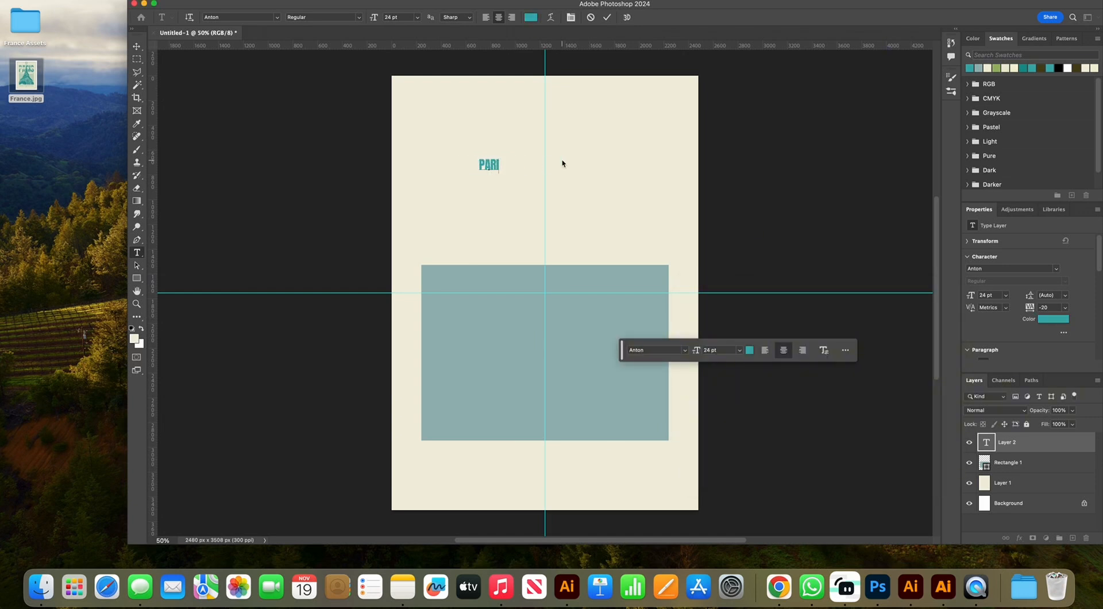
{"action": "left_click", "coordinate": [138, 47]}
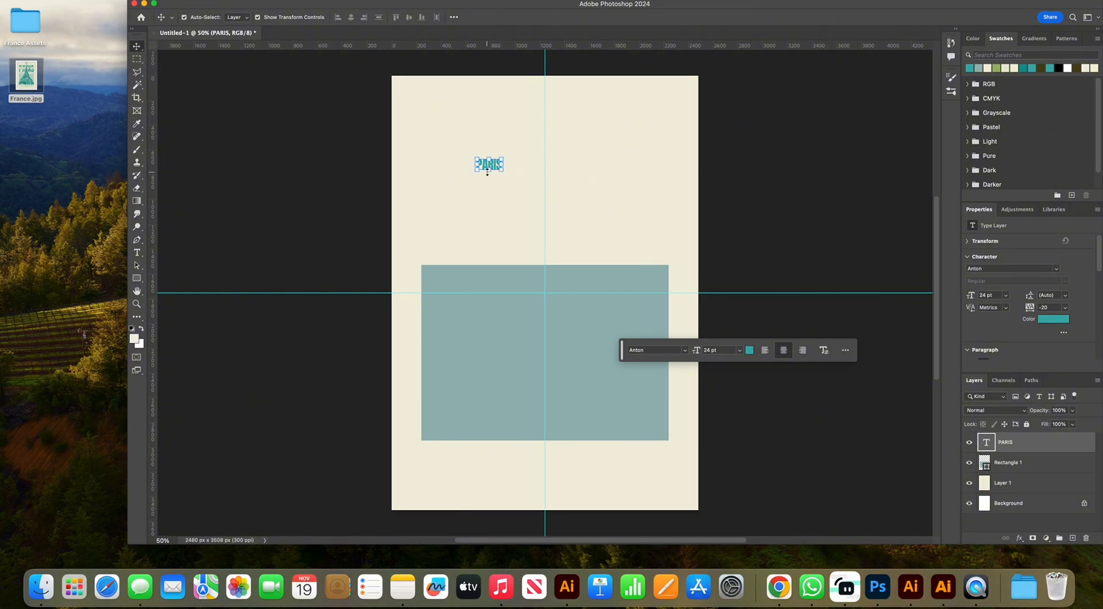
Enlarge the PARIS text to about 241.75 pt so it spans the rectangle's full width
{"action": "left_click_drag", "start_coordinate": [489, 171], "coordinate": [501, 255]}
{"action": "left_click_drag", "start_coordinate": [498, 217], "coordinate": [508, 258]}
{"action": "left_click_drag", "start_coordinate": [570, 243], "coordinate": [669, 244]}
{"action": "left_click_drag", "start_coordinate": [421, 167], "coordinate": [421, 155]}
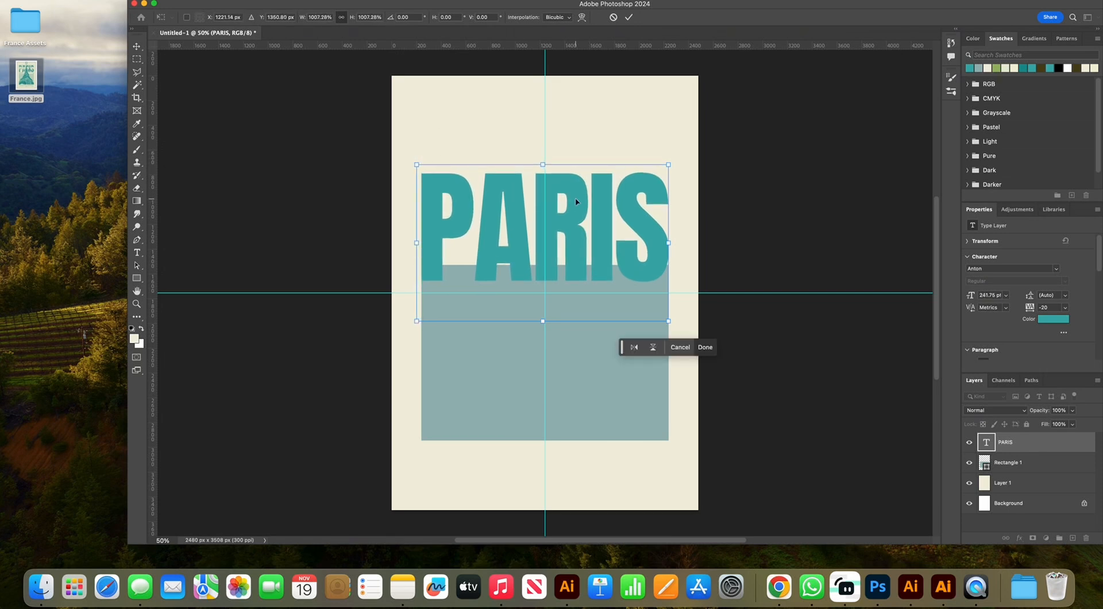
{"action": "key", "text": "Return"}
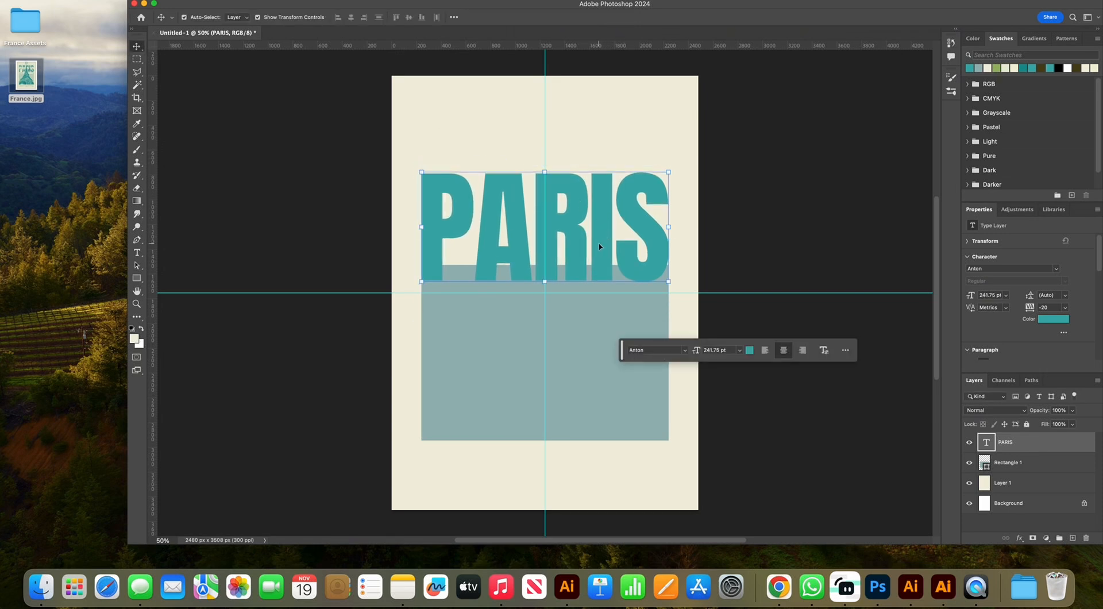
Move the PARIS text up into the cream area above the rectangle and deselect it
{"action": "left_click_drag", "start_coordinate": [599, 246], "coordinate": [605, 204]}
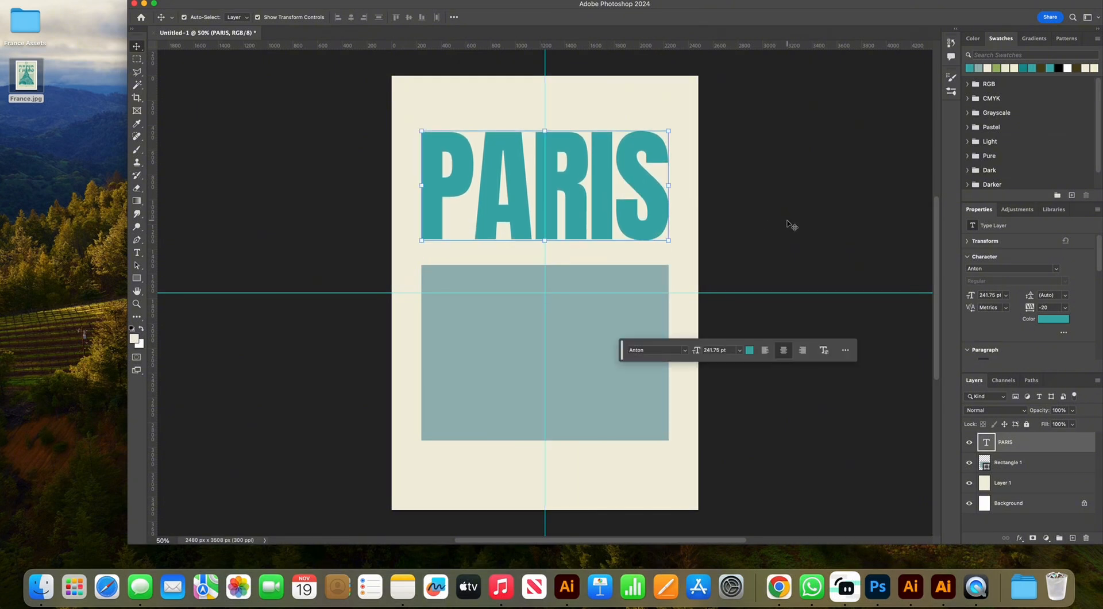
{"action": "left_click", "coordinate": [770, 274]}
{"action": "scroll", "coordinate": [767, 271], "scroll_direction": "right", "scroll_amount": 3}
{"action": "left_click", "coordinate": [528, 218]}
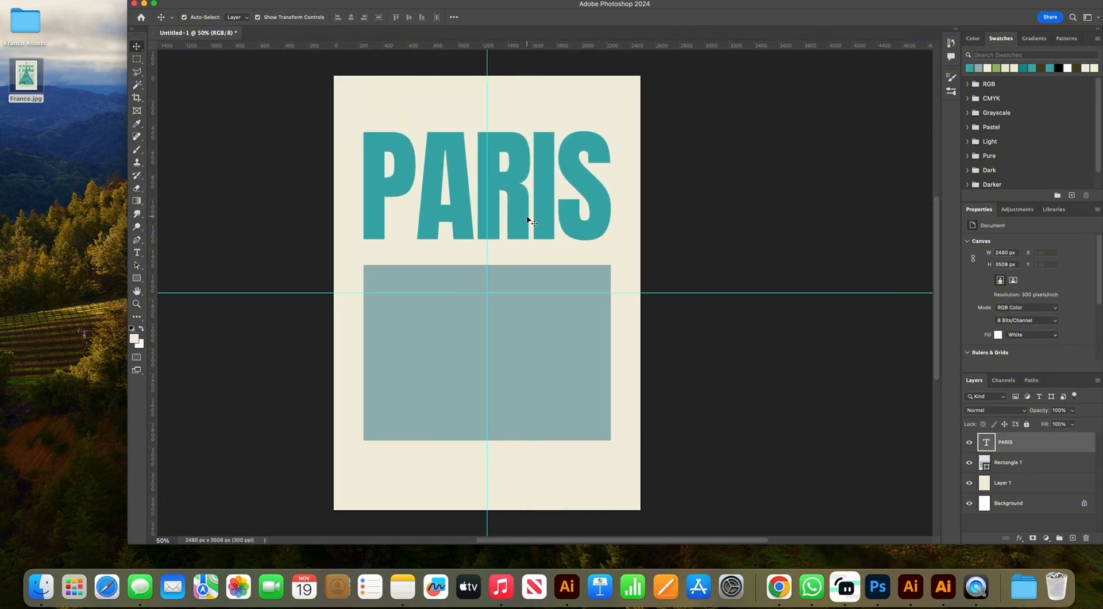
{"action": "left_click", "coordinate": [718, 218]}
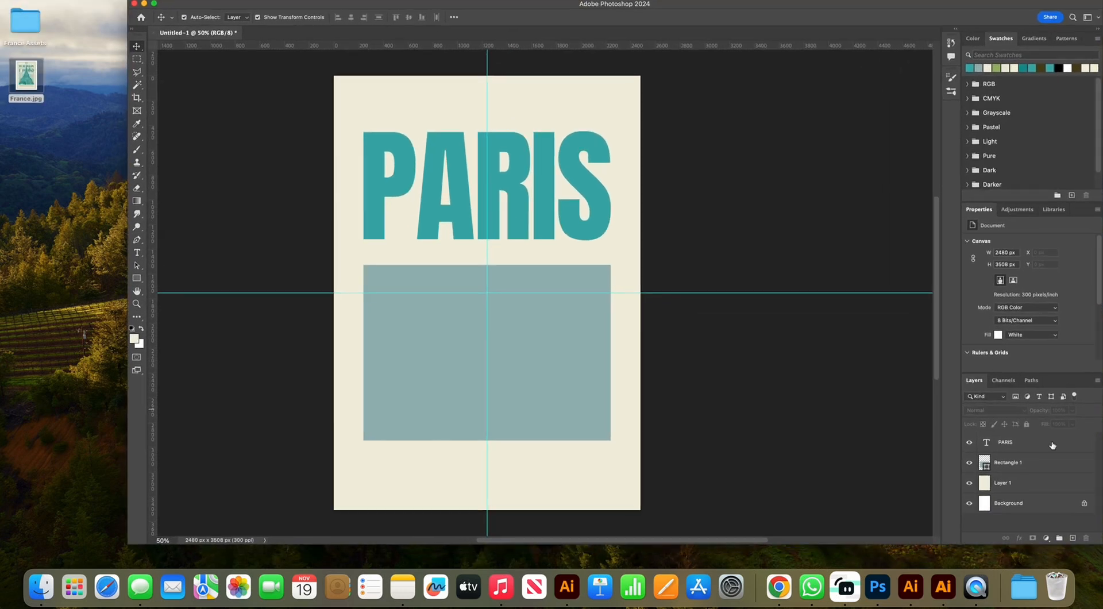
Place paris 2.jpg from the France Assets folder as a layer directly above the PARIS text
{"action": "left_click", "coordinate": [1053, 444]}
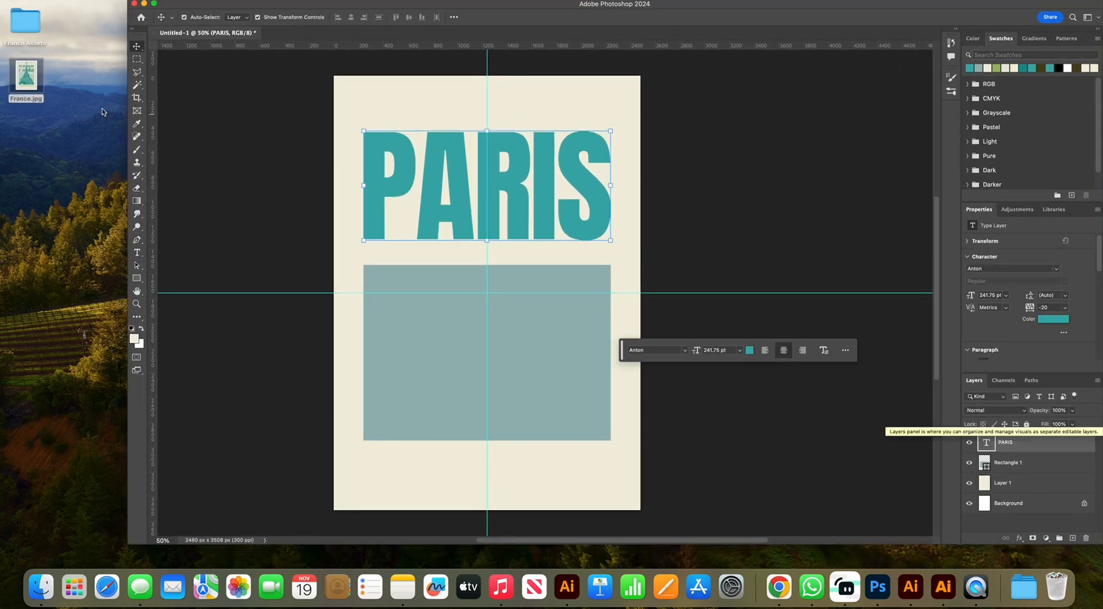
{"action": "double_click", "coordinate": [28, 31]}
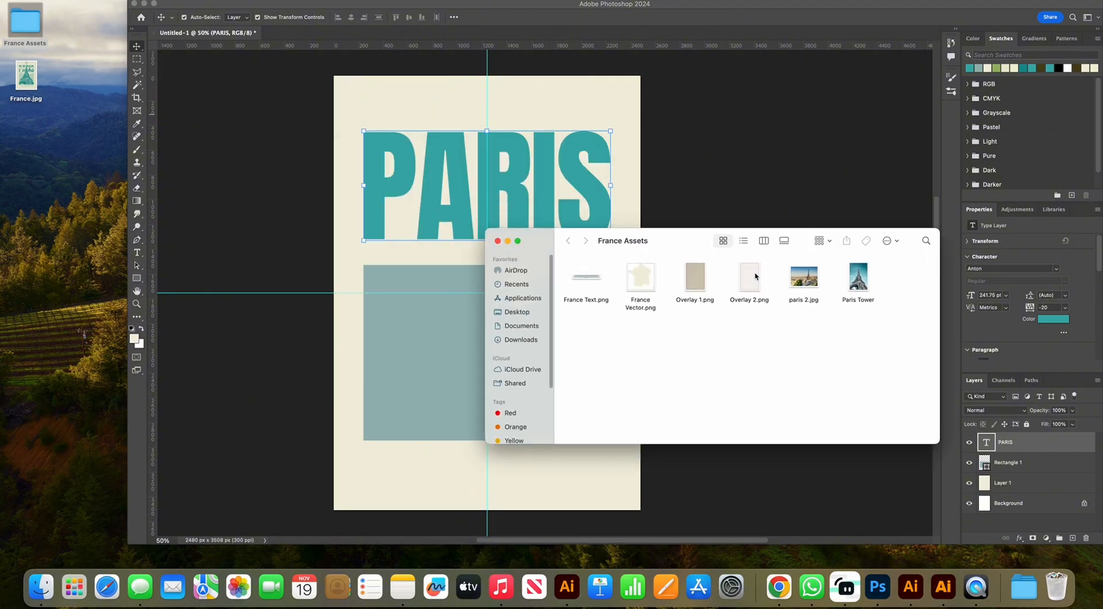
{"action": "left_click_drag", "start_coordinate": [805, 284], "coordinate": [519, 153]}
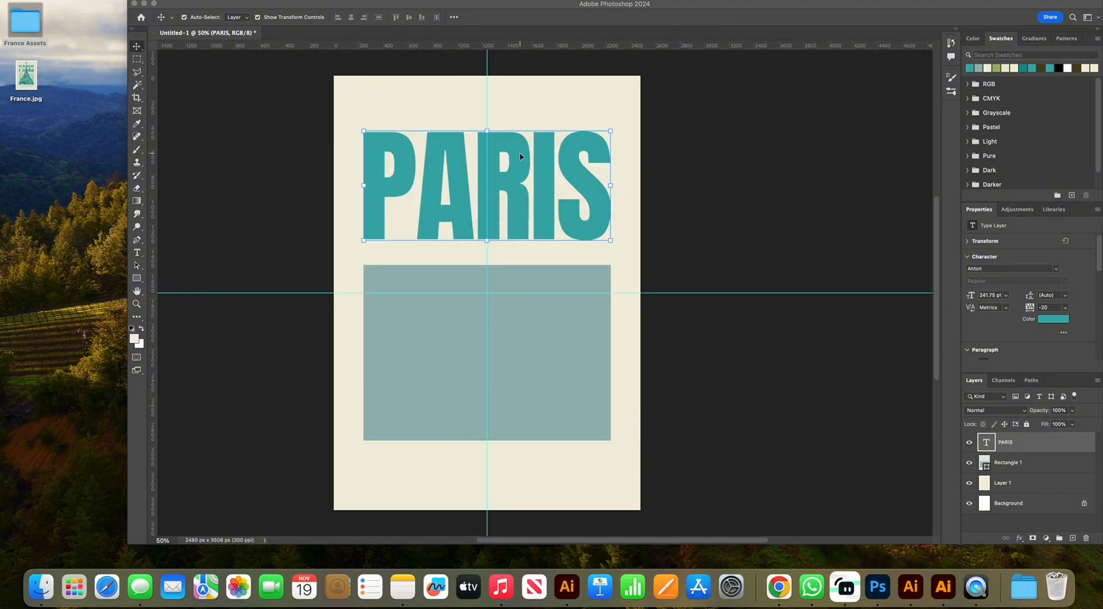
{"action": "key", "text": "Return"}
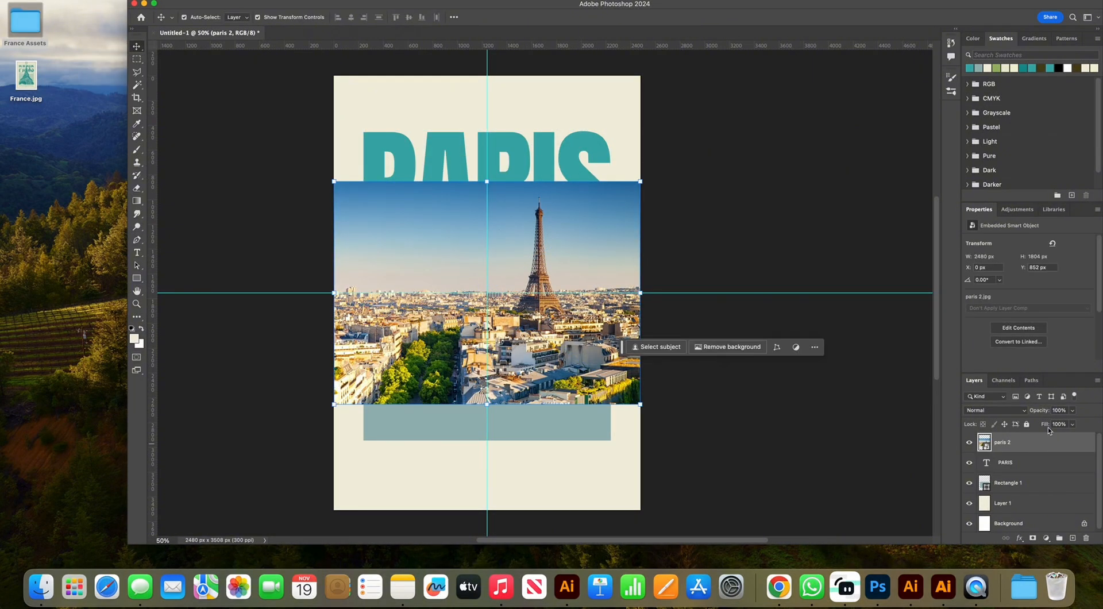
Clip the paris 2 photo to the PARIS text and scale it to about 26.86% so it fills all the letters
{"action": "left_click", "coordinate": [1097, 381]}
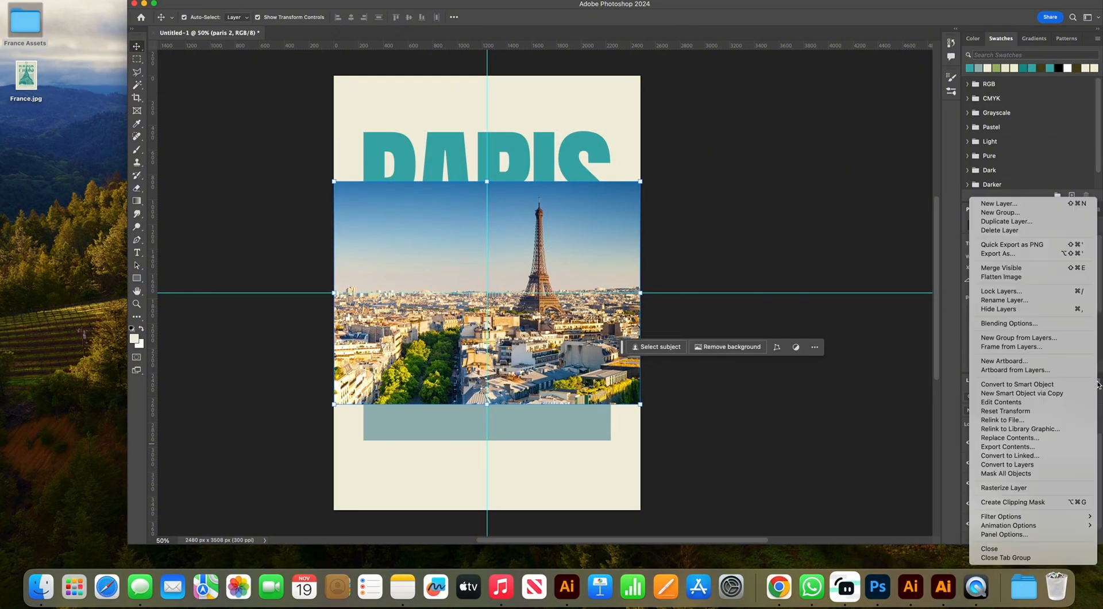
{"action": "left_click", "coordinate": [1022, 502]}
{"action": "key", "text": "ctrl+t"}
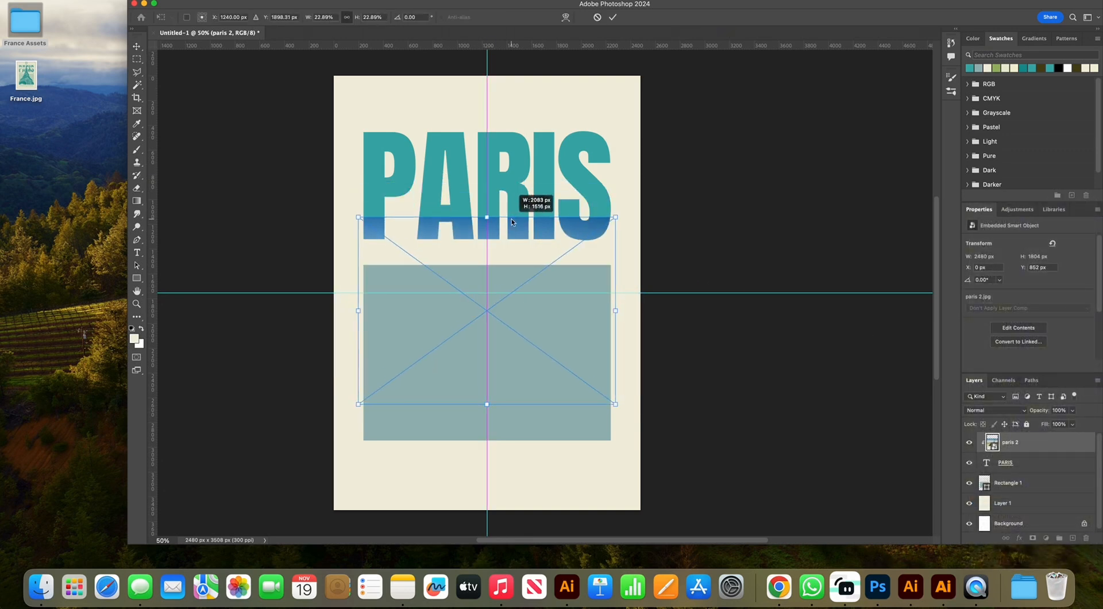
{"action": "left_click_drag", "start_coordinate": [512, 219], "coordinate": [559, 160]}
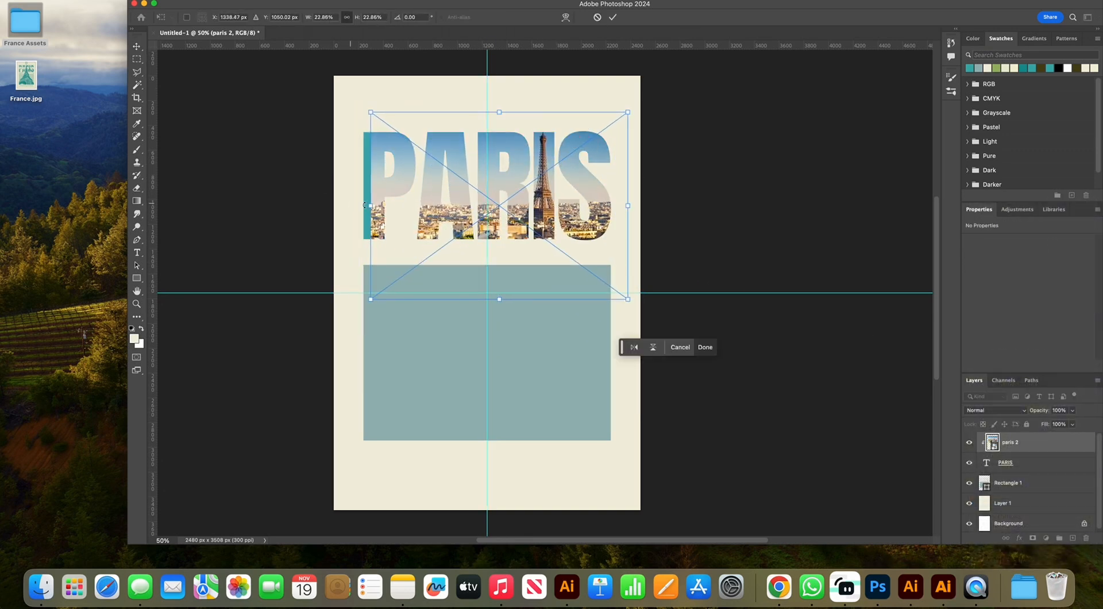
{"action": "left_click_drag", "start_coordinate": [373, 206], "coordinate": [344, 205]}
{"action": "left_click_drag", "start_coordinate": [628, 206], "coordinate": [601, 222]}
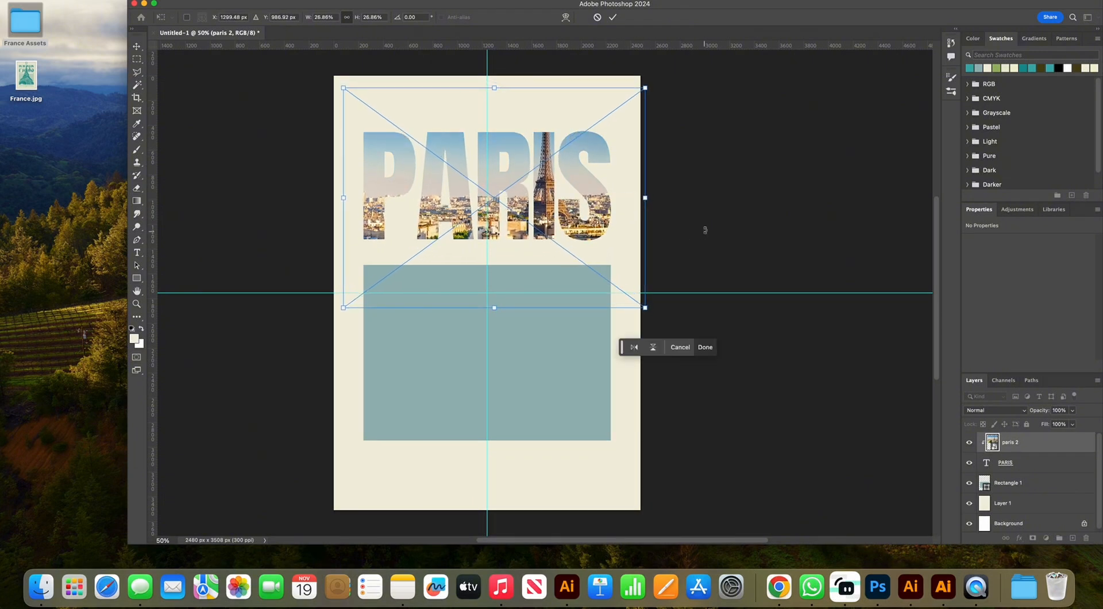
{"action": "left_click", "coordinate": [705, 347]}
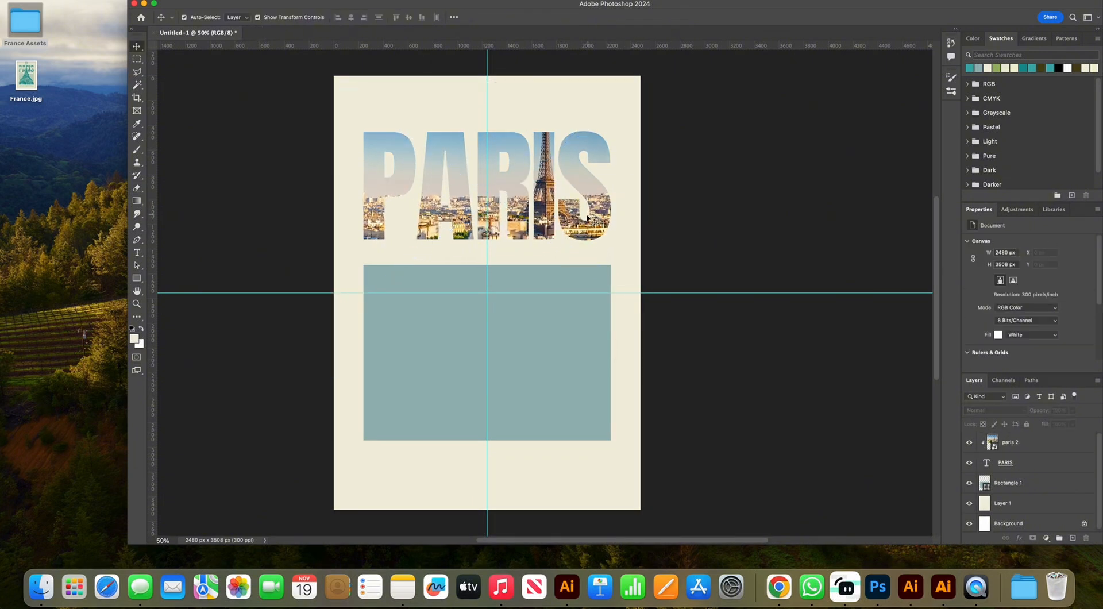
Nudge the clipped paris 2 photo slightly down to a Y position of about 130 px
{"action": "key", "text": "ctrl+t"}
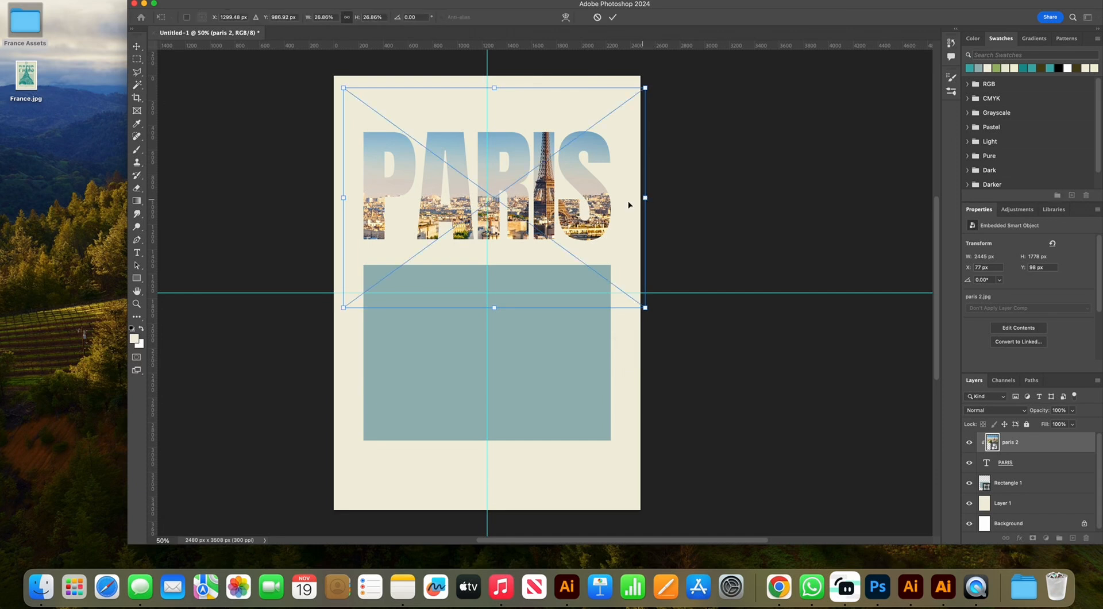
{"action": "left_click_drag", "start_coordinate": [614, 208], "coordinate": [616, 207]}
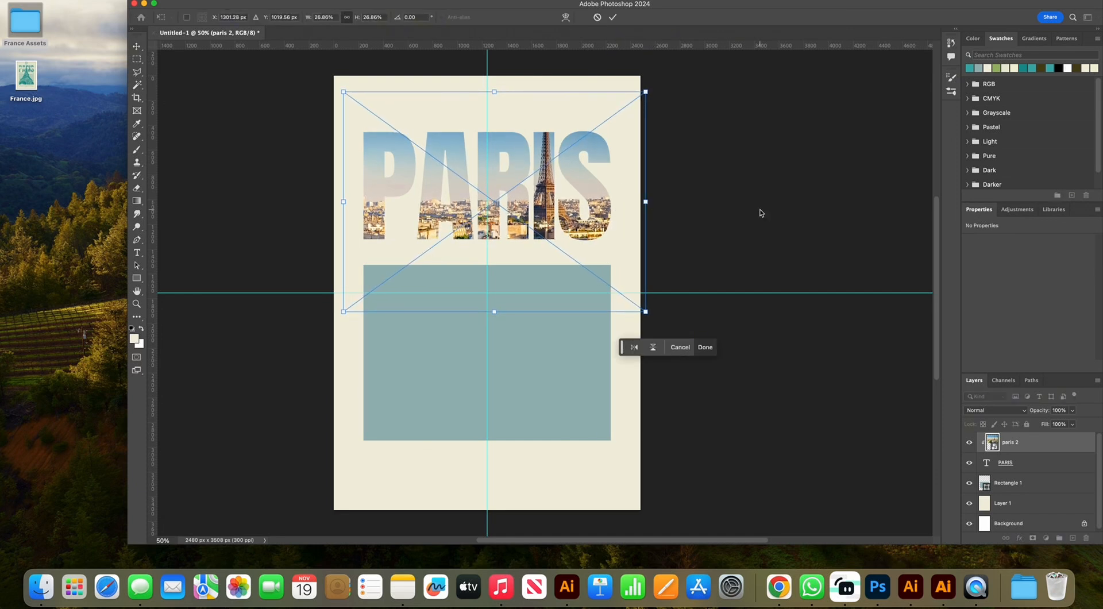
{"action": "key", "text": "Return"}
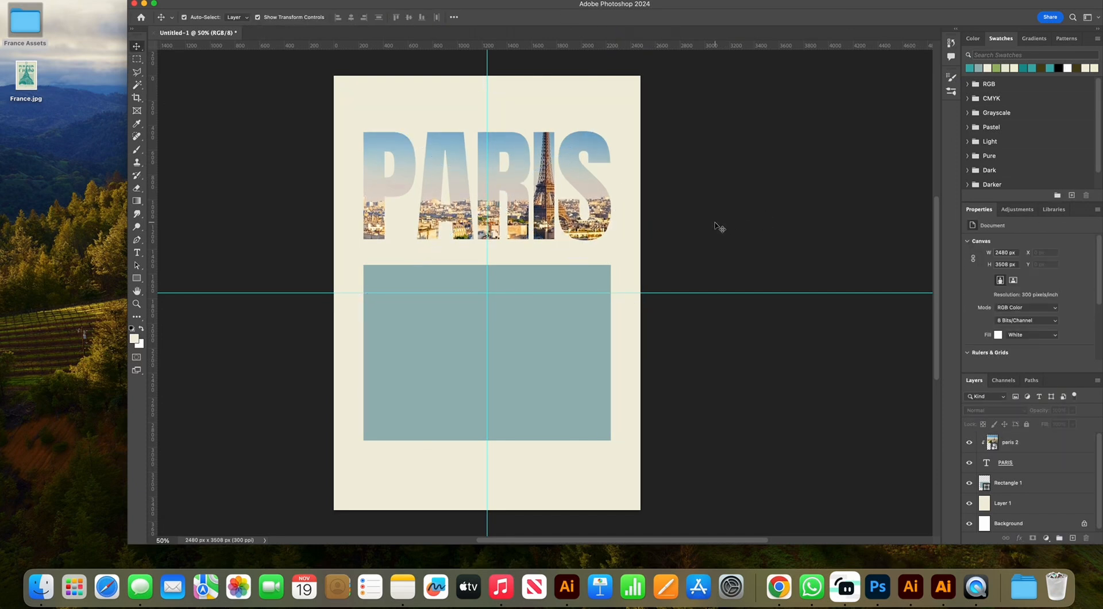
Add a Black & White adjustment layer above the paris 2 photo and clip it to that layer
{"action": "left_click", "coordinate": [1025, 443]}
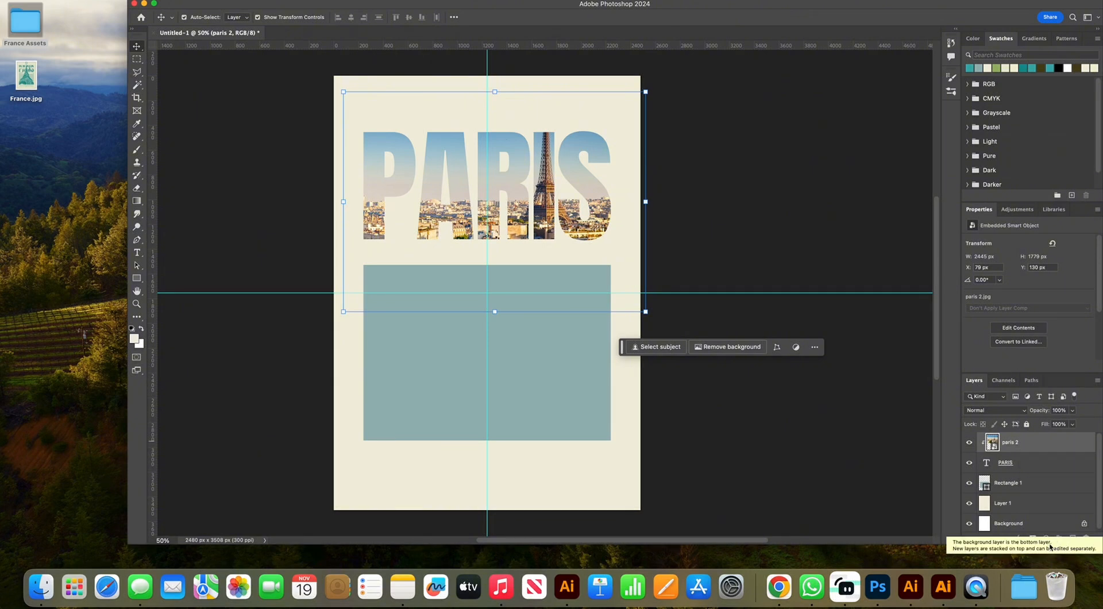
{"action": "left_click", "coordinate": [1046, 538]}
{"action": "left_click", "coordinate": [1062, 507]}
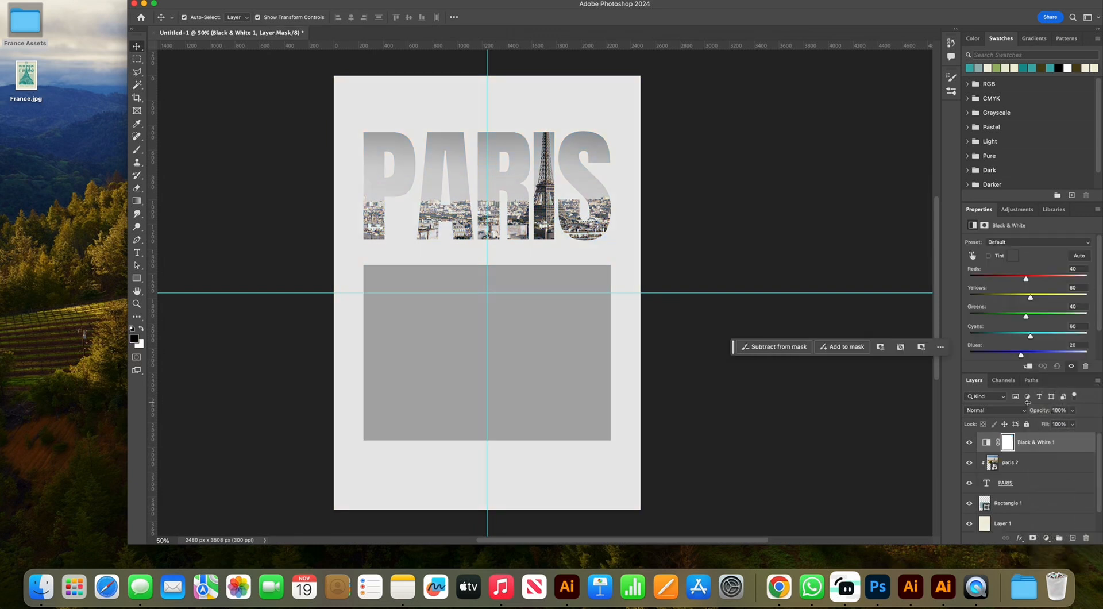
{"action": "left_click", "coordinate": [1028, 366]}
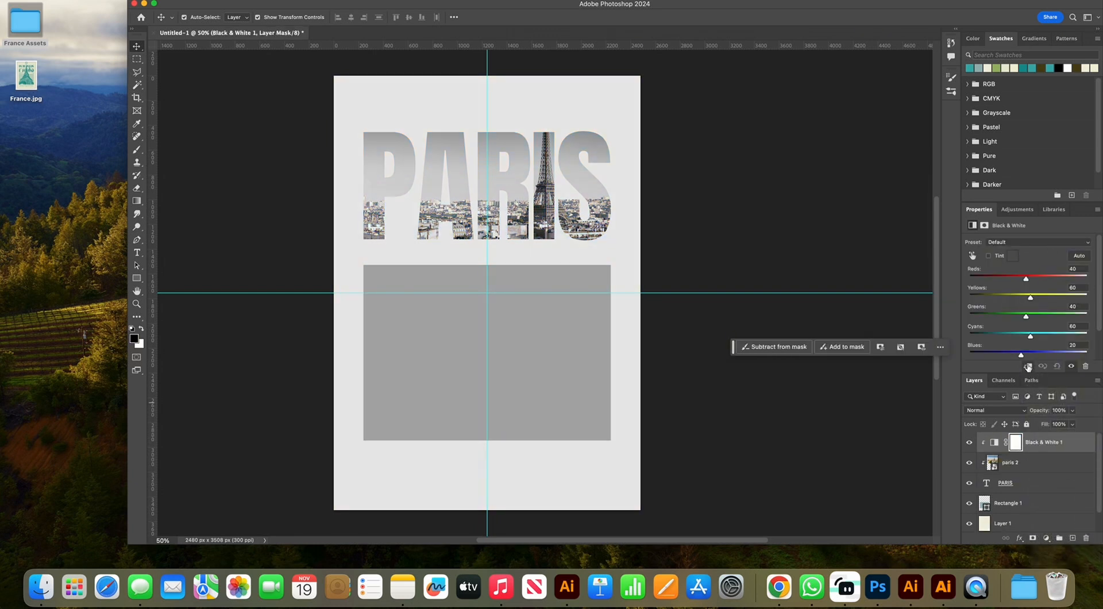
Set the Black & White adjustment's Reds to -141, Yellows to -5 and Greens to -200
{"action": "left_click", "coordinate": [1073, 268]}
{"action": "type", "text": "-141"}
{"action": "left_click", "coordinate": [1063, 288]}
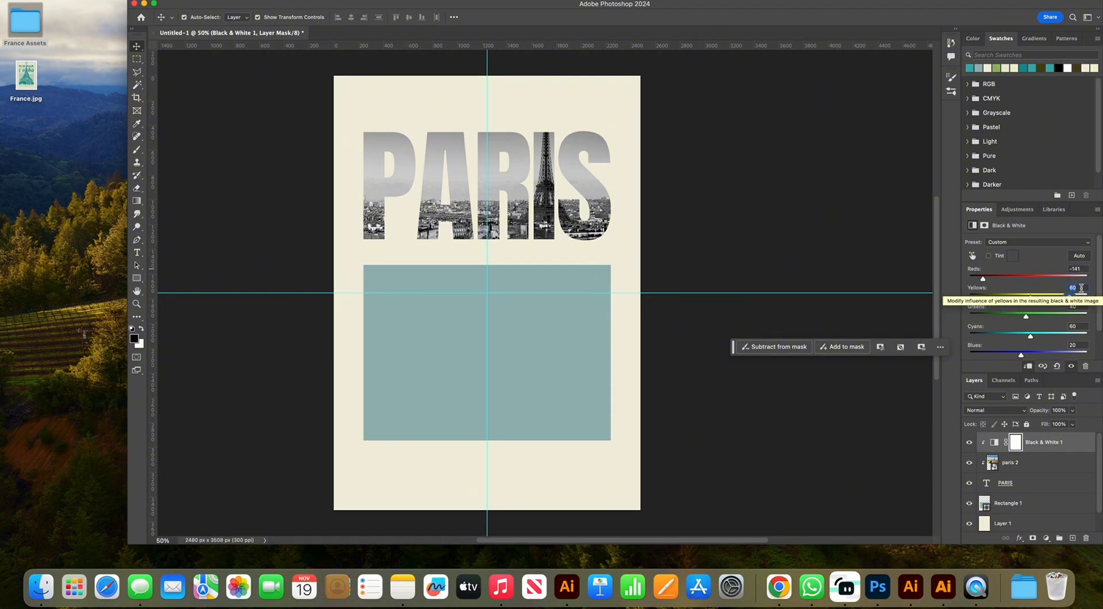
{"action": "type", "text": "-5"}
{"action": "left_click", "coordinate": [1069, 306]}
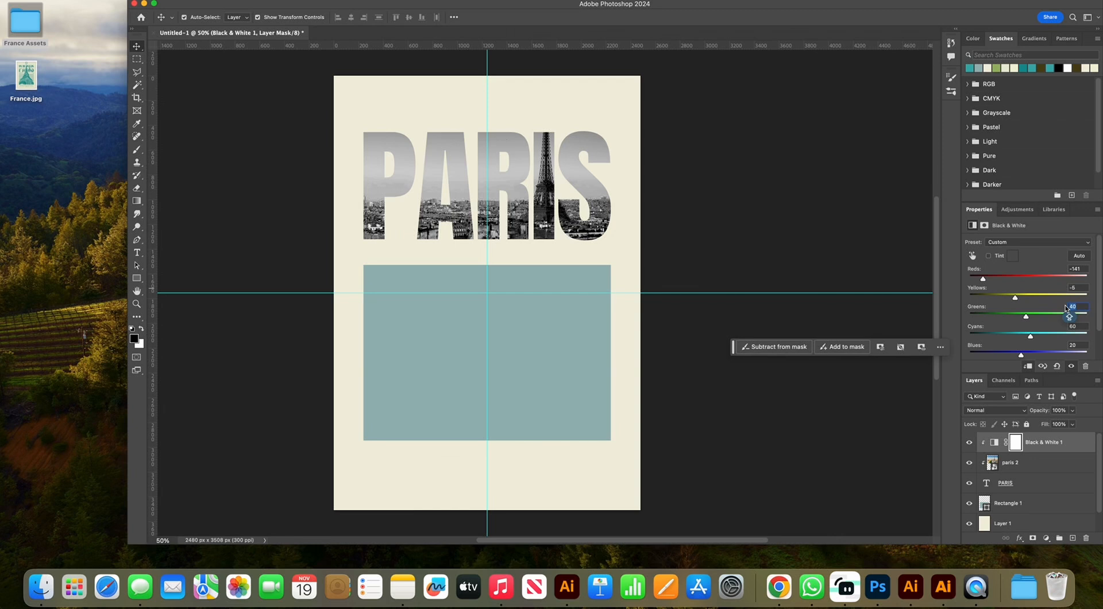
{"action": "type", "text": "-200"}
Set the Black & White adjustment's Cyans to -200, Blues to -83 and Magentas to 300
{"action": "left_click", "coordinate": [1081, 326]}
{"action": "type", "text": "-"}
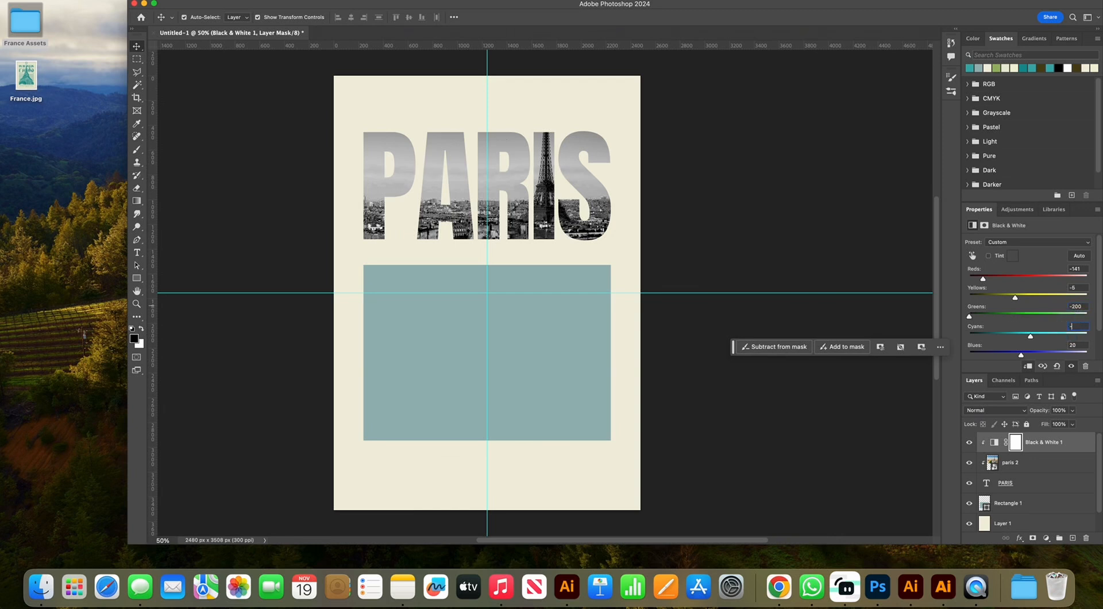
{"action": "type", "text": "200"}
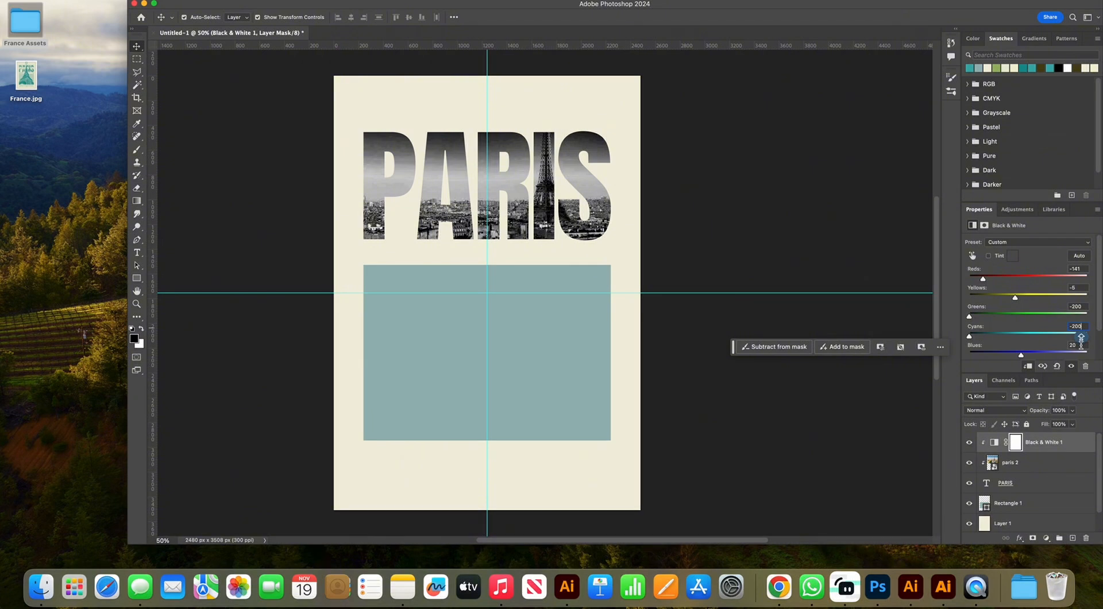
{"action": "key", "text": "Tab"}
{"action": "type", "text": "-83"}
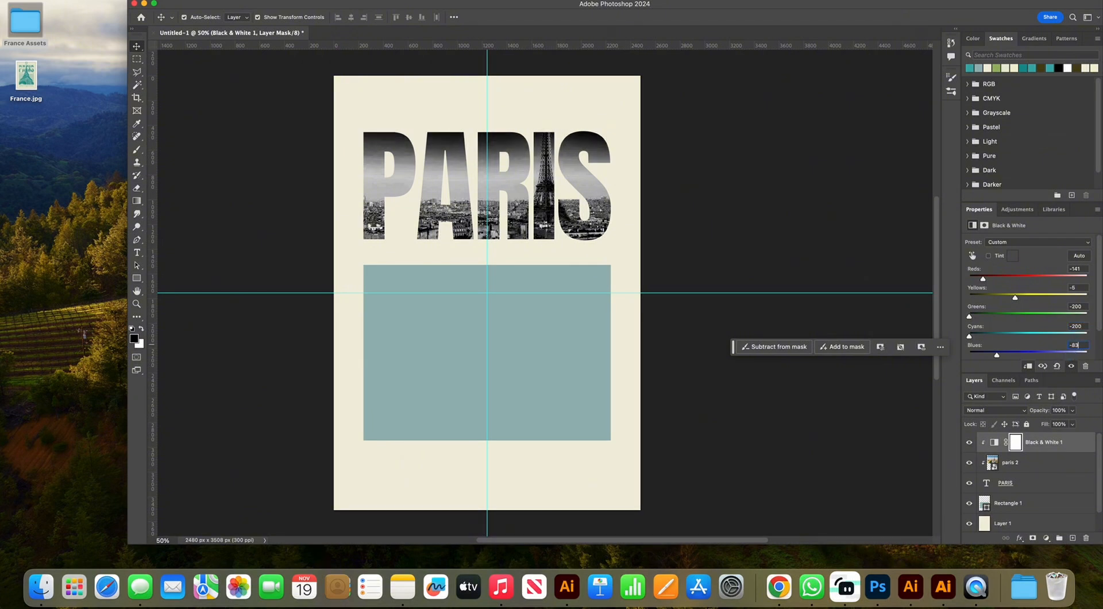
{"action": "scroll", "coordinate": [1101, 350], "scroll_direction": "down", "scroll_amount": 3}
{"action": "left_click_drag", "start_coordinate": [1037, 337], "coordinate": [1089, 337]}
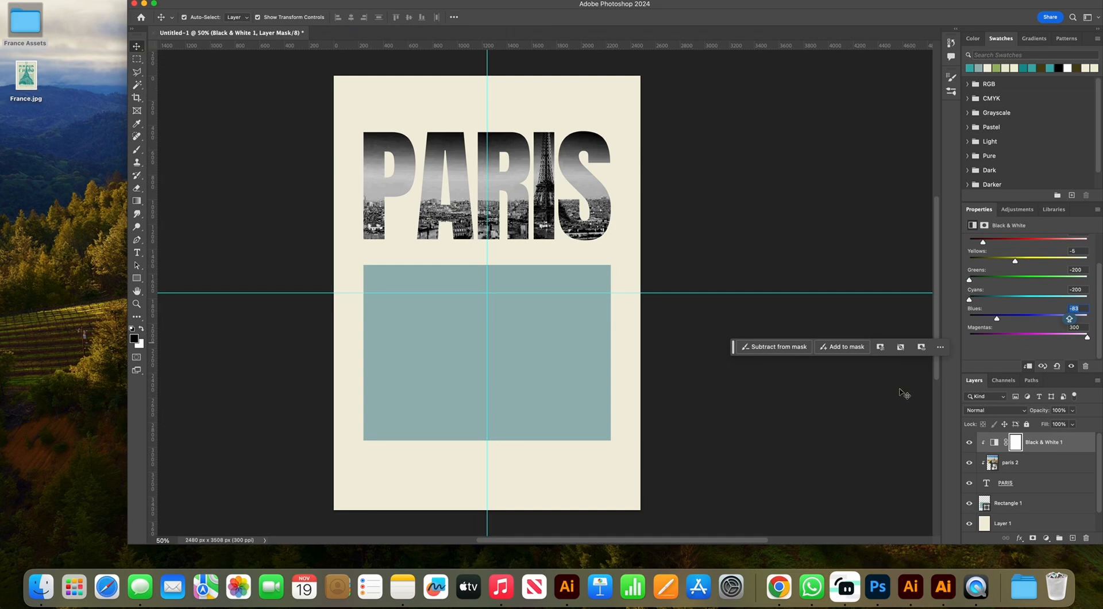
Add the text FRANCE in Montserrat Black, 24 pt, in the cream area below the rectangle
{"action": "left_click", "coordinate": [137, 253]}
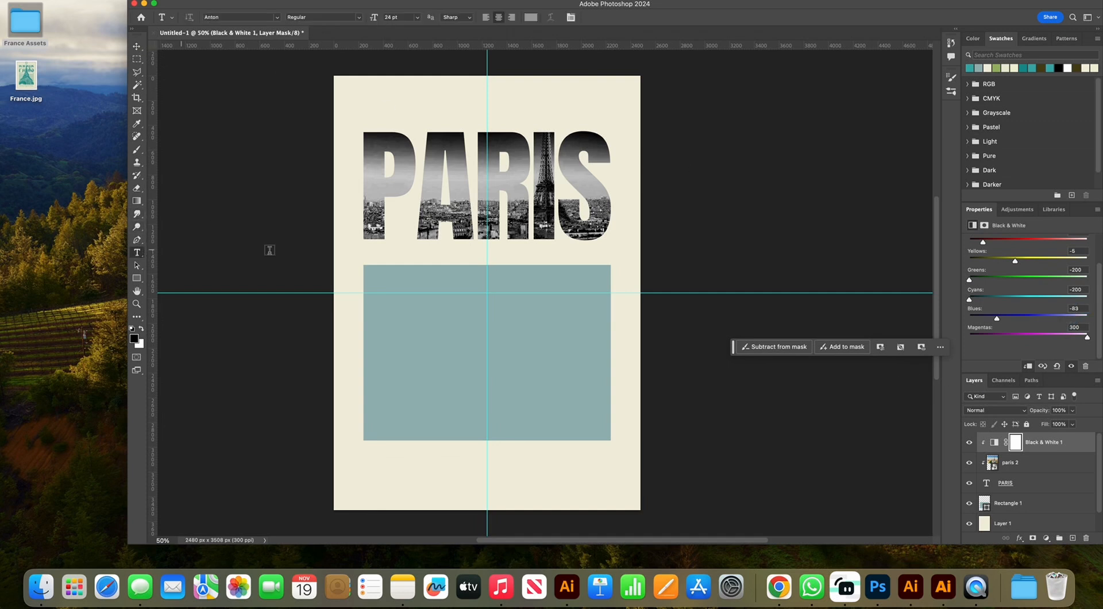
{"action": "left_click", "coordinate": [428, 476]}
{"action": "left_click", "coordinate": [1009, 268]}
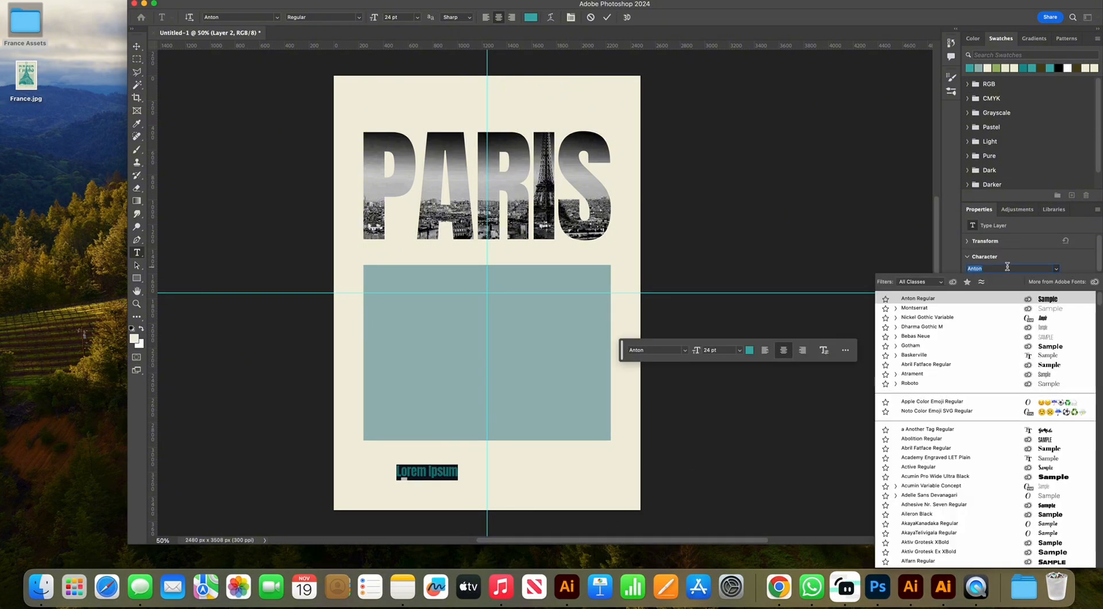
{"action": "type", "text": "mon"}
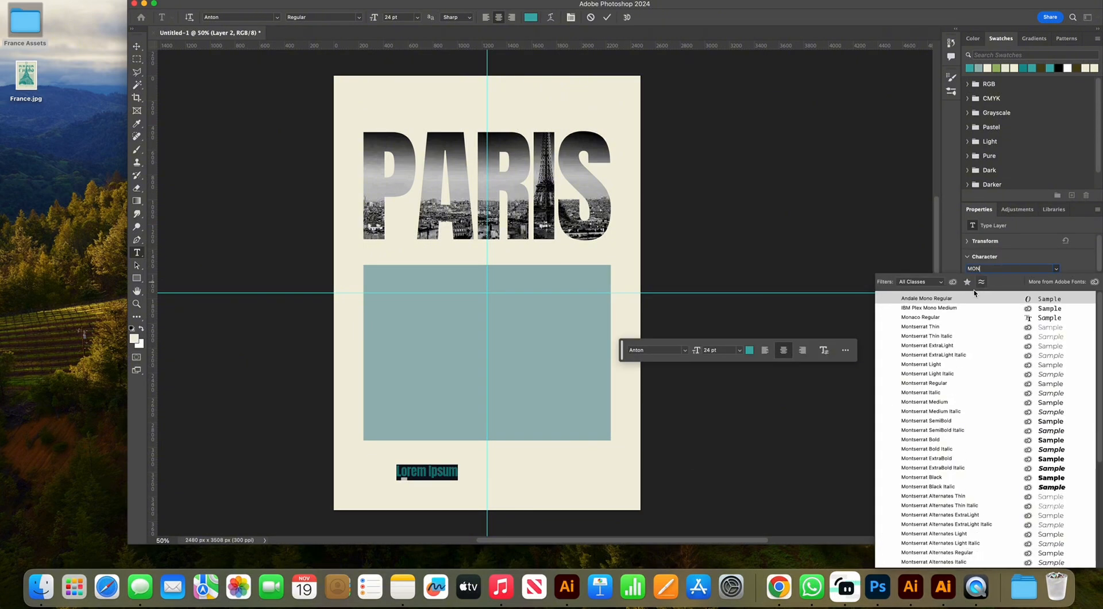
{"action": "left_click", "coordinate": [947, 479]}
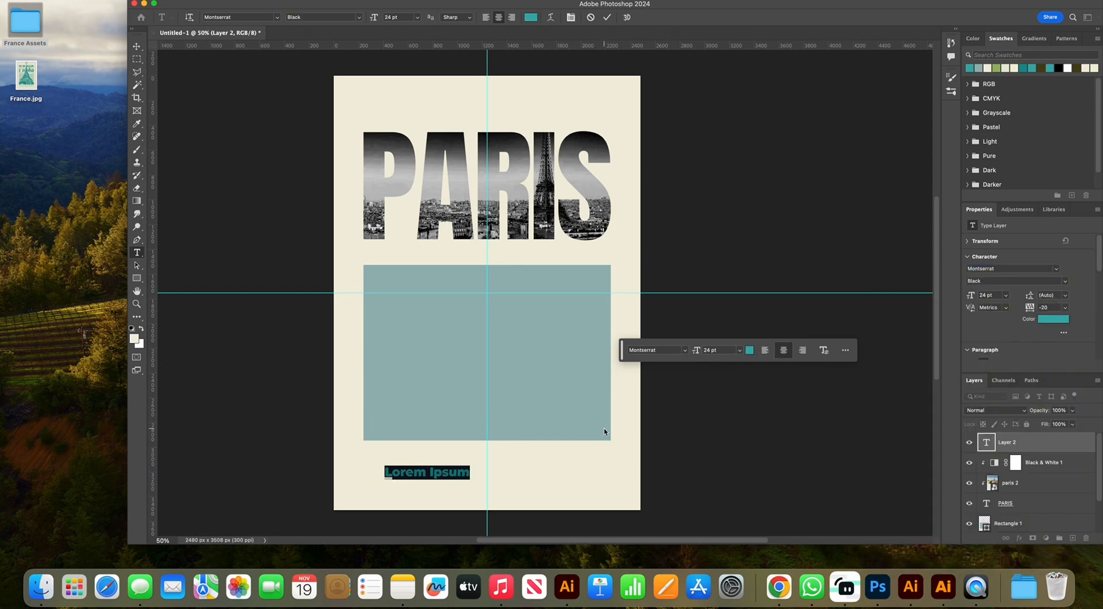
{"action": "type", "text": "FRANCE"}
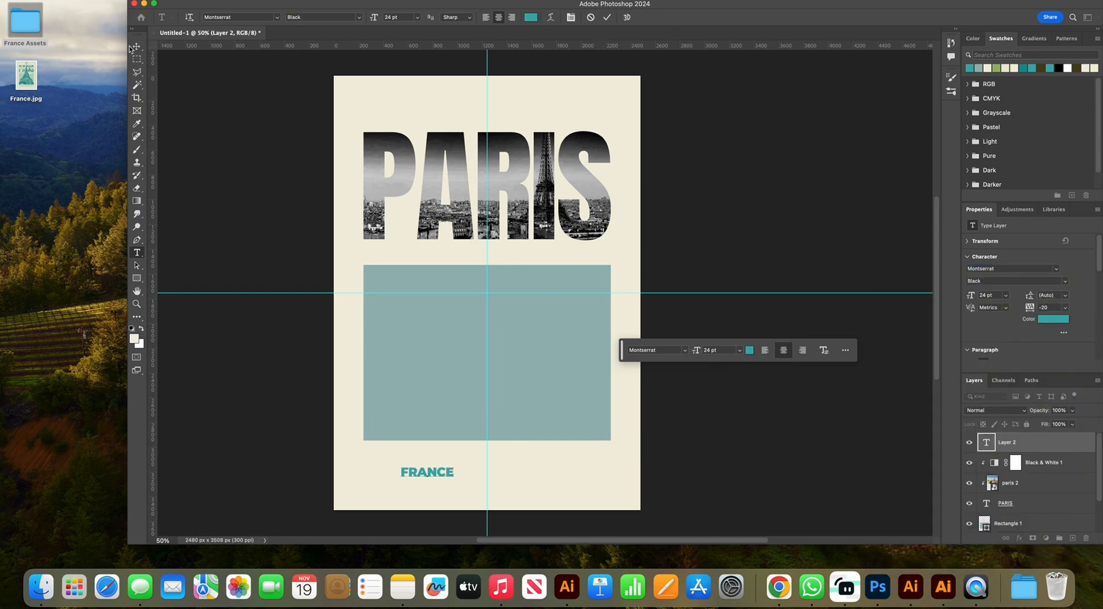
Enlarge the FRANCE text to about 33.27 pt and place it between PARIS and the rectangle, flush with their left edge
{"action": "left_click", "coordinate": [136, 47]}
{"action": "left_click_drag", "start_coordinate": [459, 466], "coordinate": [477, 454]}
{"action": "key", "text": "Return"}
{"action": "left_click_drag", "start_coordinate": [456, 346], "coordinate": [430, 264]}
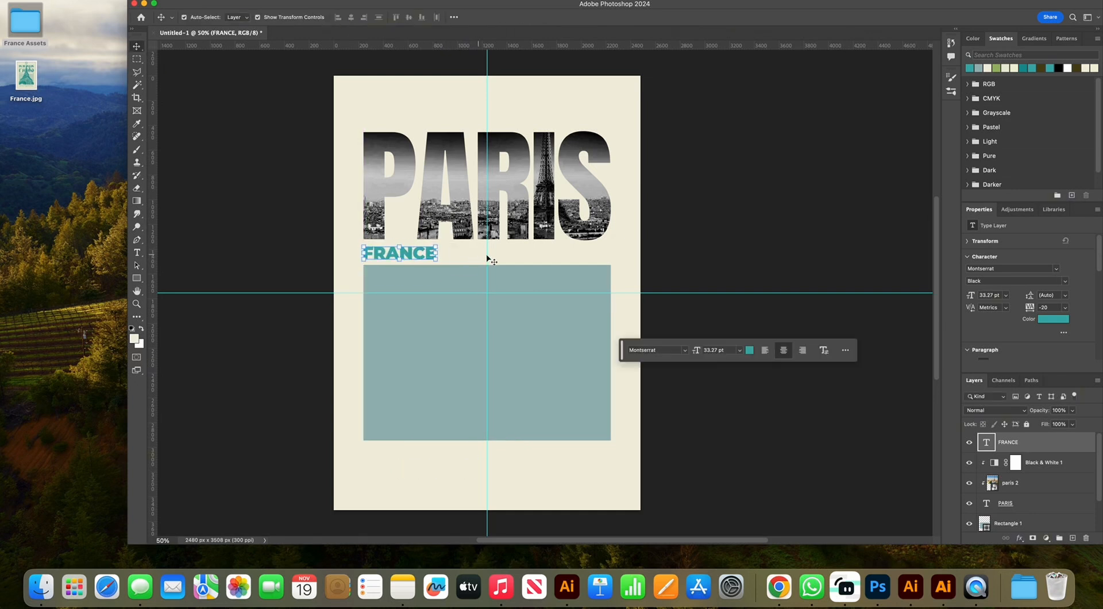
{"action": "left_click", "coordinate": [711, 256]}
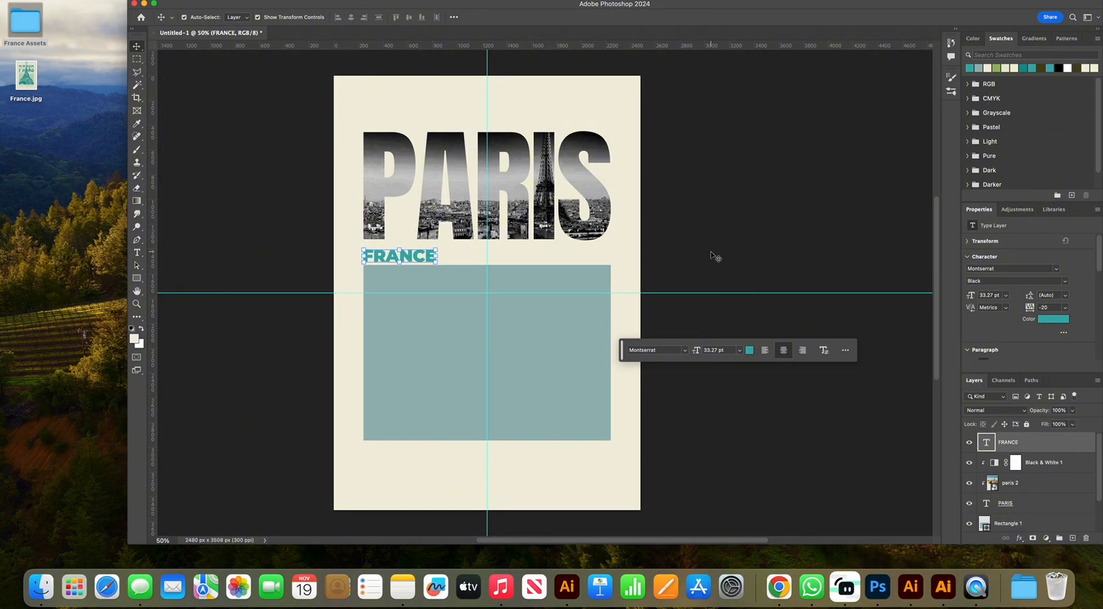
Duplicate the FRANCE text beside the original and change the copy's wording to 01
{"action": "left_click_drag", "start_coordinate": [430, 261], "coordinate": [496, 263]}
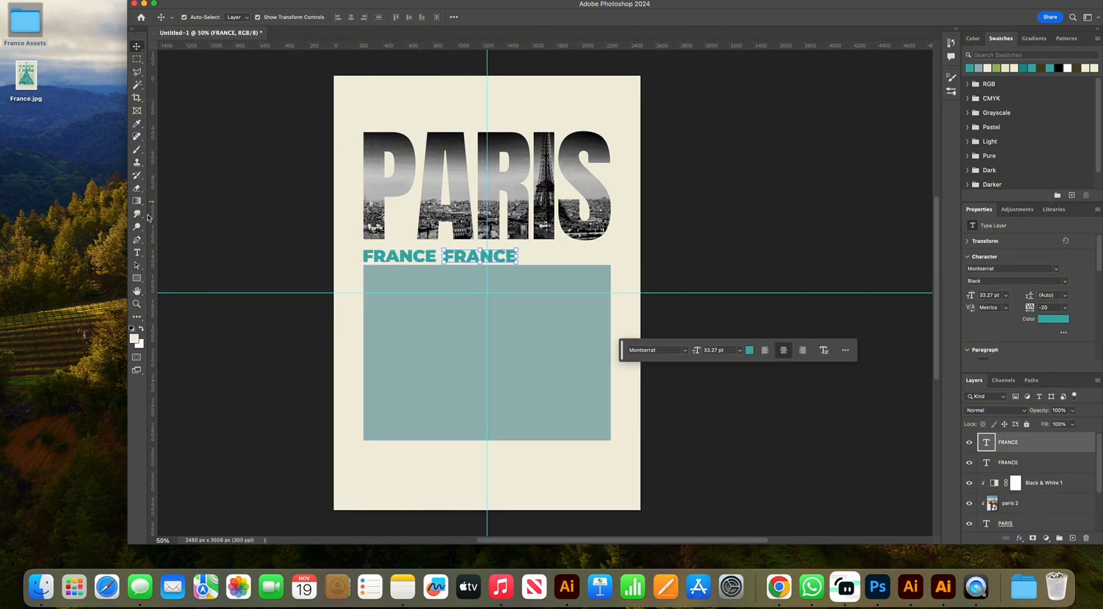
{"action": "left_click", "coordinate": [137, 254]}
{"action": "double_click", "coordinate": [484, 255]}
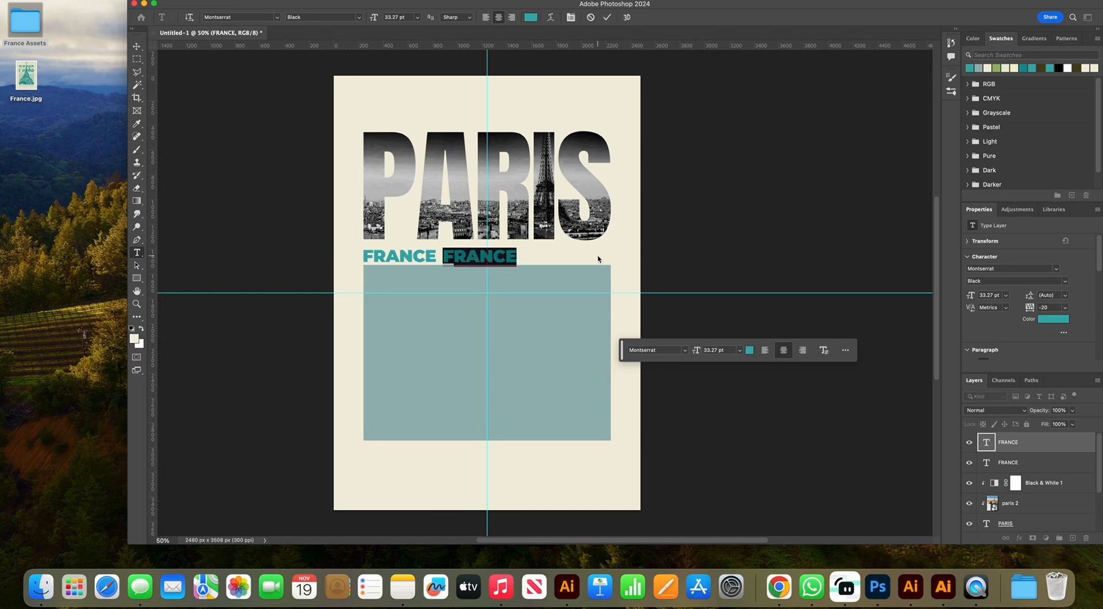
{"action": "type", "text": "01"}
Move the 01 text along the FRANCE line to the rectangle's right edge and deselect it
{"action": "left_click", "coordinate": [137, 47]}
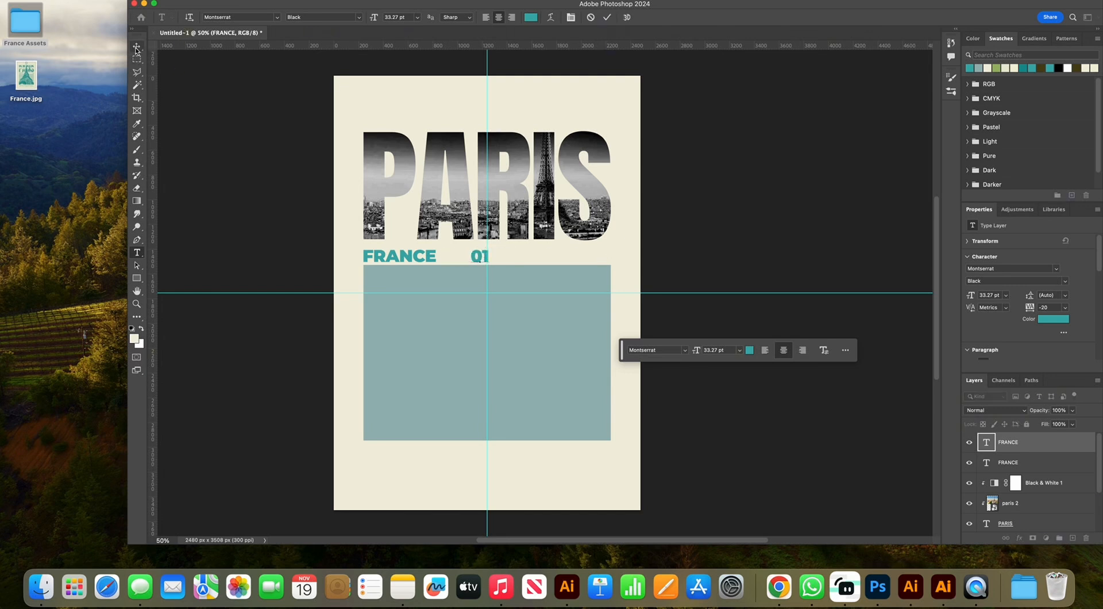
{"action": "left_click_drag", "start_coordinate": [481, 260], "coordinate": [603, 258]}
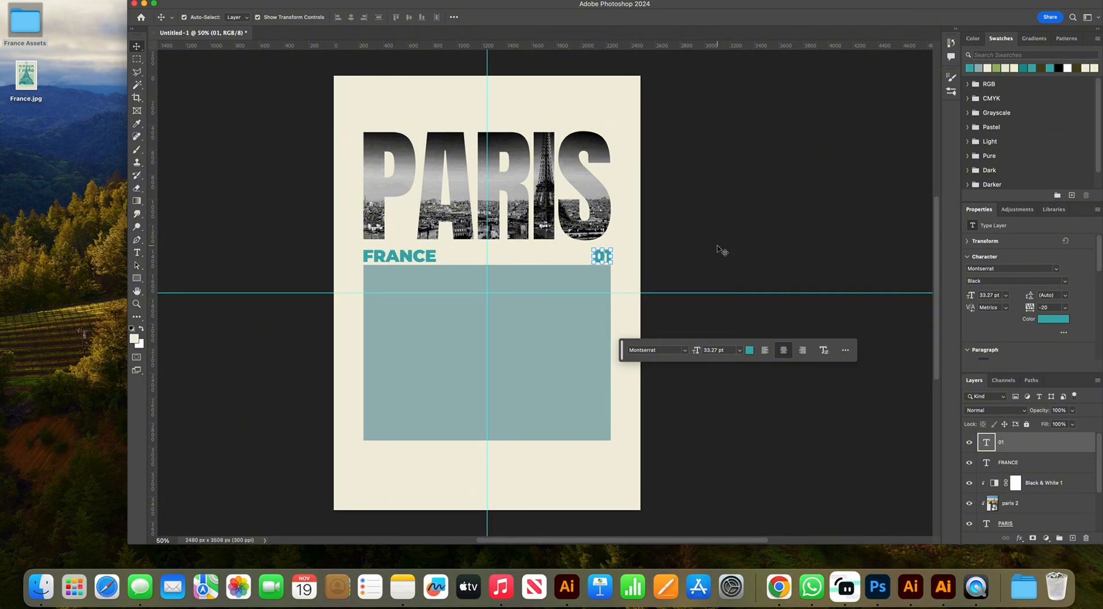
{"action": "left_click", "coordinate": [750, 247]}
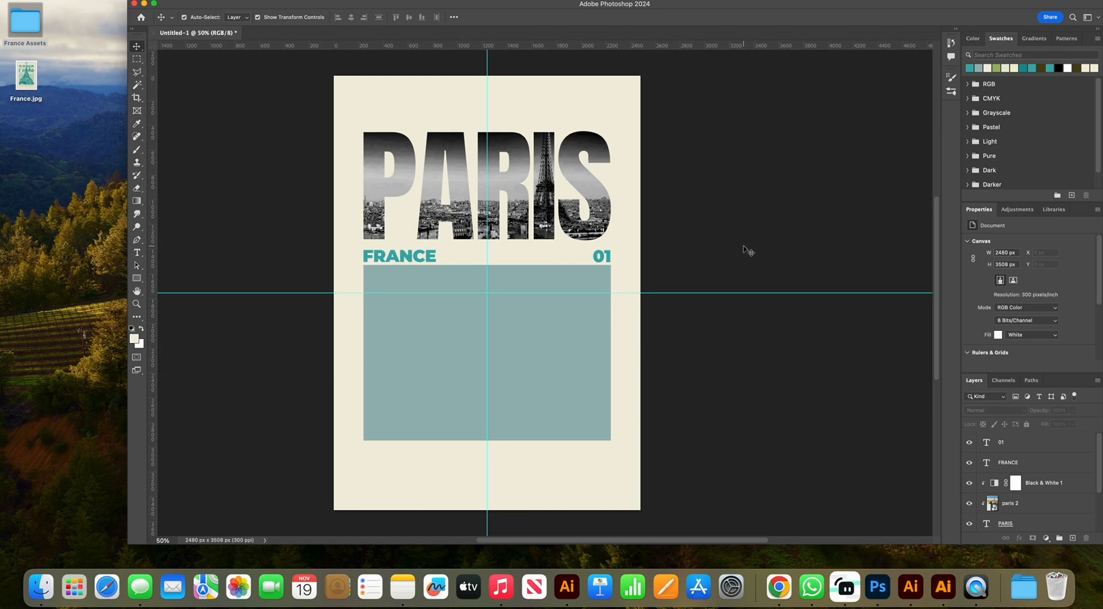
Look up the hex colour code of the 01 text without changing it and deselect the text
{"action": "scroll", "coordinate": [702, 249], "scroll_direction": "left", "scroll_amount": 2}
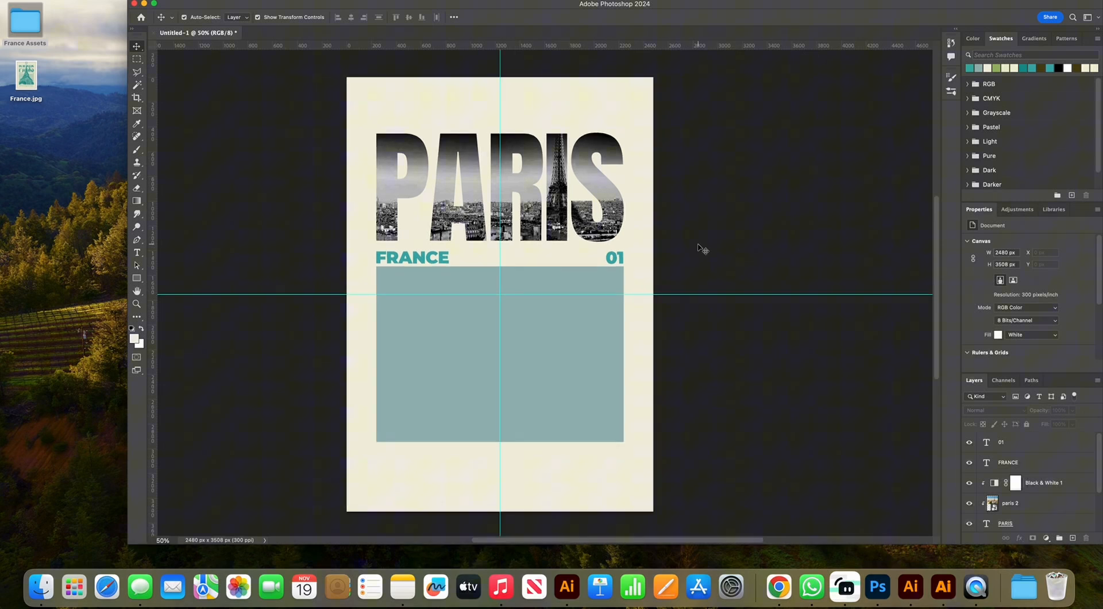
{"action": "left_click", "coordinate": [619, 254]}
{"action": "left_click", "coordinate": [1046, 319]}
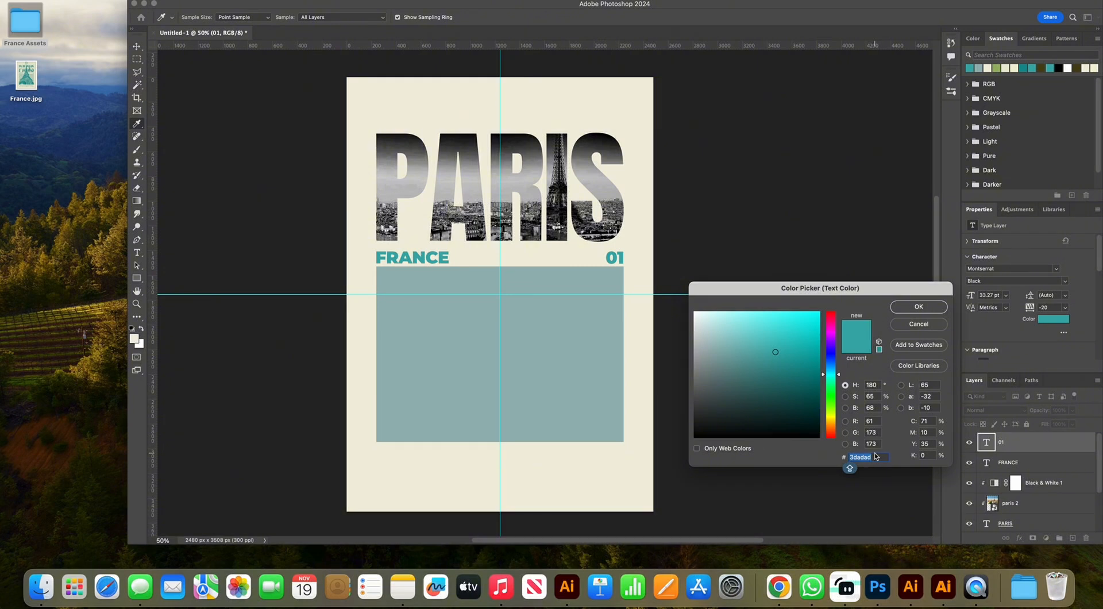
{"action": "left_click", "coordinate": [911, 325]}
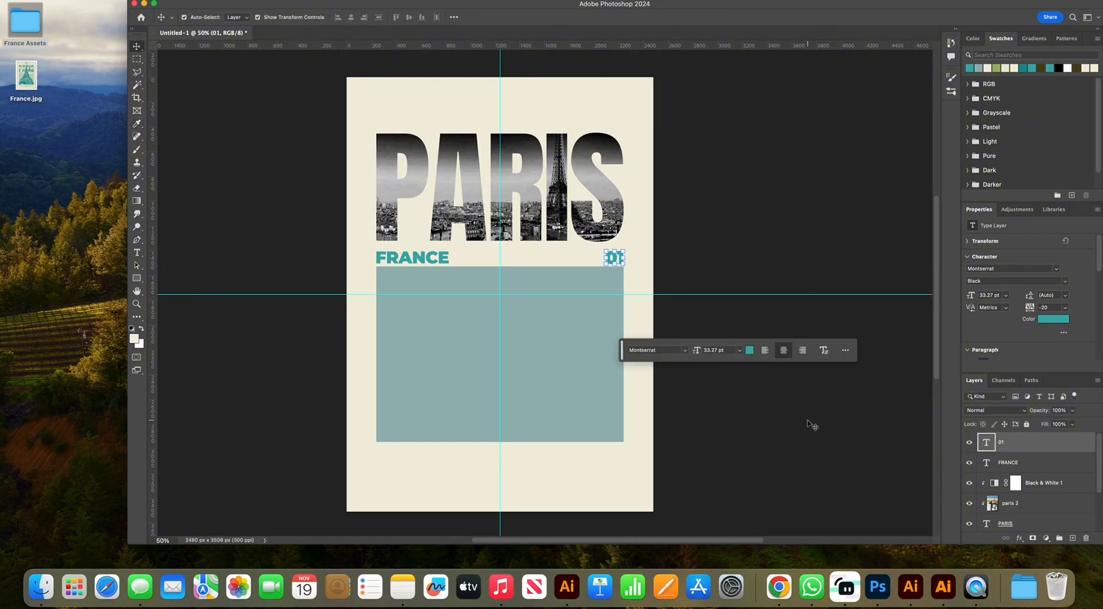
{"action": "left_click", "coordinate": [811, 425]}
Draw a thin horizontal rectangle about 2006 px wide and 31 px high between the PARIS lettering and the FRANCE line
{"action": "left_click", "coordinate": [137, 278]}
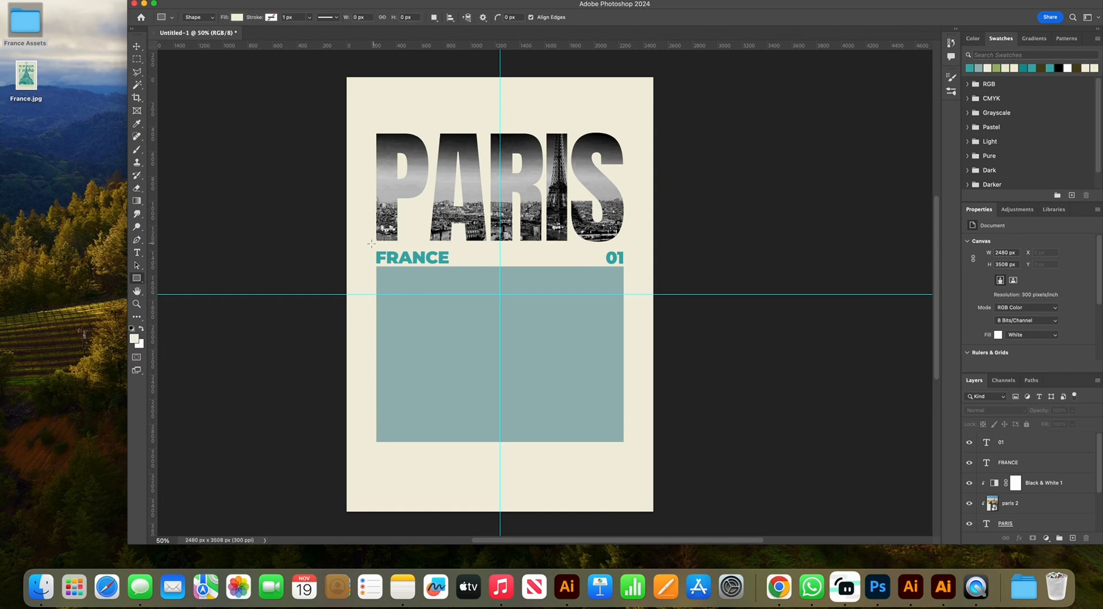
{"action": "left_click_drag", "start_coordinate": [376, 244], "coordinate": [625, 248]}
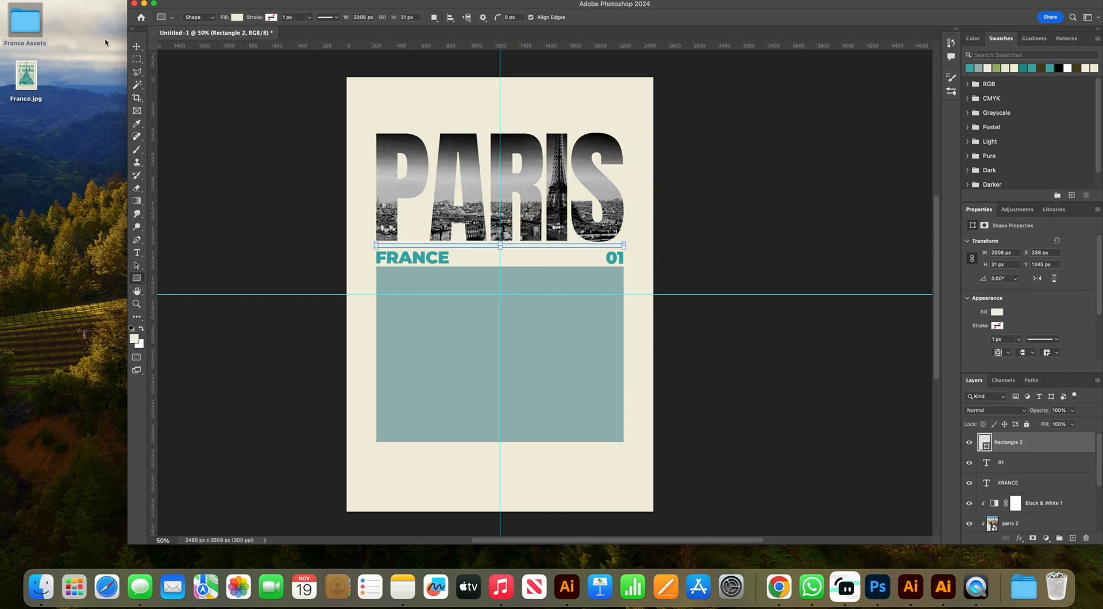
{"action": "left_click", "coordinate": [137, 46]}
Fill the thin bar under PARIS with the solid colour 3CACAC and deselect it
{"action": "left_click", "coordinate": [998, 312]}
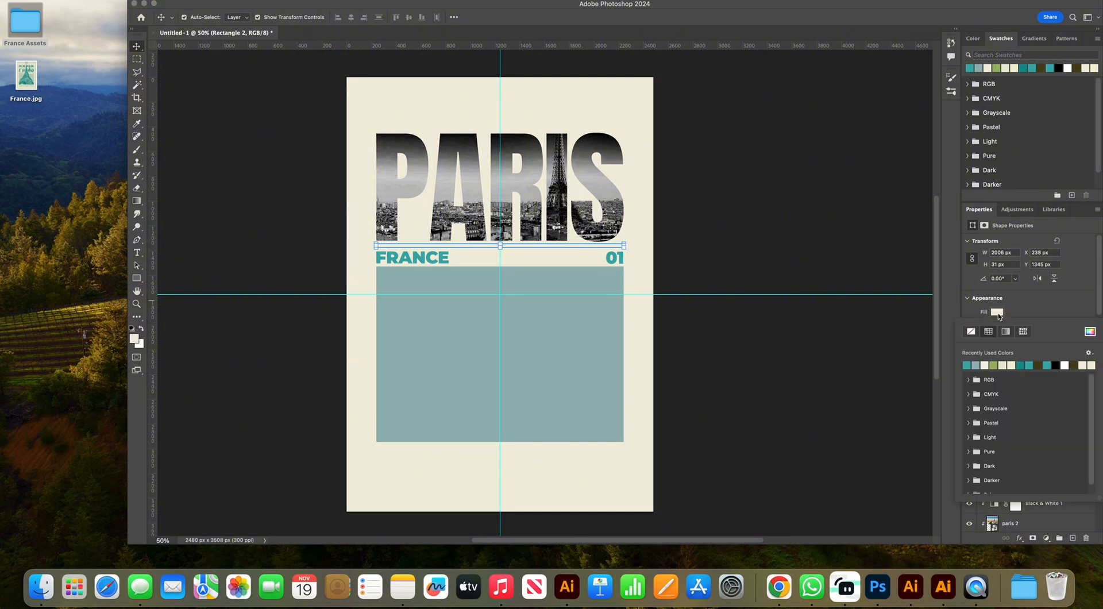
{"action": "left_click", "coordinate": [1090, 332]}
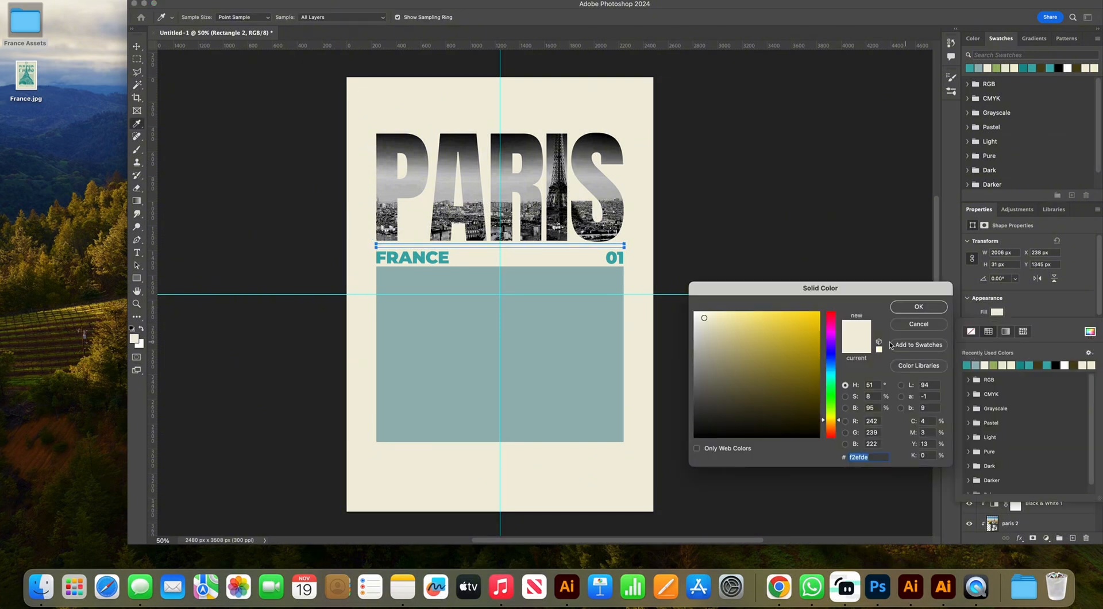
{"action": "type", "text": "3CA"}
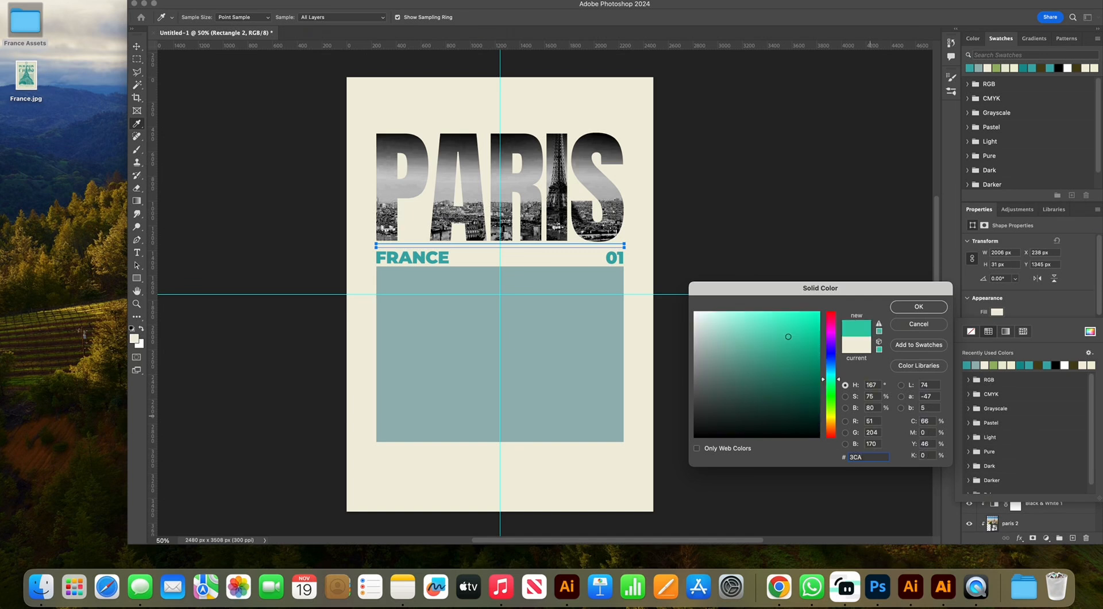
{"action": "type", "text": "CAC"}
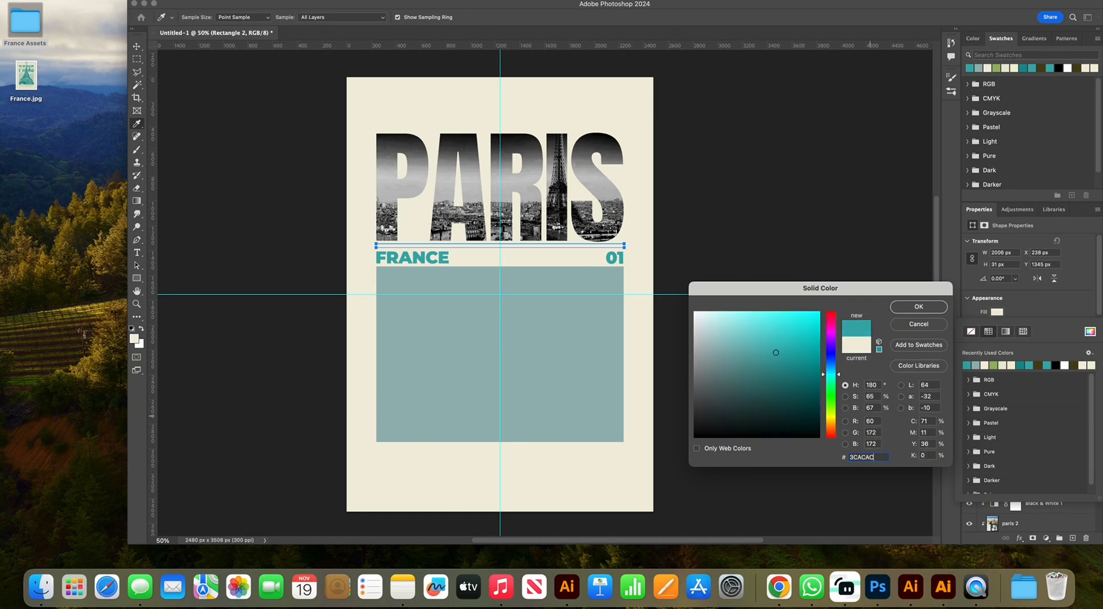
{"action": "key", "text": "Return"}
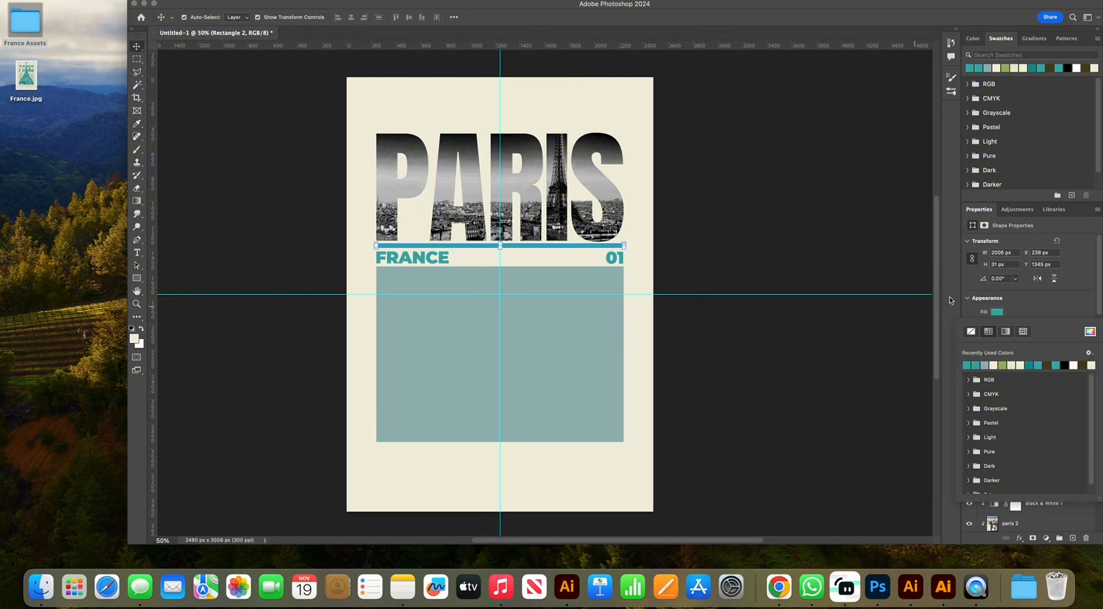
{"action": "left_click", "coordinate": [733, 243]}
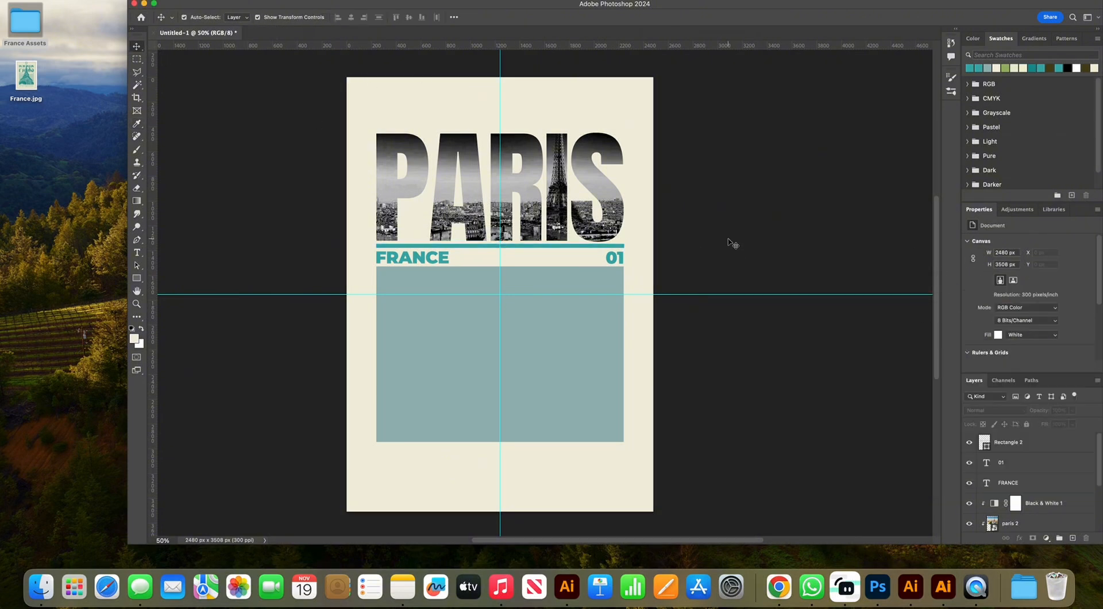
Resize the teal bar to about 1999 by 19 px so its ends line up with the large rectangle's edges, and deselect it
{"action": "left_click", "coordinate": [582, 246]}
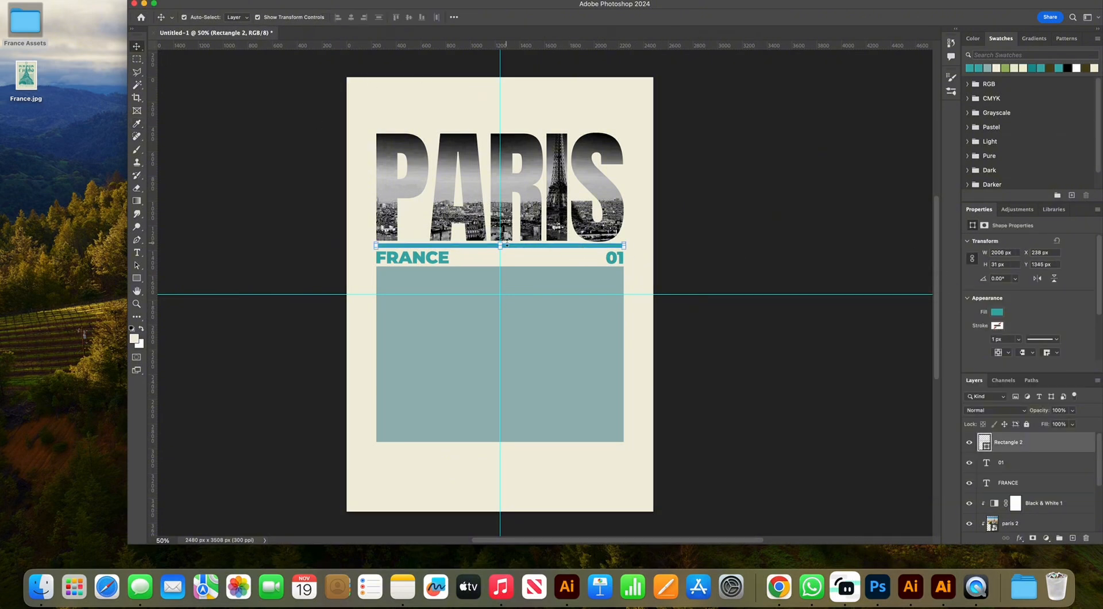
{"action": "key", "text": "super+equal"}
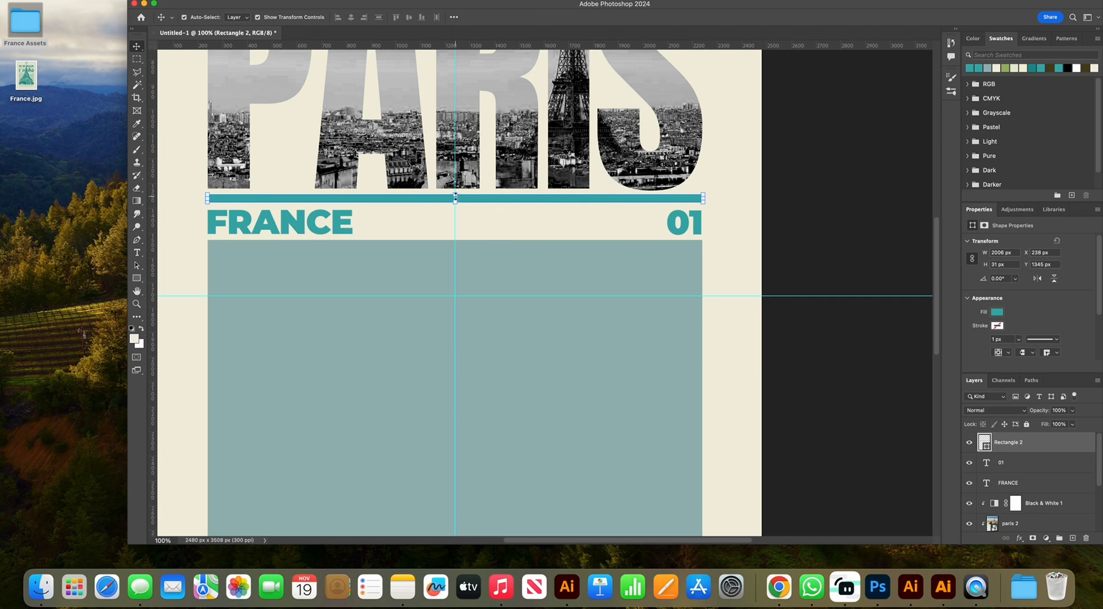
{"action": "left_click_drag", "start_coordinate": [455, 195], "coordinate": [455, 200]}
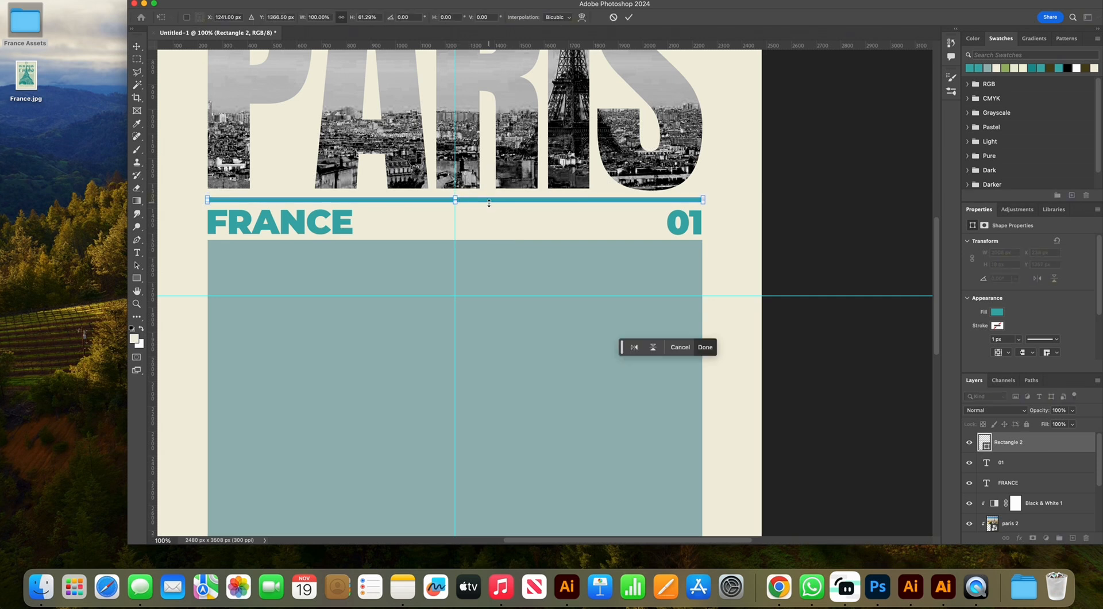
{"action": "left_click_drag", "start_coordinate": [703, 203], "coordinate": [705, 200]}
{"action": "left_click_drag", "start_coordinate": [208, 201], "coordinate": [208, 201]}
{"action": "key", "text": "Return"}
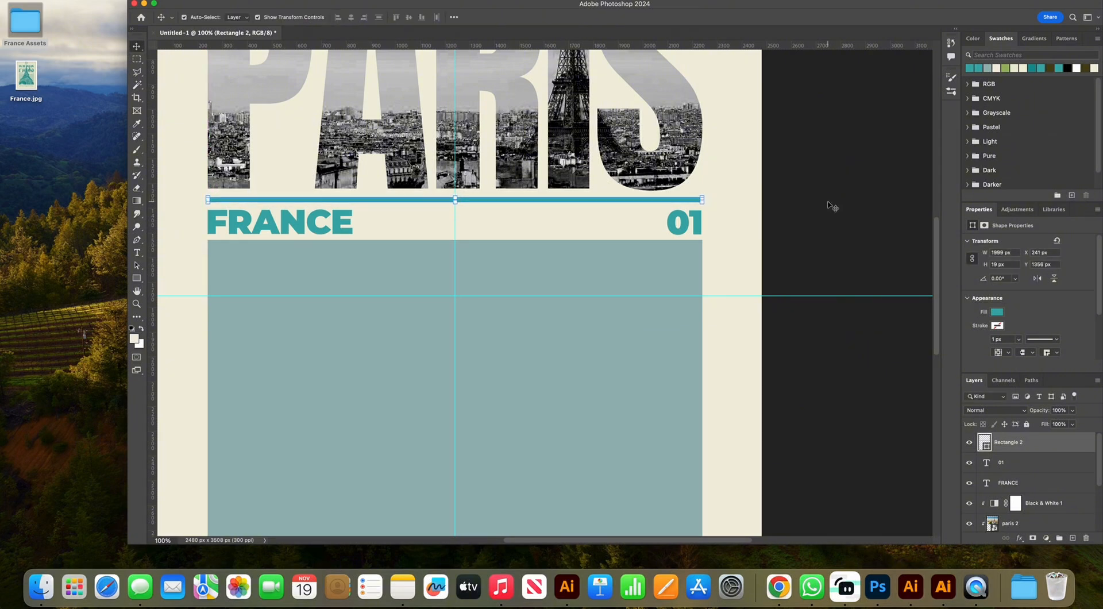
{"action": "left_click", "coordinate": [834, 207]}
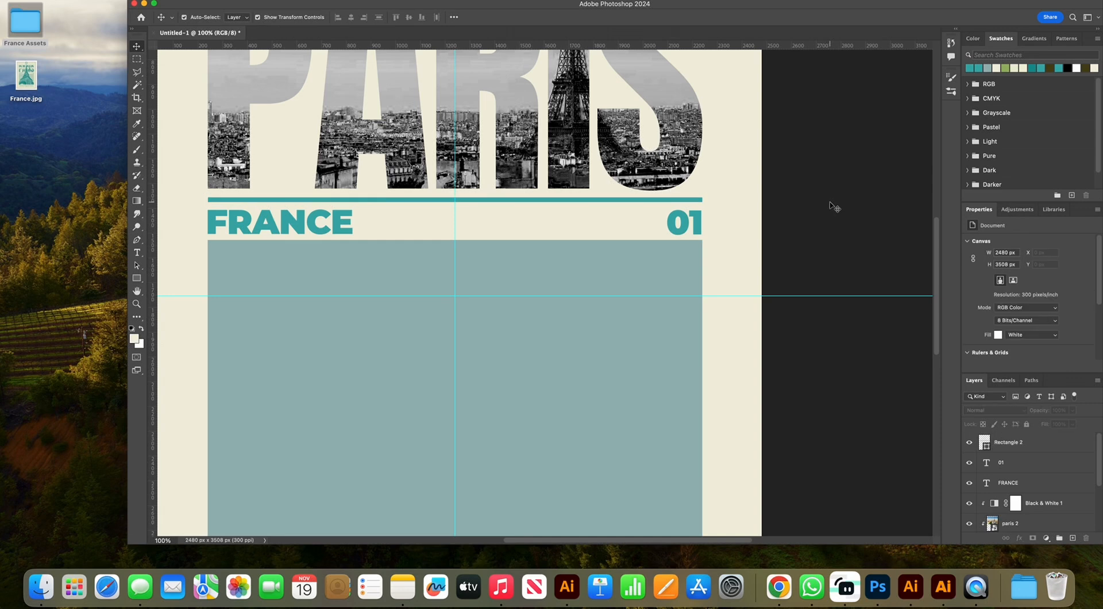
Duplicate the teal bar just below the large rectangle, aligned with its sides, and deselect the copy
{"action": "key", "text": "super+0"}
{"action": "key", "text": "super+equal"}
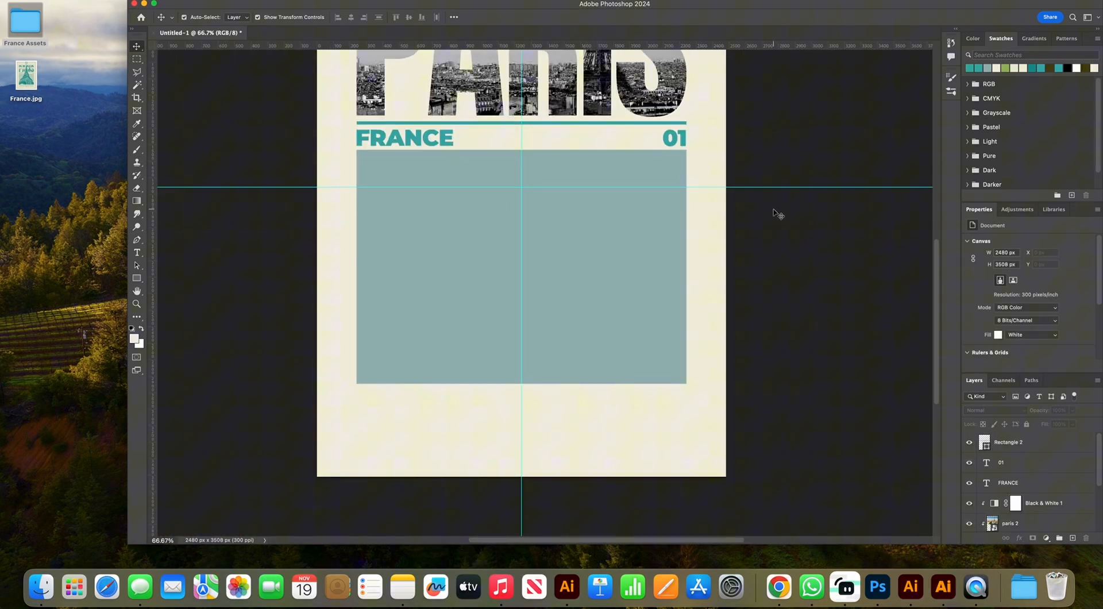
{"action": "left_click", "coordinate": [610, 122], "text": "super"}
{"action": "left_click_drag", "start_coordinate": [574, 123], "coordinate": [583, 395]}
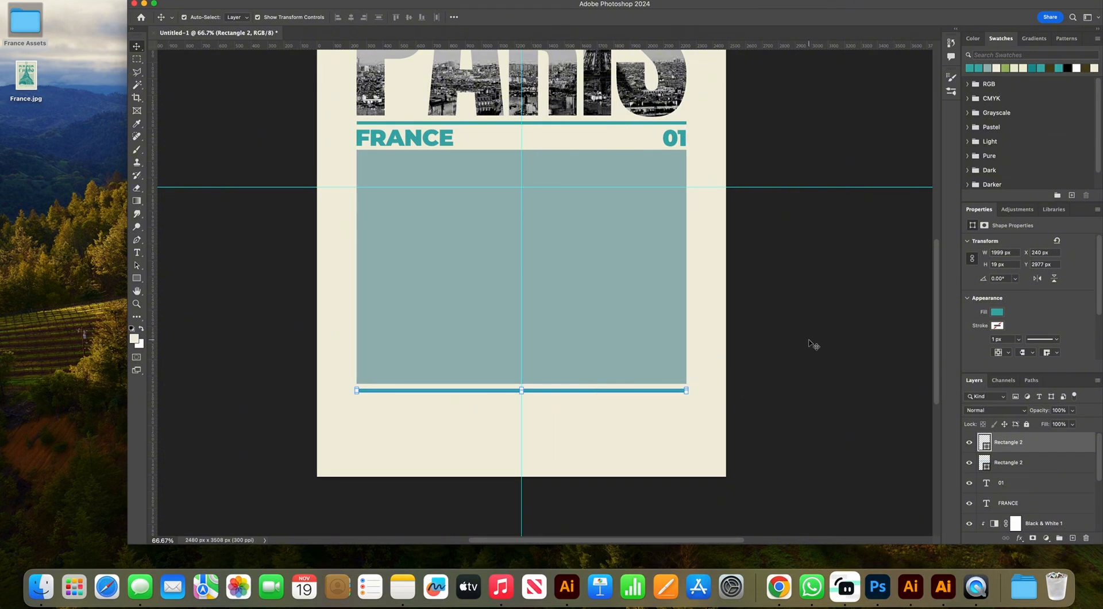
{"action": "left_click", "coordinate": [811, 343]}
Duplicate the teal bar under PARIS again and place the copy just above the PARIS lettering
{"action": "scroll", "coordinate": [761, 224], "scroll_direction": "up", "scroll_amount": 5}
{"action": "left_click_drag", "start_coordinate": [597, 235], "coordinate": [597, 80]}
{"action": "left_click", "coordinate": [812, 108]}
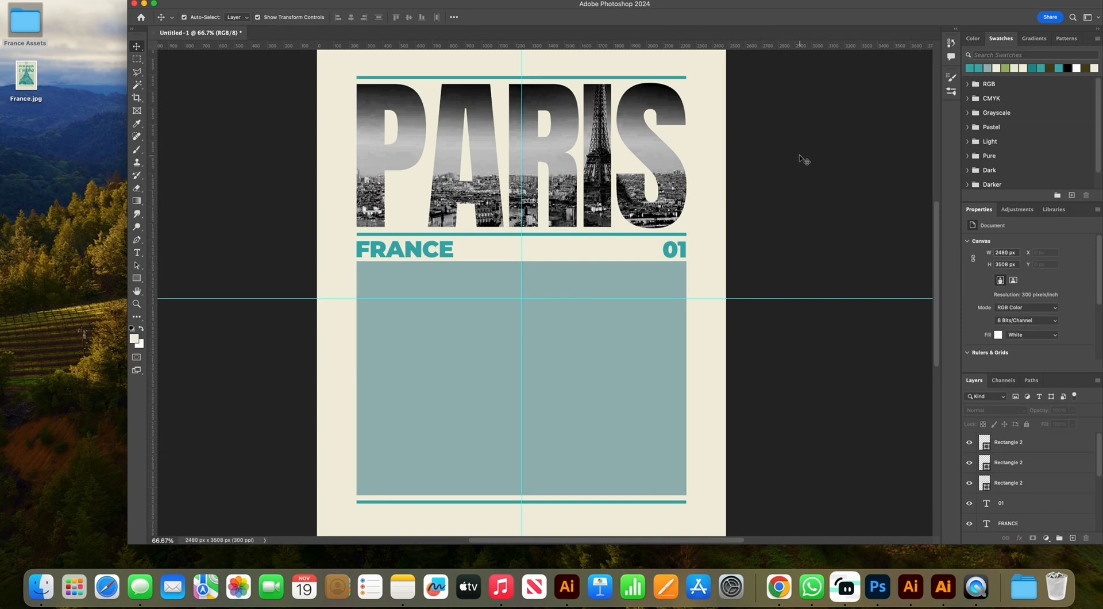
{"action": "scroll", "coordinate": [804, 160], "scroll_direction": "up", "scroll_amount": 2}
{"action": "scroll", "coordinate": [805, 160], "scroll_direction": "down", "scroll_amount": 1}
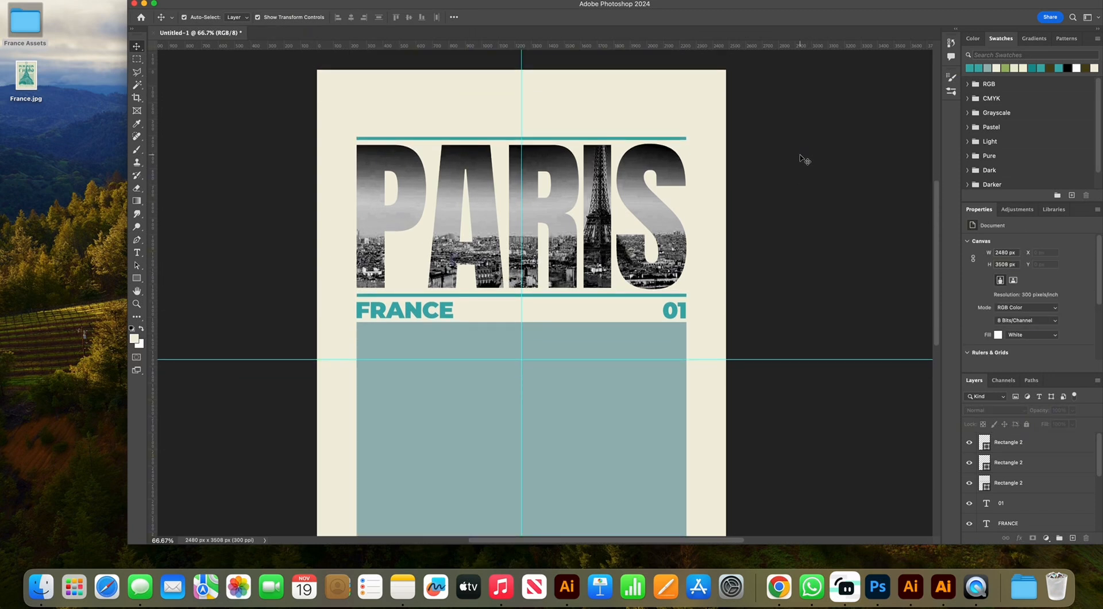
Place France Text.png from the France Assets folder, scale it to about 101.63% to match the rectangle's width, and position it below the lowest bar
{"action": "scroll", "coordinate": [805, 159], "scroll_direction": "down", "scroll_amount": 5}
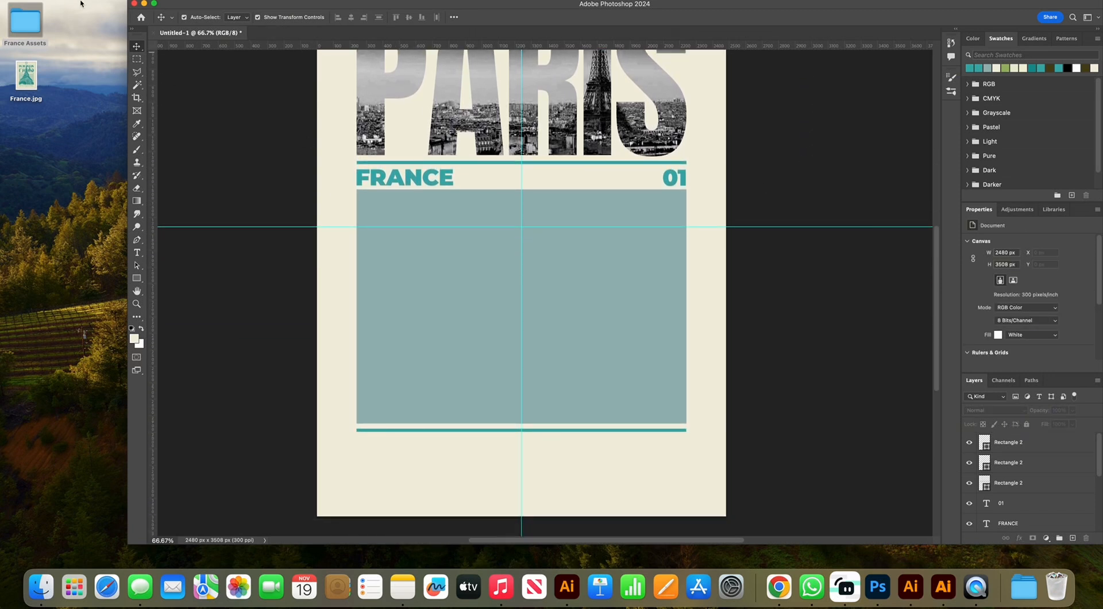
{"action": "double_click", "coordinate": [23, 29]}
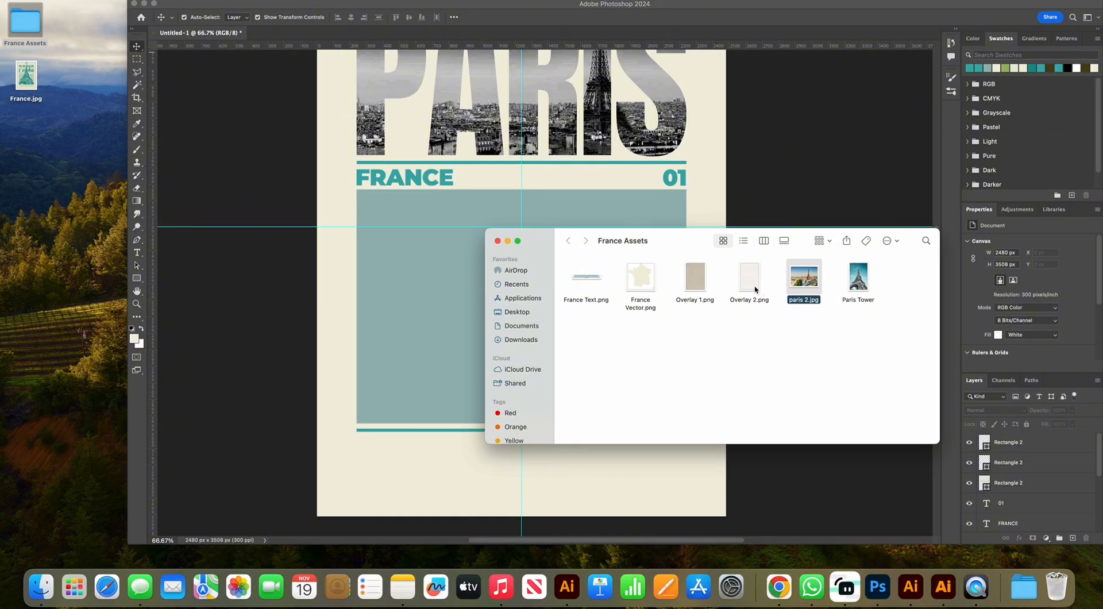
{"action": "left_click_drag", "start_coordinate": [586, 277], "coordinate": [357, 267]}
{"action": "left_click_drag", "start_coordinate": [684, 283], "coordinate": [688, 282]}
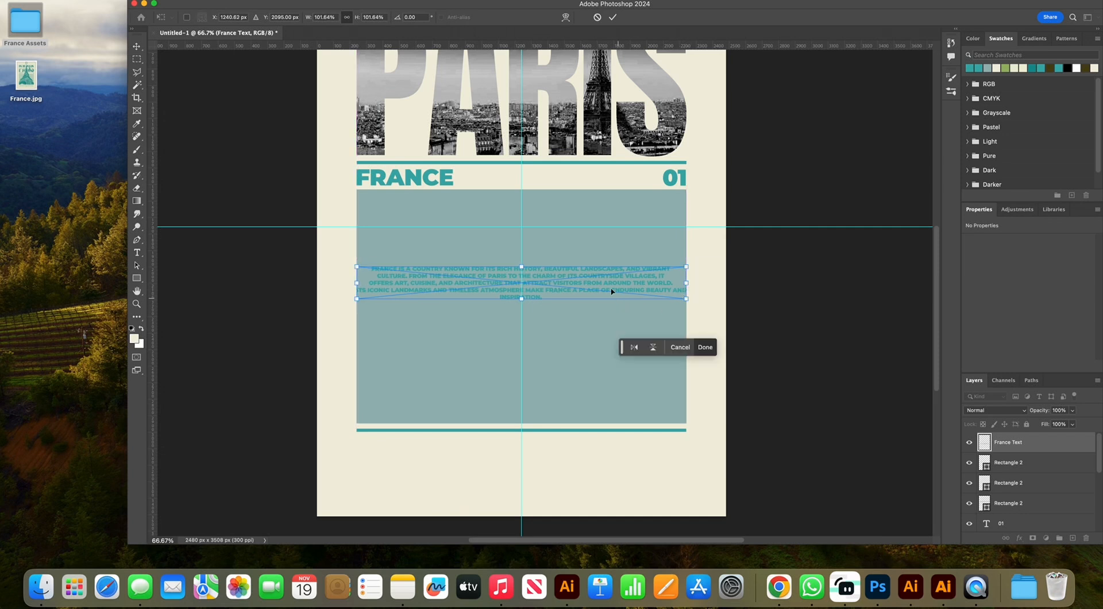
{"action": "left_click_drag", "start_coordinate": [612, 292], "coordinate": [605, 453]}
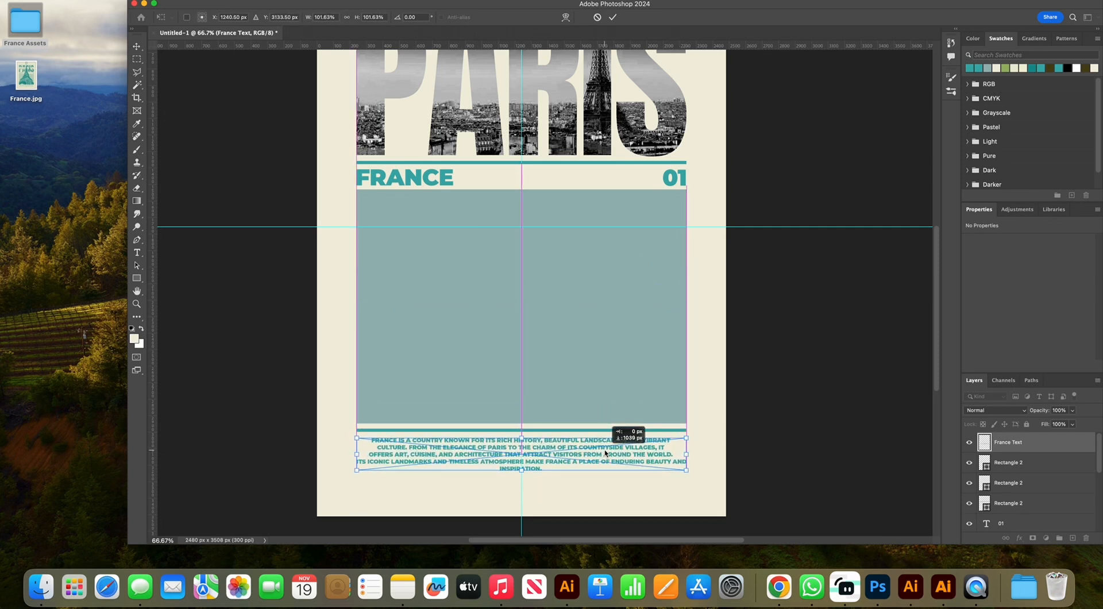
{"action": "key", "text": "Return"}
{"action": "scroll", "coordinate": [756, 338], "scroll_direction": "down", "scroll_amount": 1}
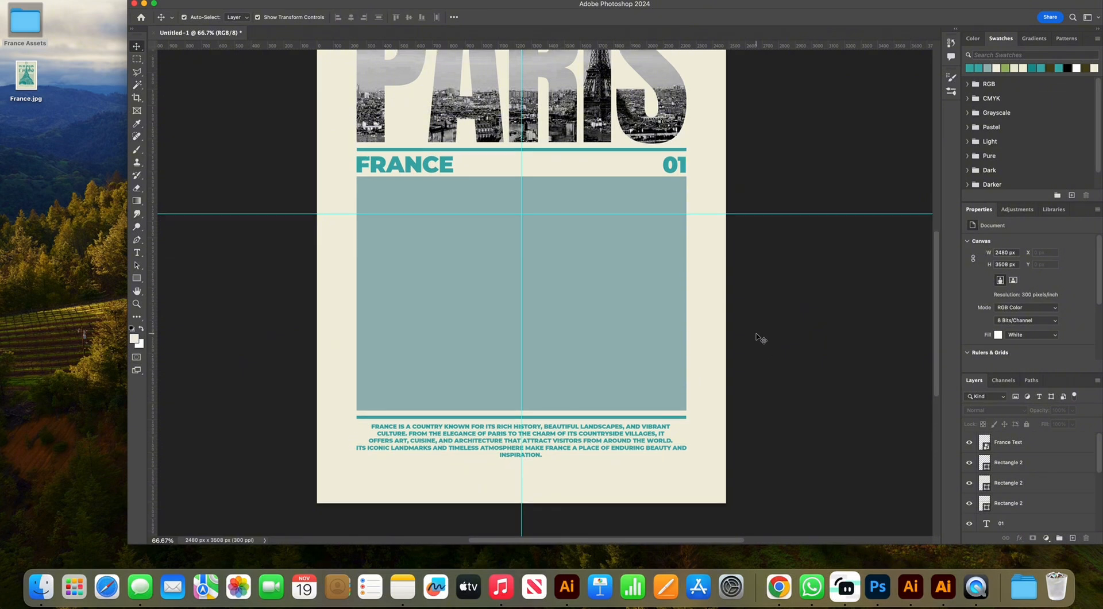
{"action": "scroll", "coordinate": [667, 266], "scroll_direction": "up", "scroll_amount": 1}
Select all layers from France Text down to Rectangle 1, move them down about 76 px together, and deselect them
{"action": "left_click", "coordinate": [1024, 446]}
{"action": "scroll", "coordinate": [1022, 471], "scroll_direction": "down", "scroll_amount": 5}
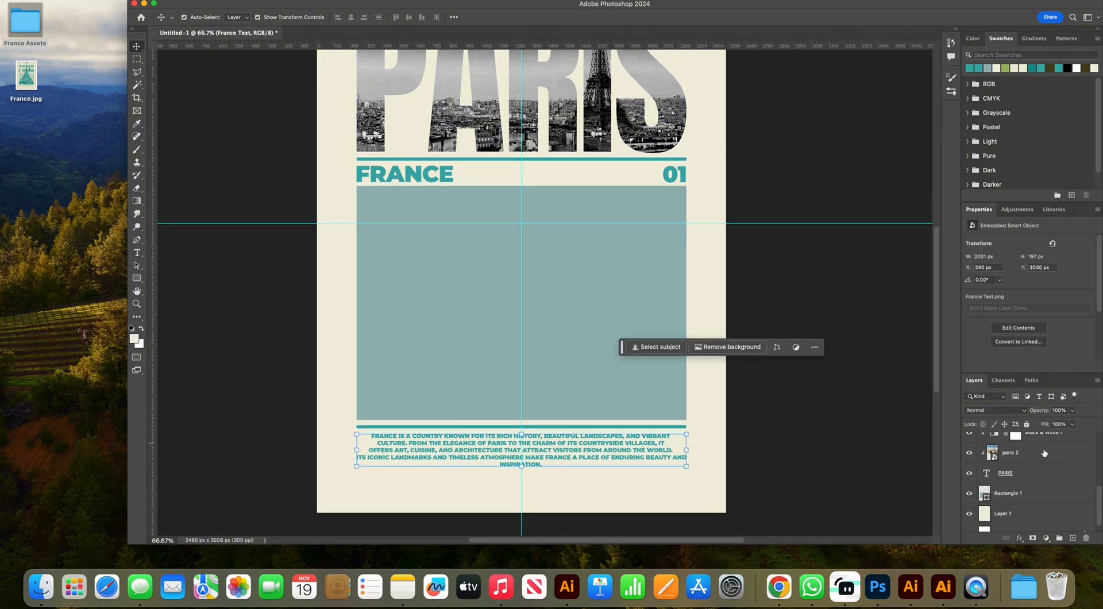
{"action": "left_click", "coordinate": [1020, 483], "text": "shift"}
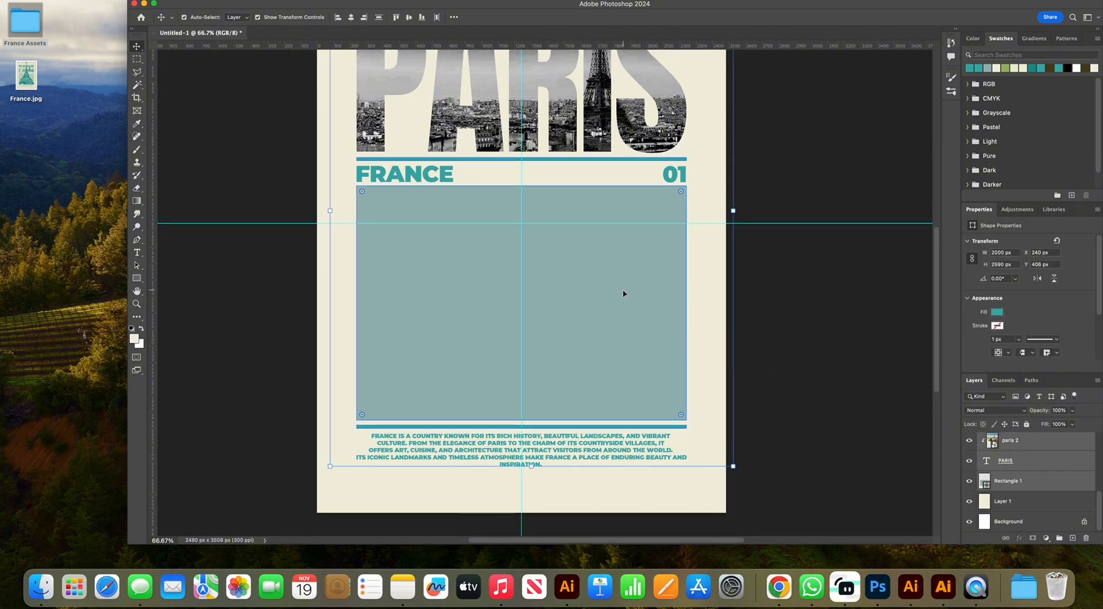
{"action": "left_click_drag", "start_coordinate": [623, 290], "coordinate": [622, 300]}
{"action": "left_click", "coordinate": [842, 326]}
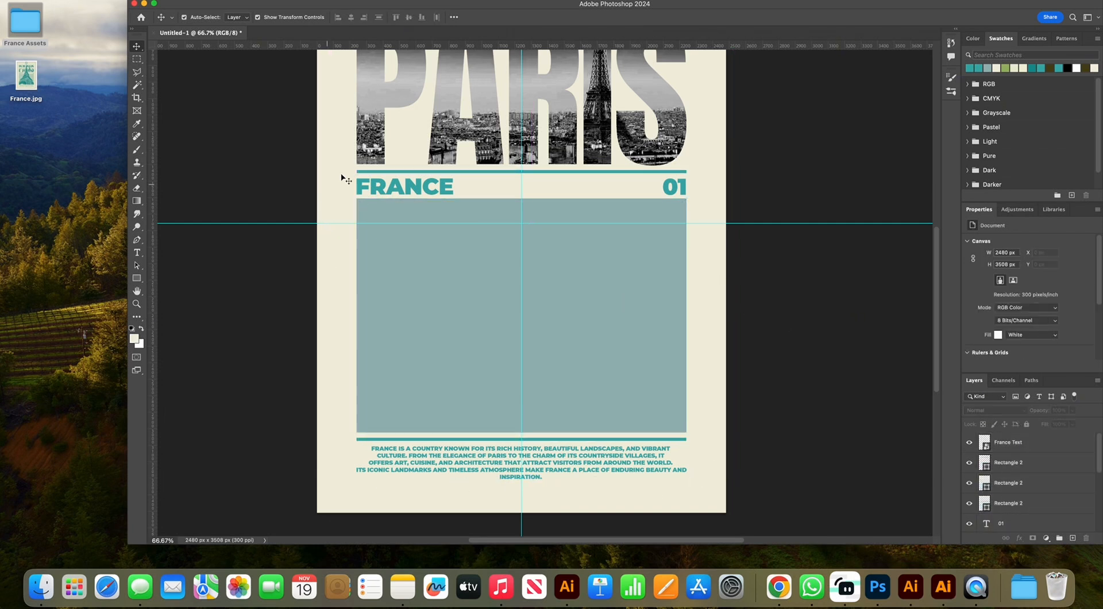
Place the Paris Tower photo from the France Assets folder over the poster, sized to about 1722 by 2582 px
{"action": "scroll", "coordinate": [394, 241], "scroll_direction": "up", "scroll_amount": 6}
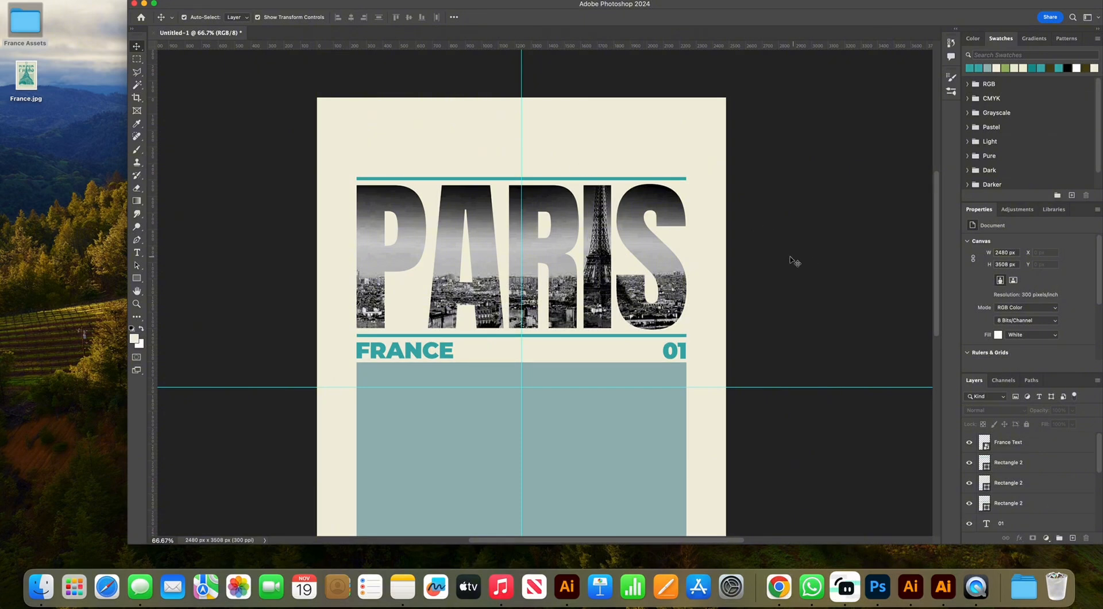
{"action": "scroll", "coordinate": [795, 262], "scroll_direction": "down", "scroll_amount": 4}
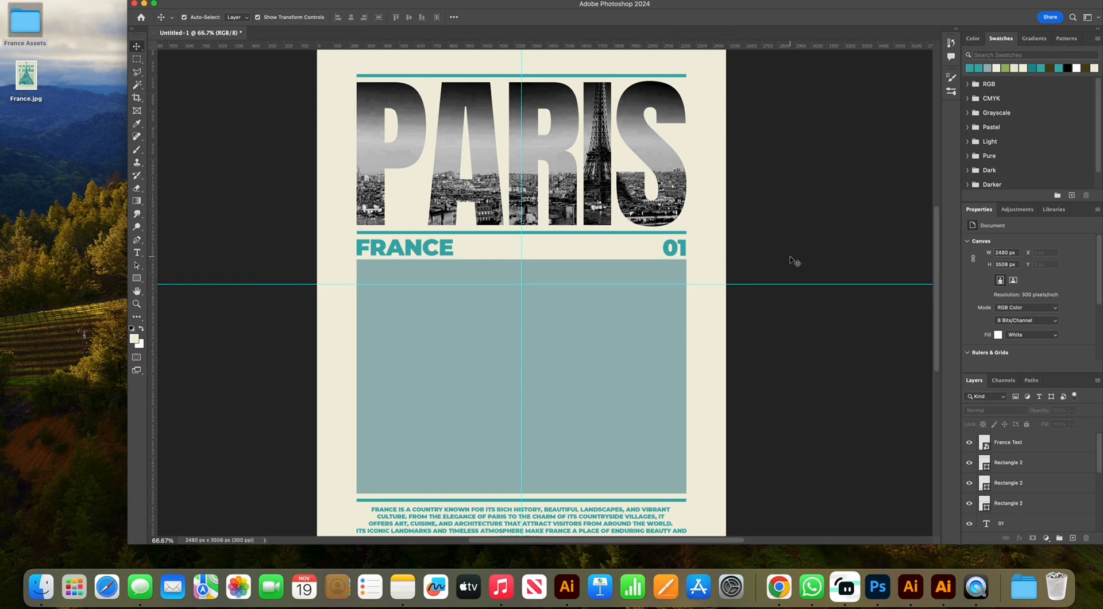
{"action": "double_click", "coordinate": [24, 38]}
{"action": "left_click_drag", "start_coordinate": [859, 285], "coordinate": [613, 158]}
{"action": "left_click_drag", "start_coordinate": [715, 293], "coordinate": [614, 298]}
{"action": "left_click_drag", "start_coordinate": [587, 317], "coordinate": [609, 315]}
{"action": "left_click", "coordinate": [137, 72]}
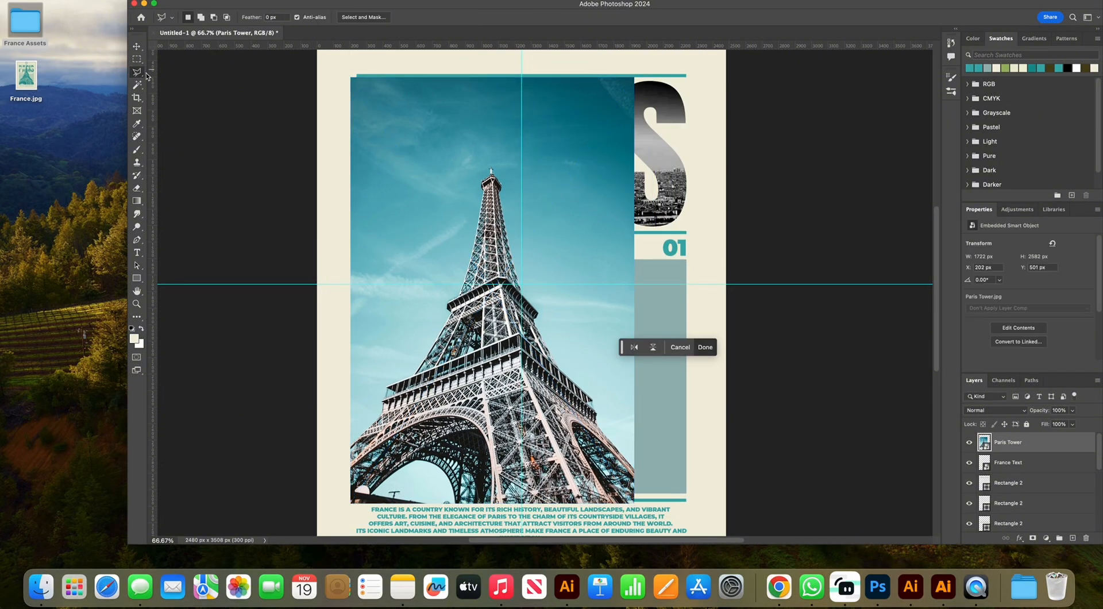
{"action": "left_click", "coordinate": [493, 179]}
{"action": "scroll", "coordinate": [606, 63], "scroll_direction": "up", "scroll_amount": 2}
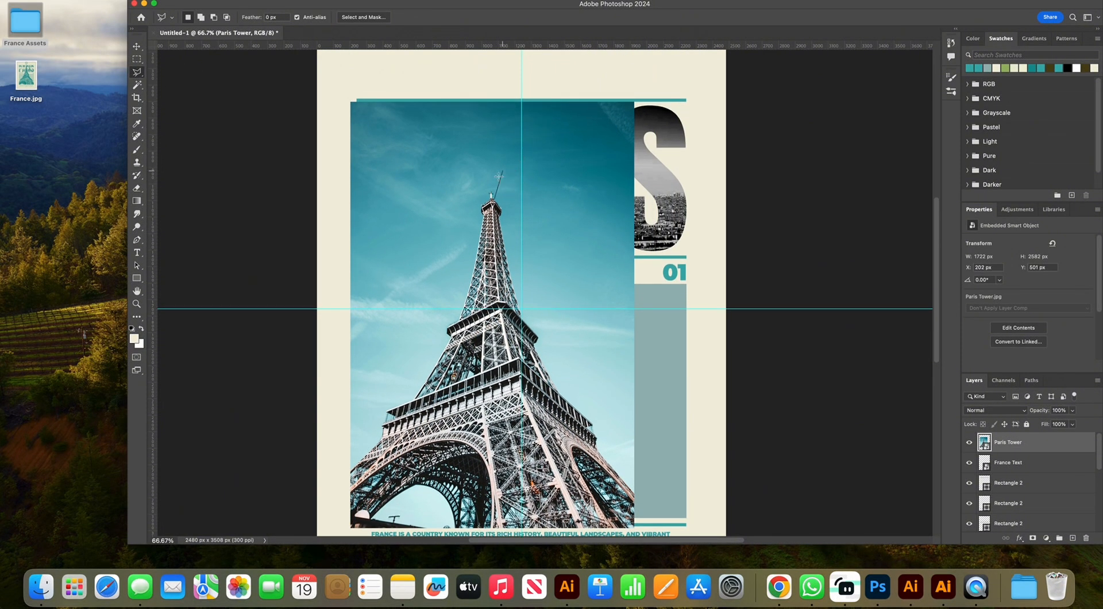
{"action": "double_click", "coordinate": [508, 213]}
{"action": "left_click", "coordinate": [568, 183]}
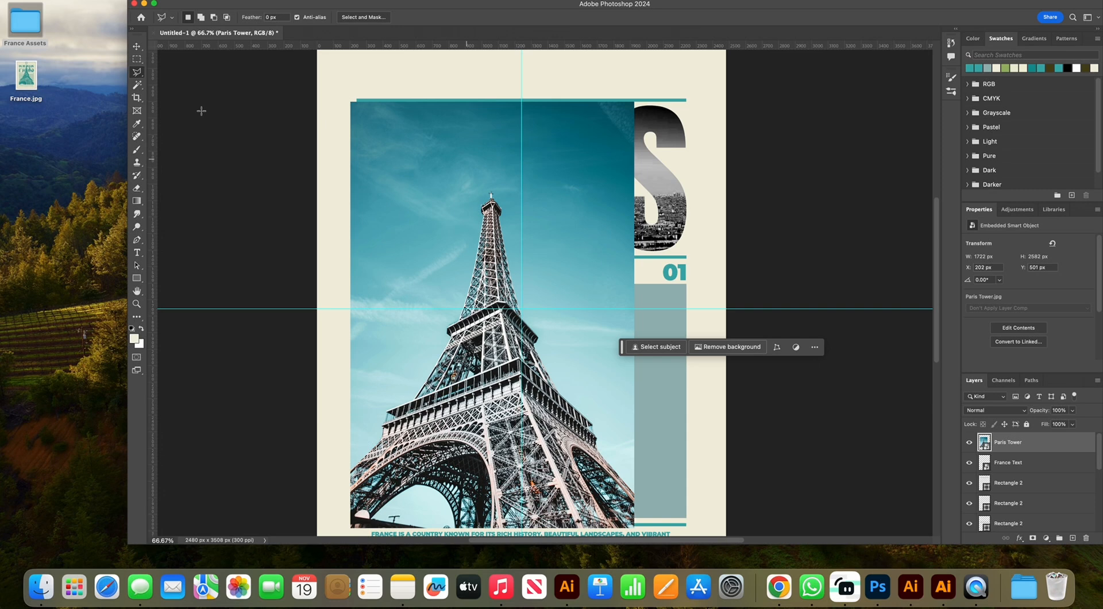
Select the Eiffel Tower in the placed photo with the Select Subject command
{"action": "left_click", "coordinate": [138, 83]}
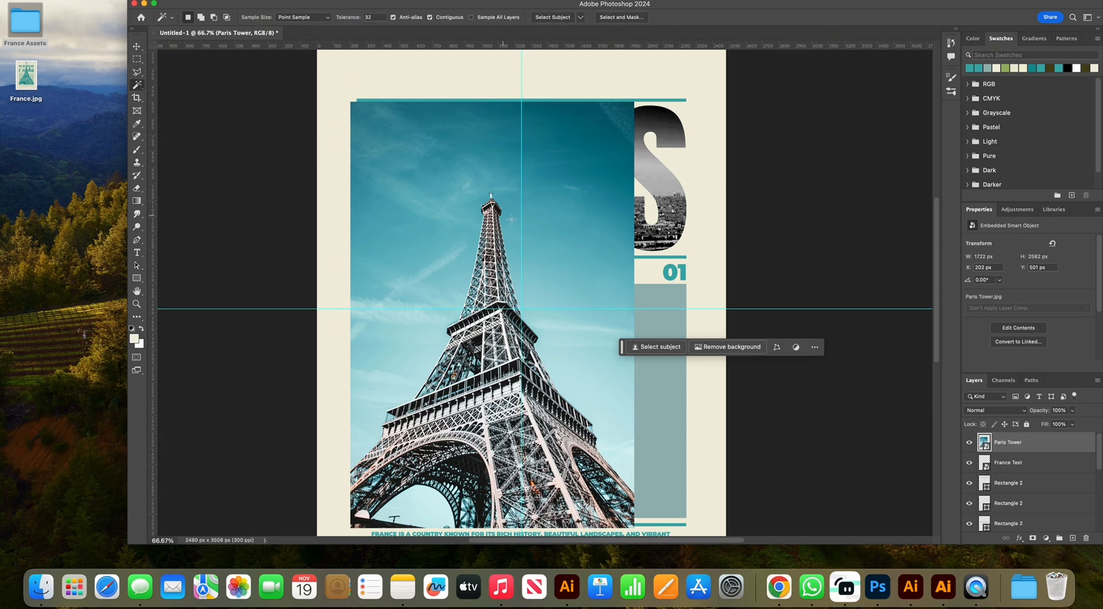
{"action": "left_click", "coordinate": [628, 118]}
{"action": "left_click", "coordinate": [549, 18]}
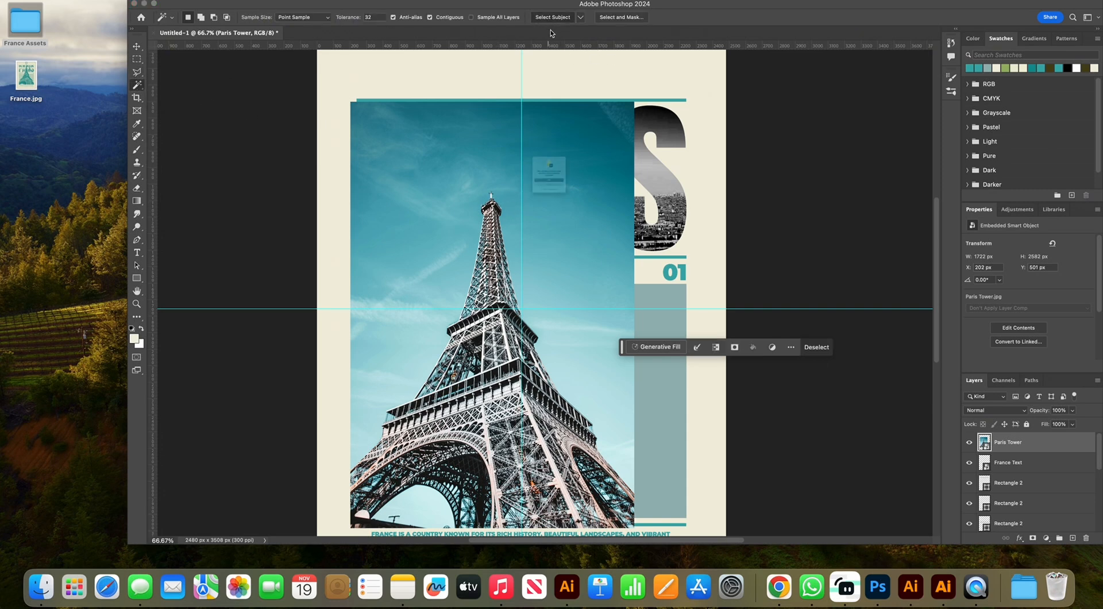
{"action": "key", "text": "Return"}
{"action": "scroll", "coordinate": [800, 210], "scroll_direction": "down", "scroll_amount": 4}
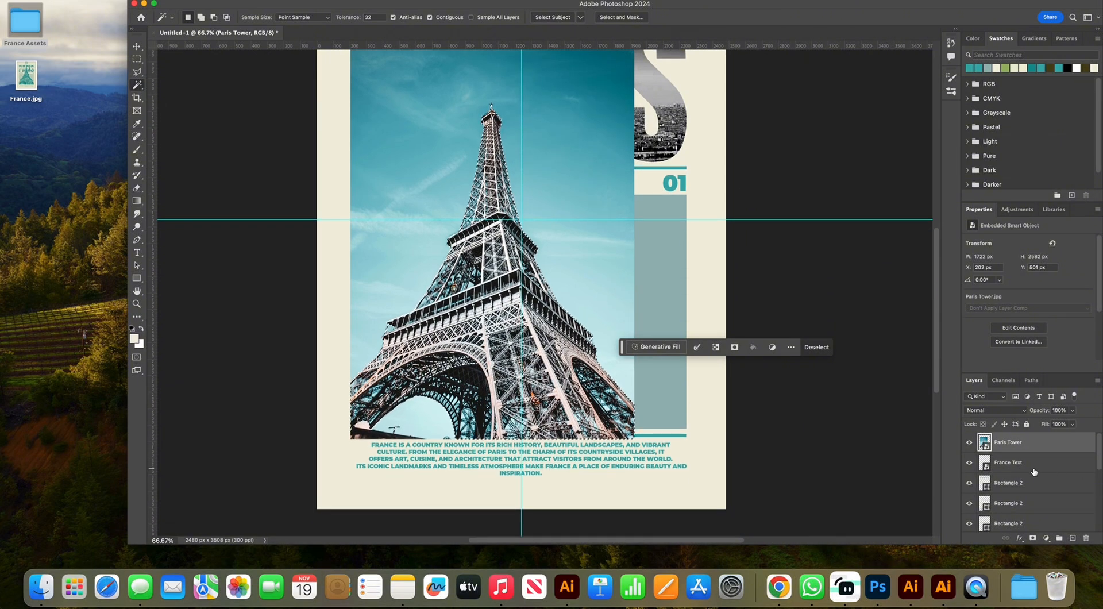
Copy the selected tower to its own layer and delete the original Paris Tower photo layer
{"action": "key", "text": "super+j"}
{"action": "left_click", "coordinate": [1020, 471]}
{"action": "key", "text": "Delete"}
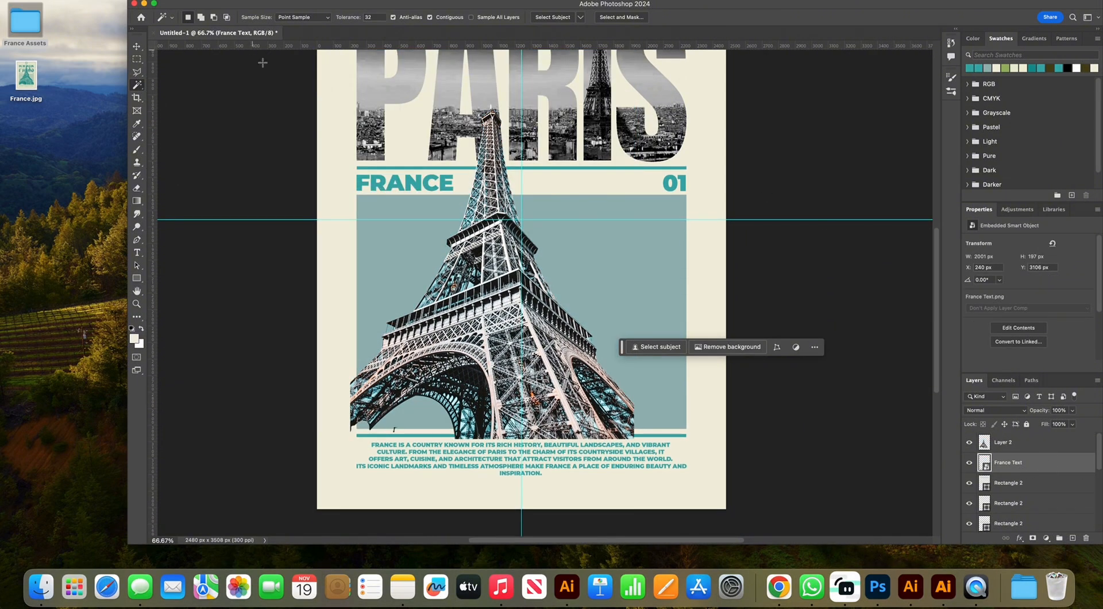
Enlarge the cut-out Eiffel Tower to about 2000 by 2359 px and align it with the sides of the blue-grey rectangle
{"action": "left_click", "coordinate": [136, 46]}
{"action": "left_click", "coordinate": [540, 364]}
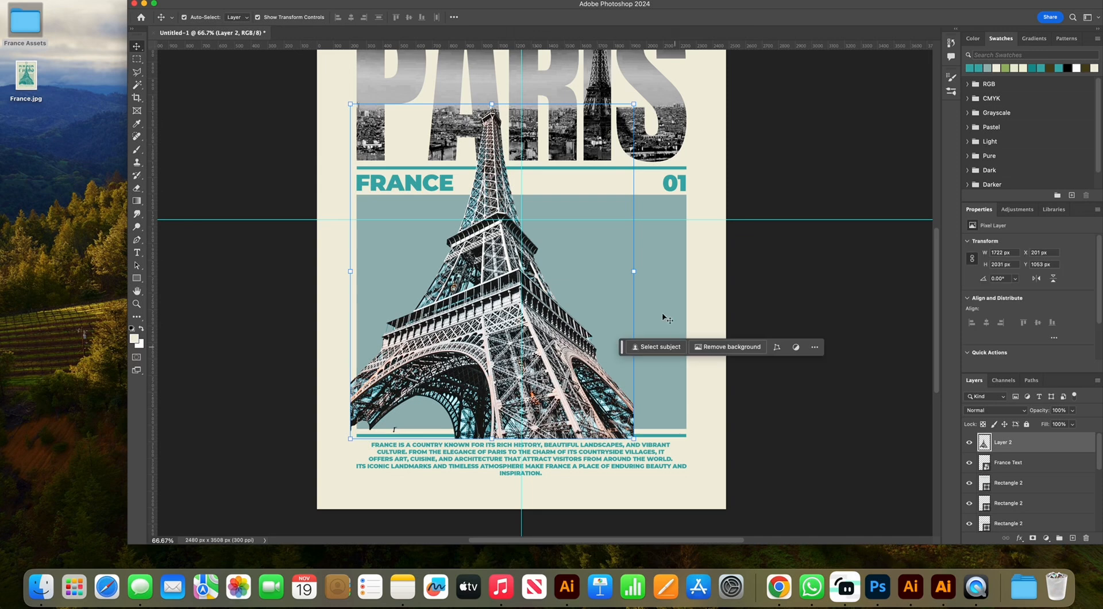
{"action": "key", "text": "e"}
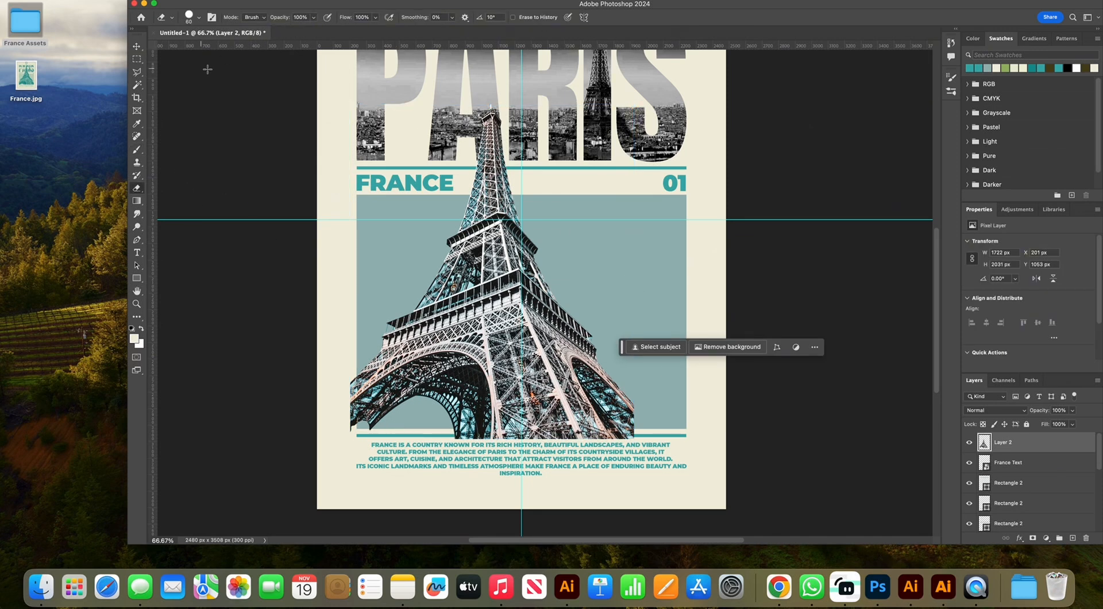
{"action": "left_click", "coordinate": [137, 46]}
{"action": "scroll", "coordinate": [593, 209], "scroll_direction": "down", "scroll_amount": 3}
{"action": "scroll", "coordinate": [592, 208], "scroll_direction": "right", "scroll_amount": 2}
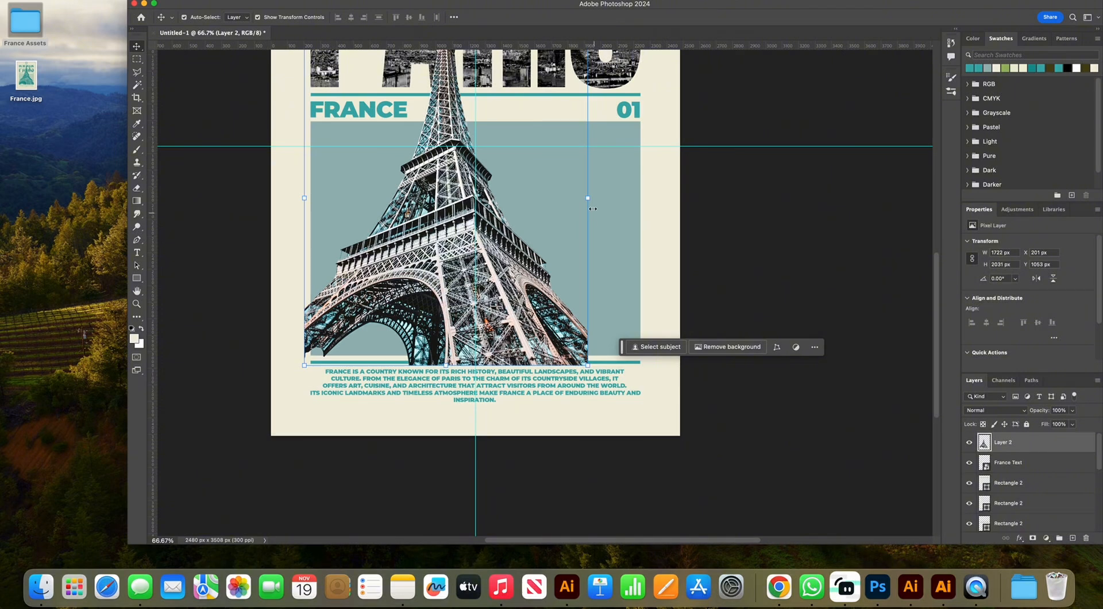
{"action": "left_click_drag", "start_coordinate": [589, 199], "coordinate": [640, 198]}
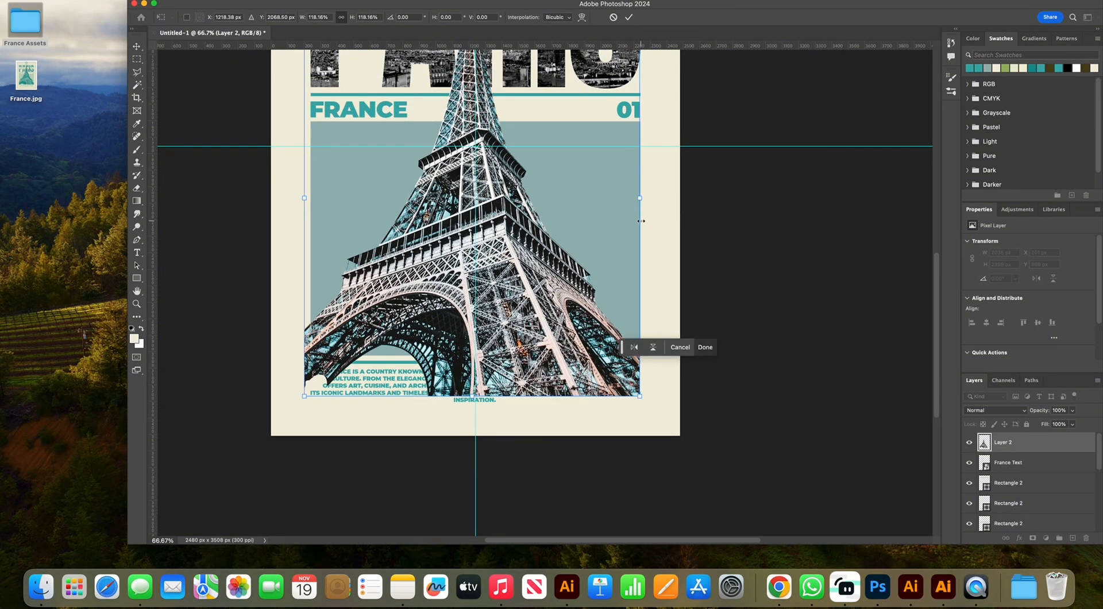
{"action": "left_click_drag", "start_coordinate": [509, 282], "coordinate": [516, 278]}
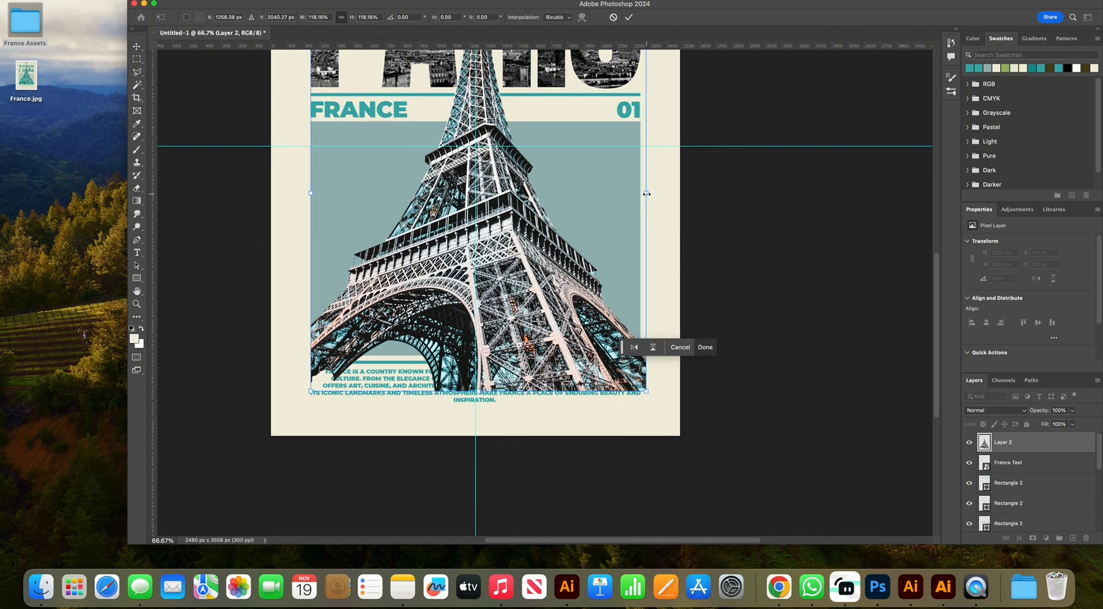
{"action": "left_click_drag", "start_coordinate": [646, 194], "coordinate": [641, 194]}
{"action": "mouse_move", "coordinate": [575, 272]}
{"action": "left_mouse_down"}
{"action": "mouse_move", "coordinate": [575, 253]}
{"action": "mouse_move", "coordinate": [577, 266]}
{"action": "left_mouse_up"}
{"action": "key", "text": "Return"}
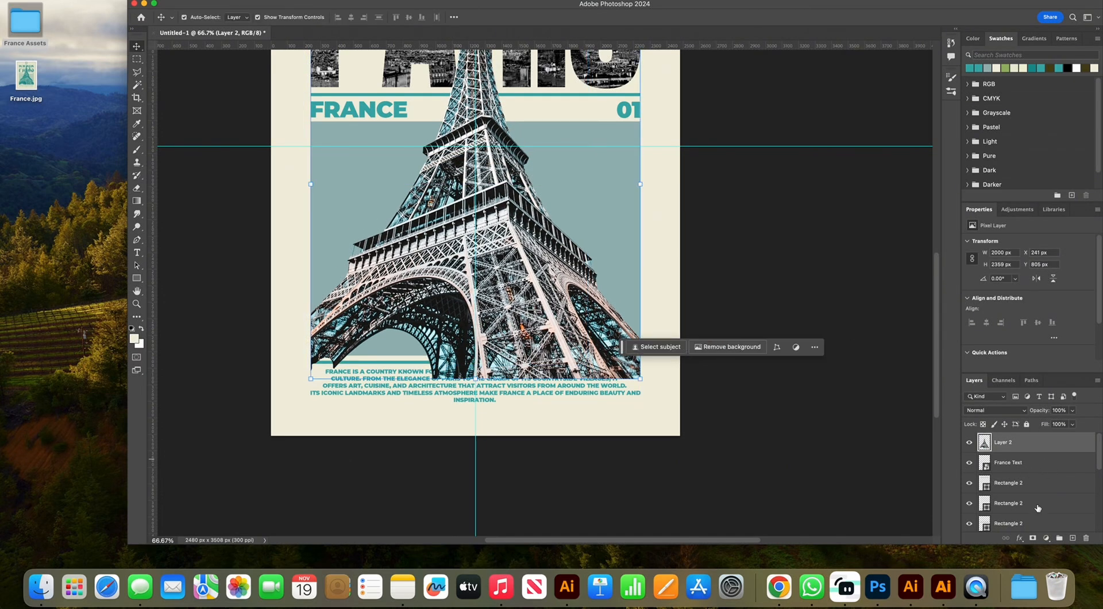
Add a layer mask to the tower layer, load the outline of Rectangle 1 as a selection, and invert it
{"action": "left_click", "coordinate": [1033, 539]}
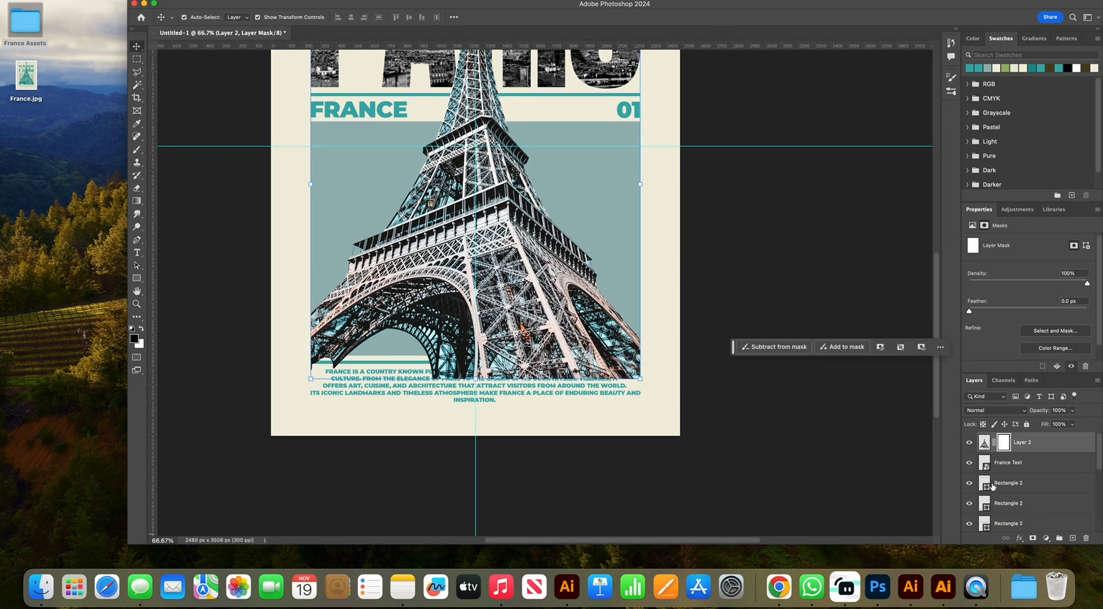
{"action": "scroll", "coordinate": [1014, 474], "scroll_direction": "down", "scroll_amount": 5}
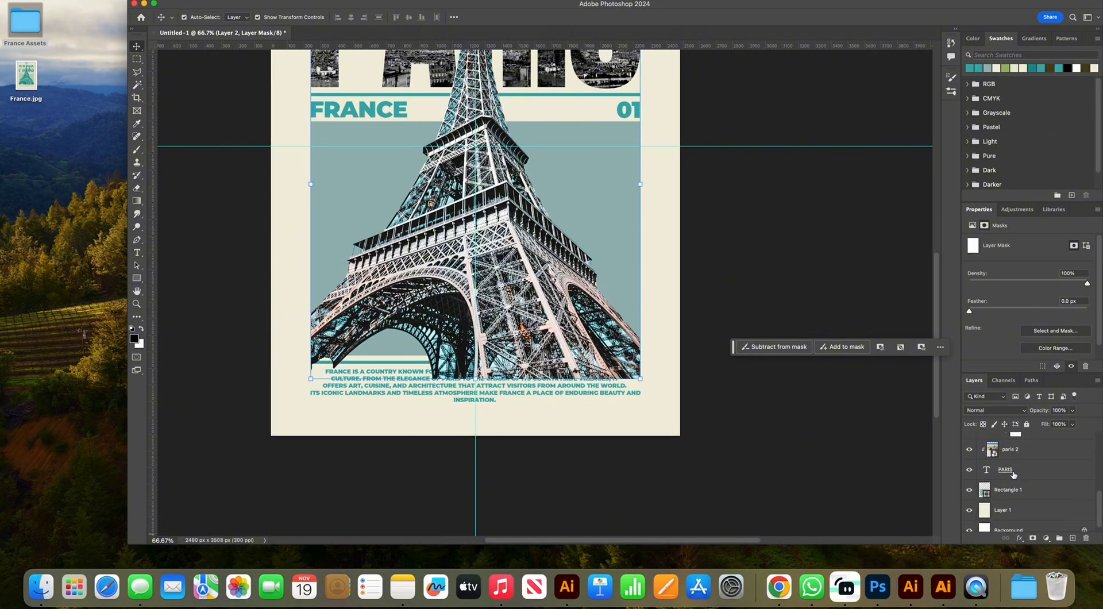
{"action": "left_click", "coordinate": [988, 493], "text": "ctrl"}
{"action": "scroll", "coordinate": [1011, 477], "scroll_direction": "up", "scroll_amount": 5}
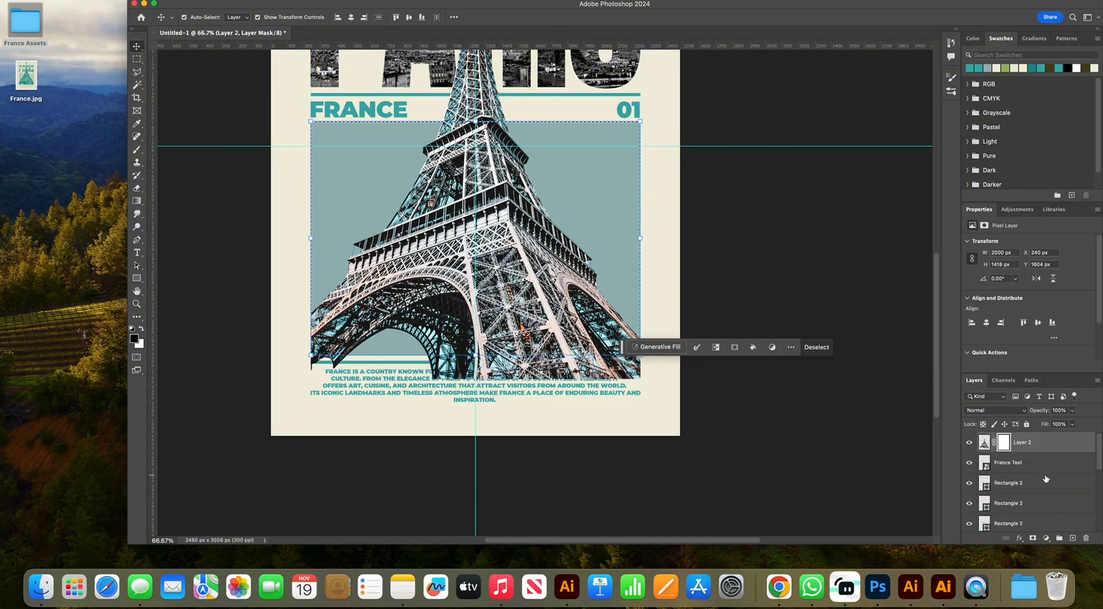
{"action": "left_click", "coordinate": [209, 1]}
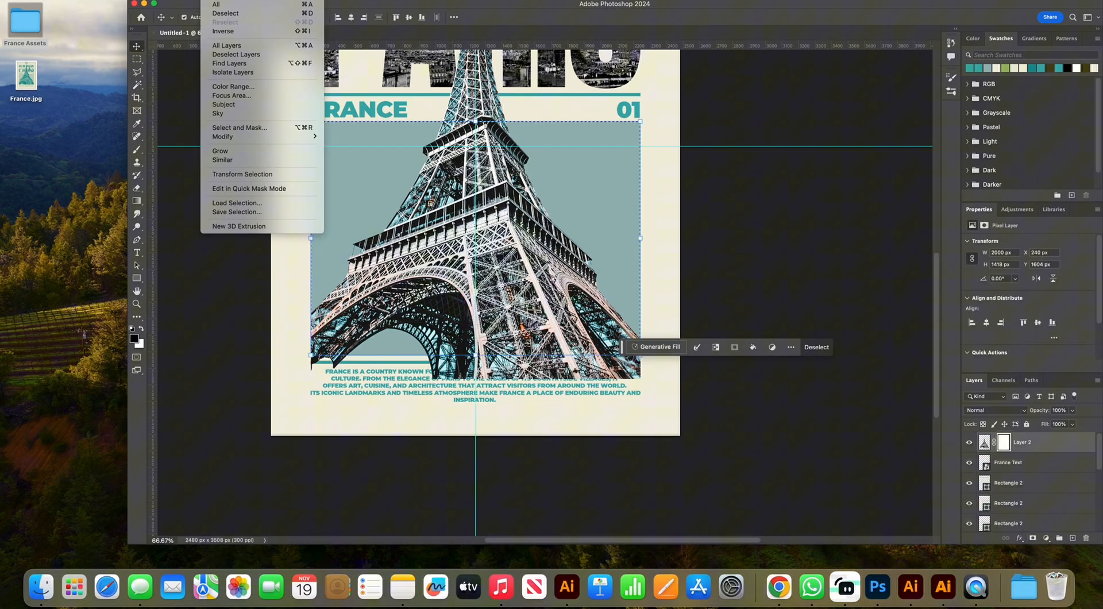
{"action": "left_click", "coordinate": [231, 36]}
Brush black on the mask to hide the tower's base below the rectangle, and deselect everything
{"action": "left_click", "coordinate": [137, 150]}
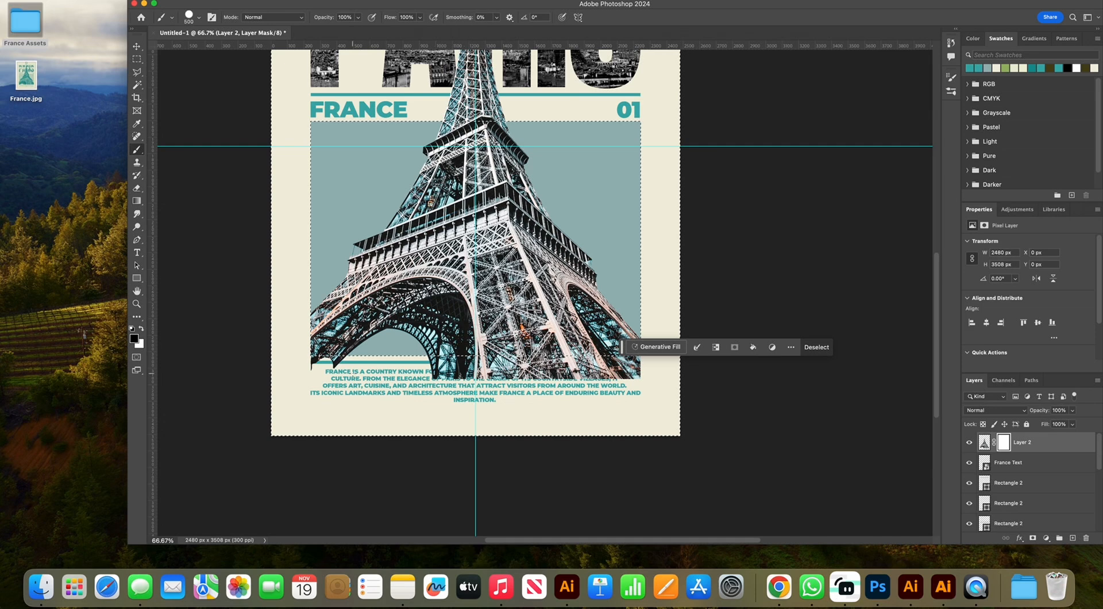
{"action": "left_click_drag", "start_coordinate": [313, 366], "coordinate": [642, 366]}
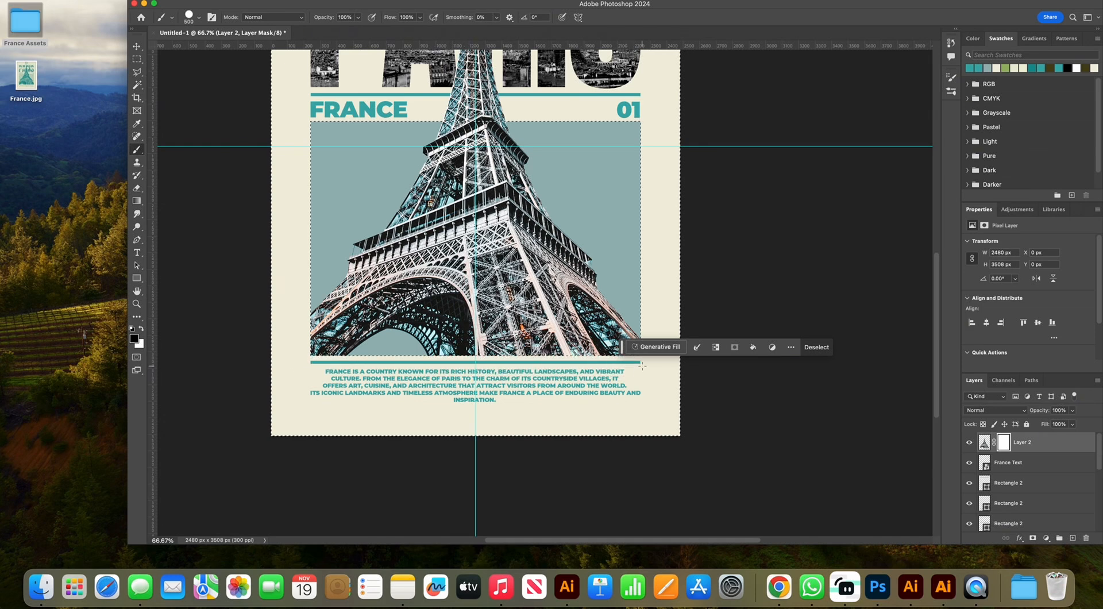
{"action": "key", "text": "super+d"}
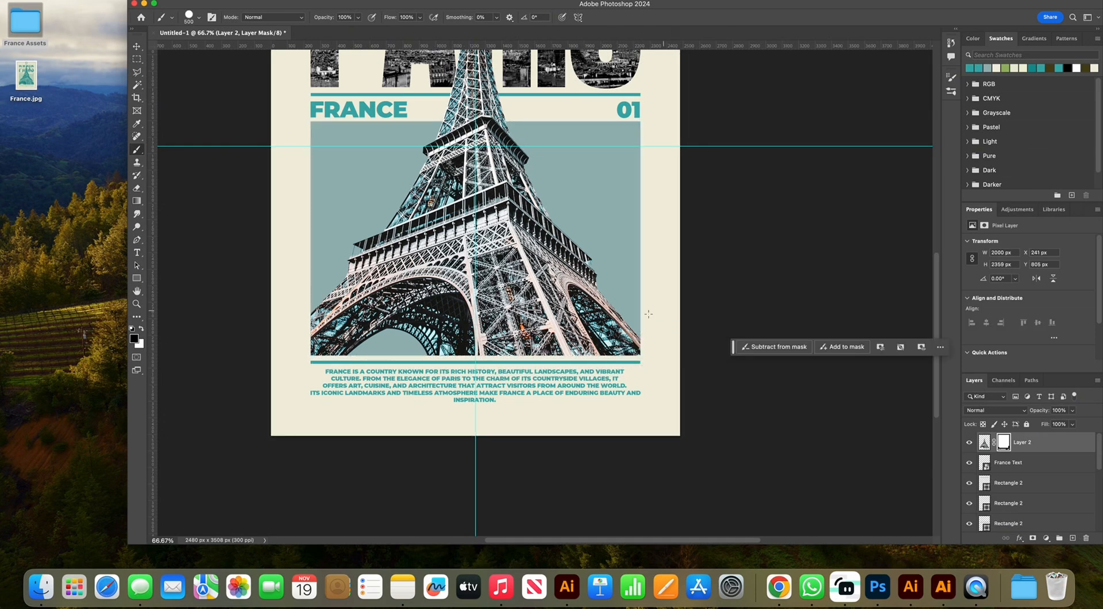
{"action": "key", "text": "v"}
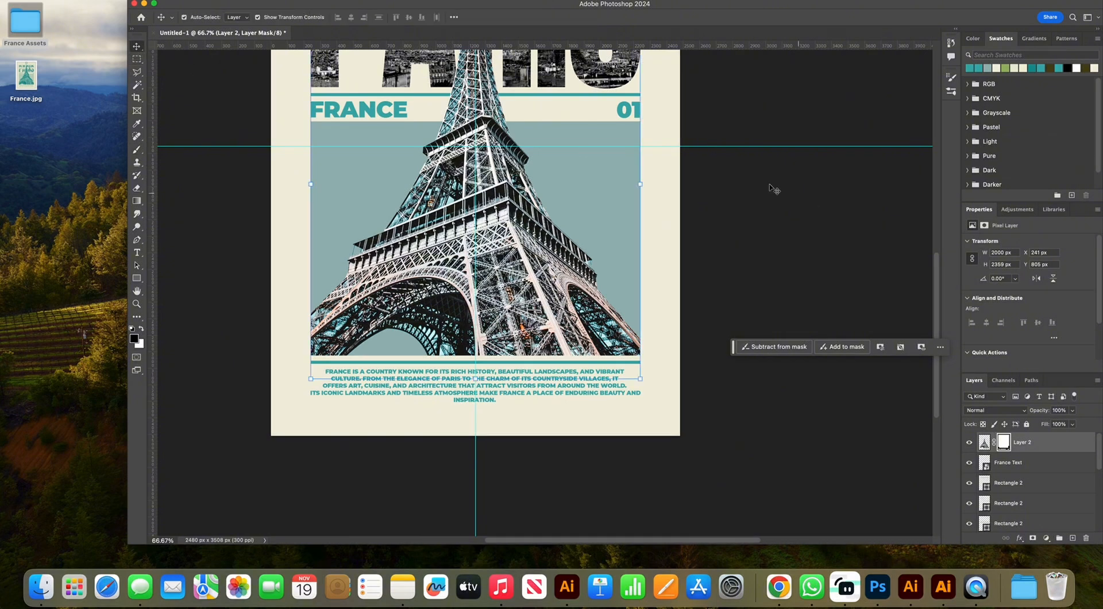
{"action": "left_click", "coordinate": [747, 196]}
{"action": "scroll", "coordinate": [749, 196], "scroll_direction": "up", "scroll_amount": 4}
{"action": "scroll", "coordinate": [749, 196], "scroll_direction": "up", "scroll_amount": 2}
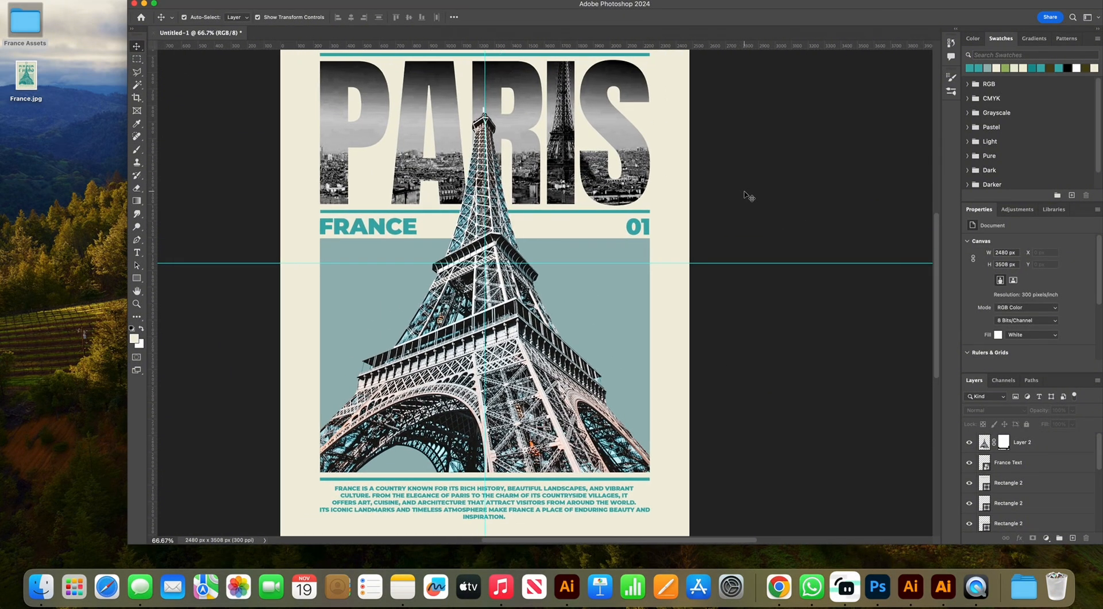
{"action": "key", "text": "super+minus"}
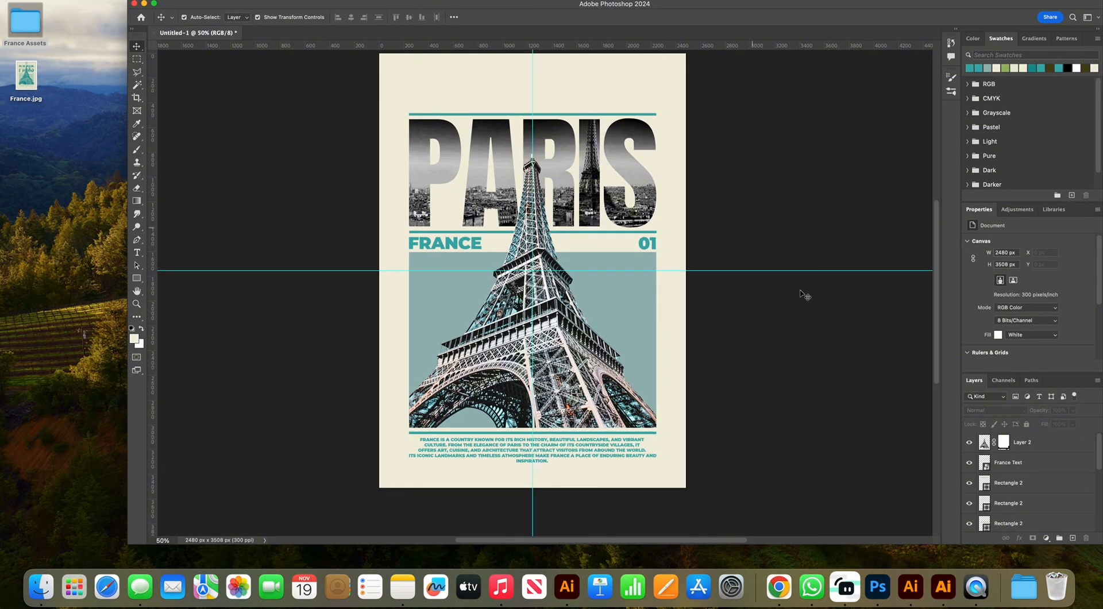
Set the tower layer's blend mode to Darken
{"action": "left_click", "coordinate": [1028, 444]}
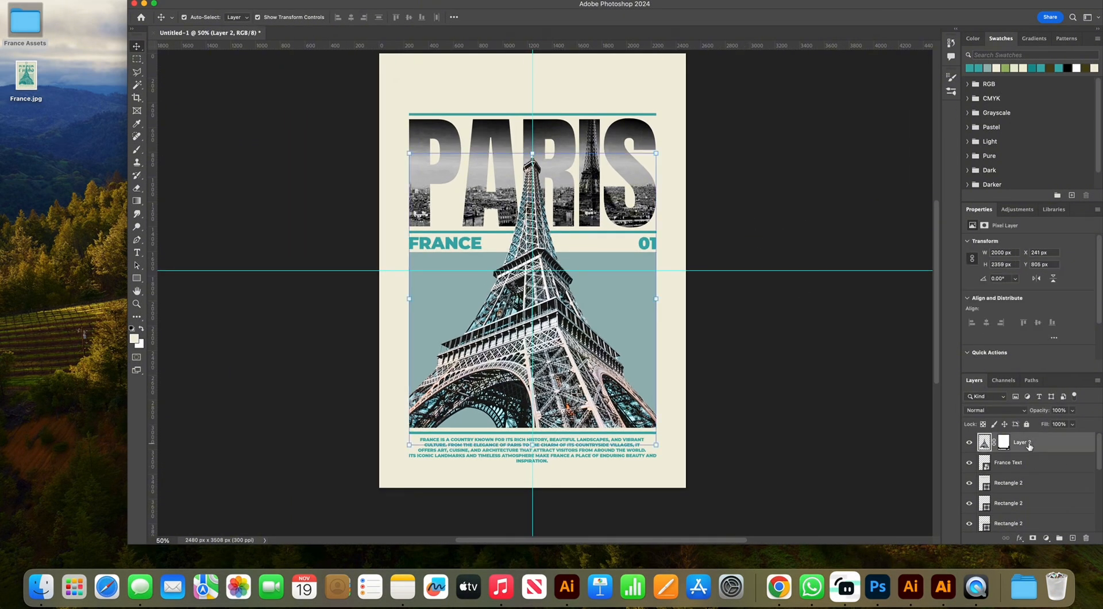
{"action": "left_click", "coordinate": [980, 411]}
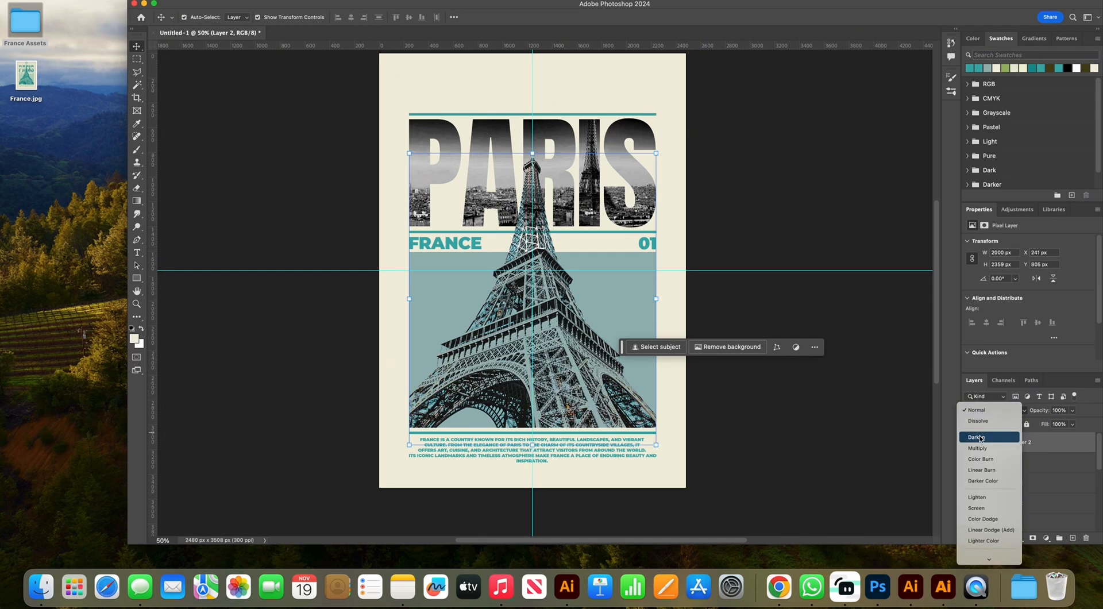
{"action": "left_click", "coordinate": [974, 438]}
Add a Solid Color fill layer above the tower with the colour #4D4413
{"action": "left_click", "coordinate": [1046, 539]}
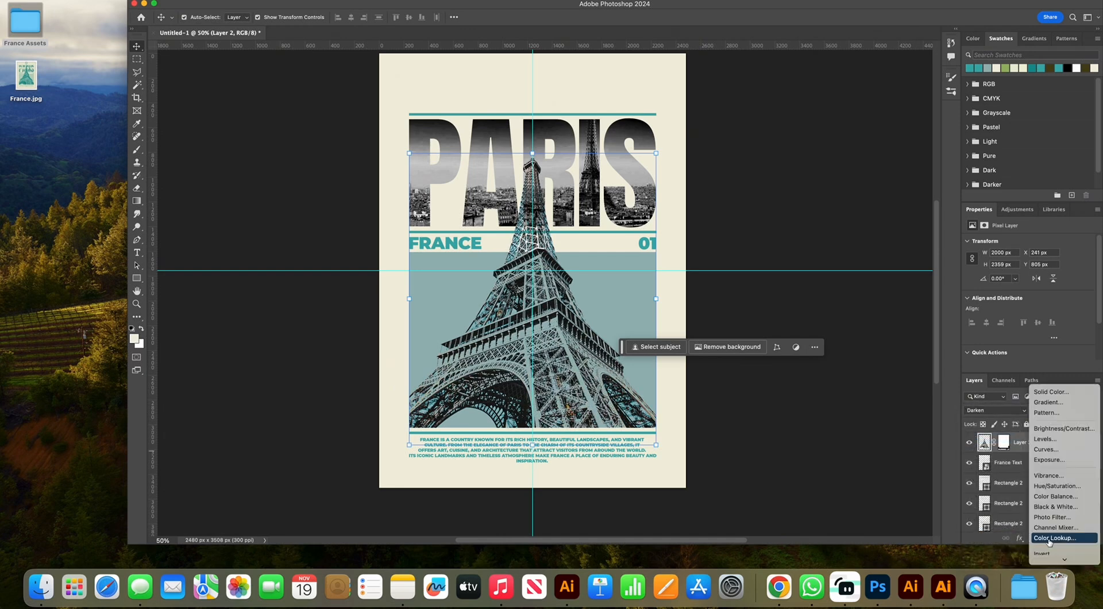
{"action": "left_click", "coordinate": [1059, 394]}
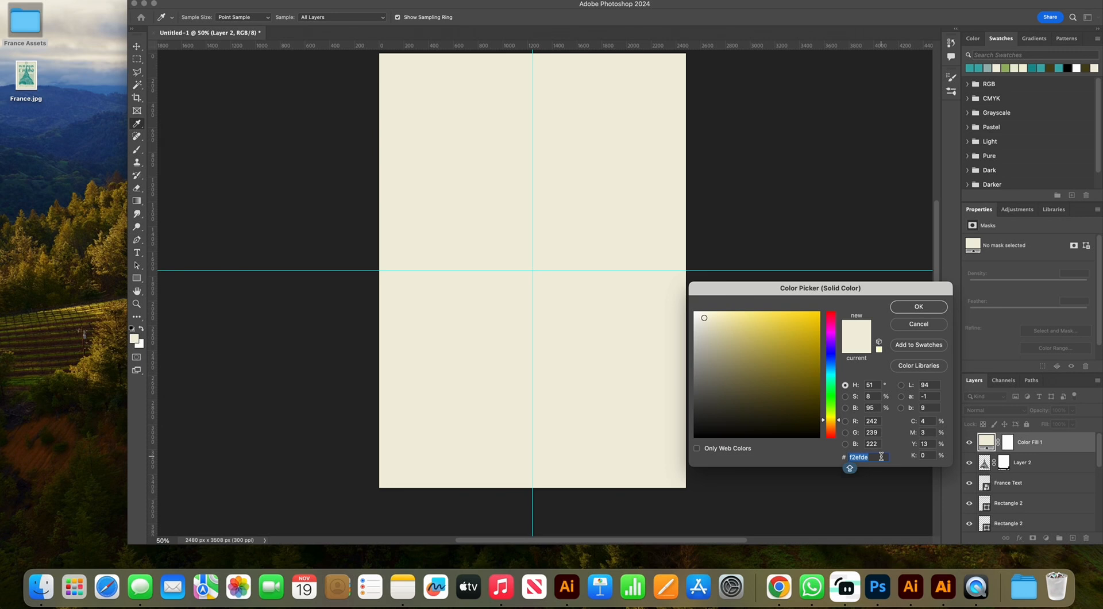
{"action": "type", "text": "4D"}
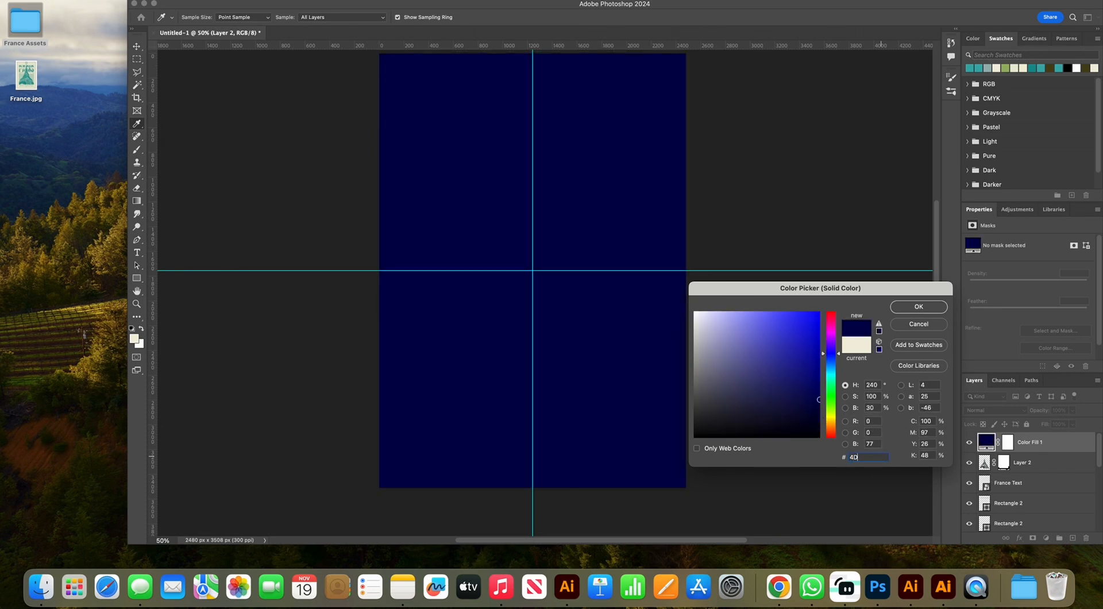
{"action": "type", "text": "44"}
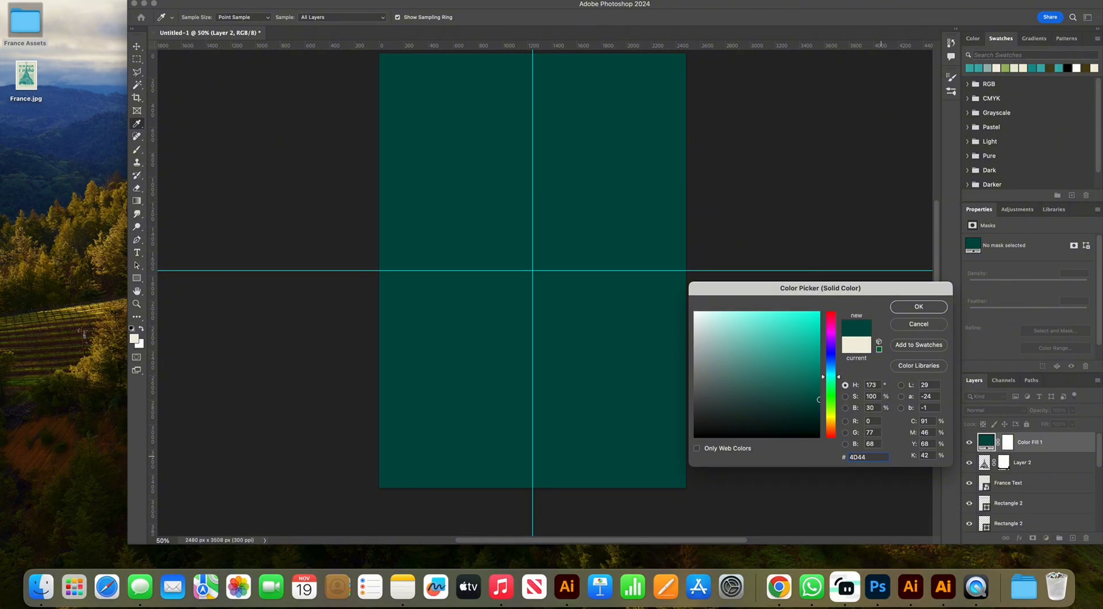
{"action": "type", "text": "13"}
{"action": "left_click", "coordinate": [925, 309]}
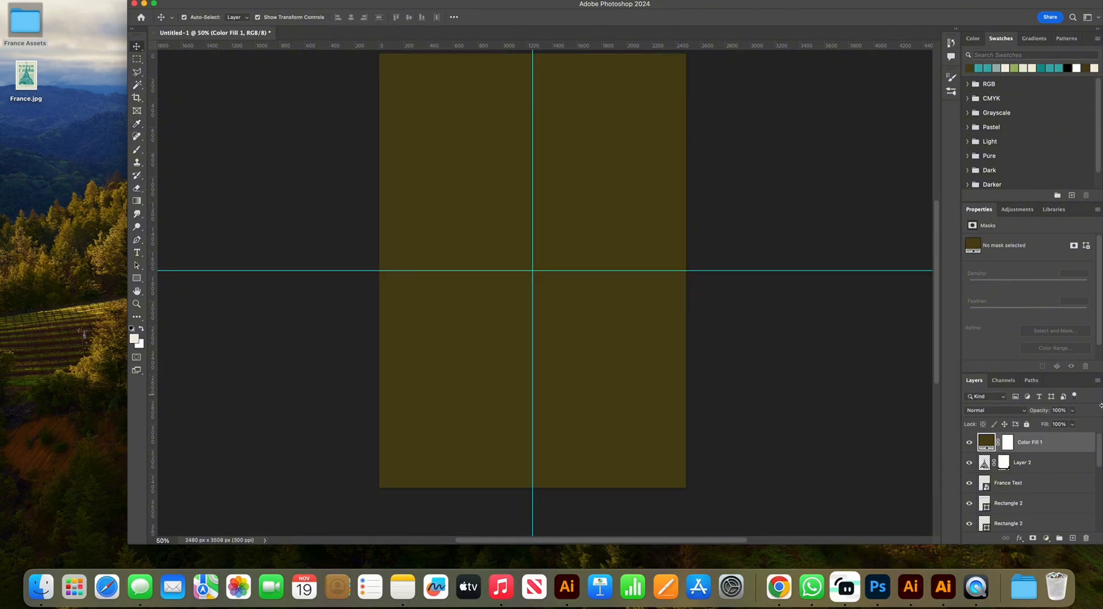
Clip the colour fill layer to the tower layer and set its blend mode to Difference
{"action": "left_click", "coordinate": [1097, 381]}
{"action": "left_click", "coordinate": [1014, 447]}
{"action": "left_click", "coordinate": [988, 412]}
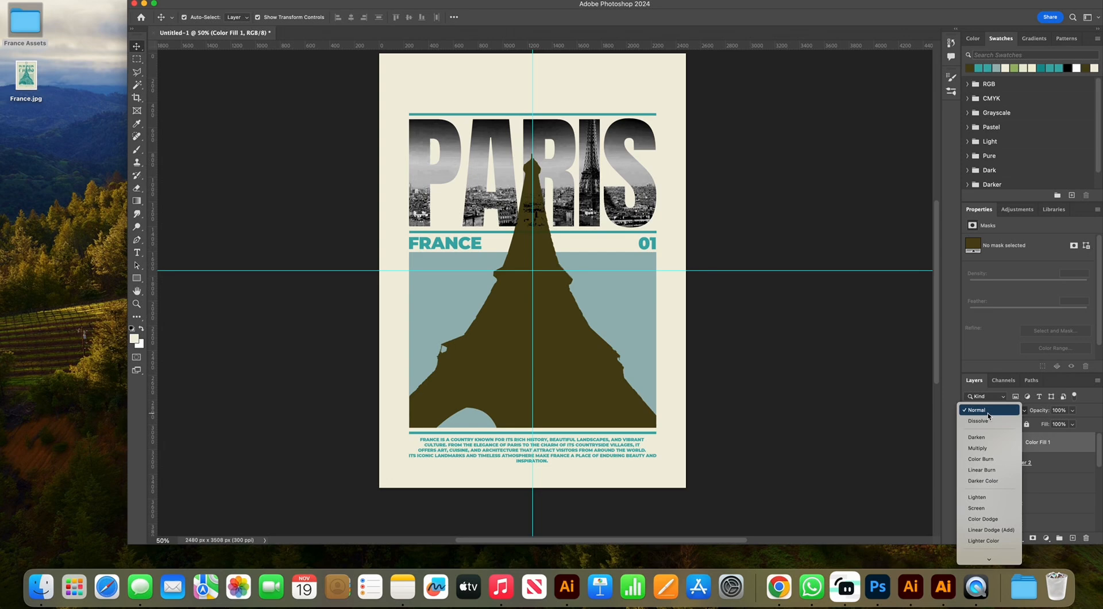
{"action": "left_click", "coordinate": [995, 481]}
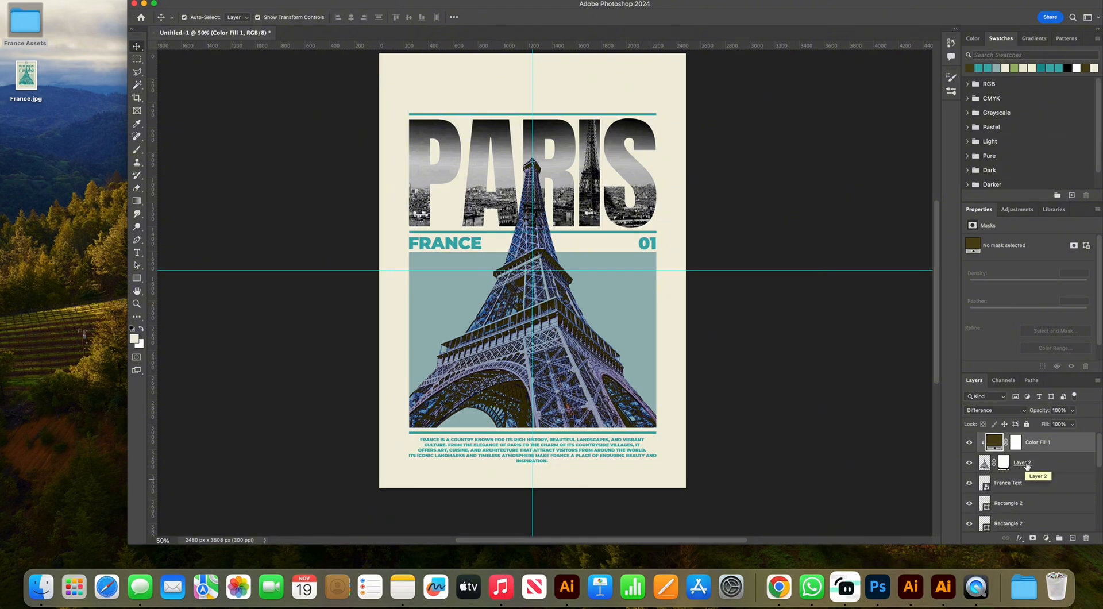
Duplicate the tower layer and place the copy above the colour fill layer
{"action": "left_click", "coordinate": [1045, 466]}
{"action": "left_click_drag", "start_coordinate": [1044, 467], "coordinate": [1073, 537]}
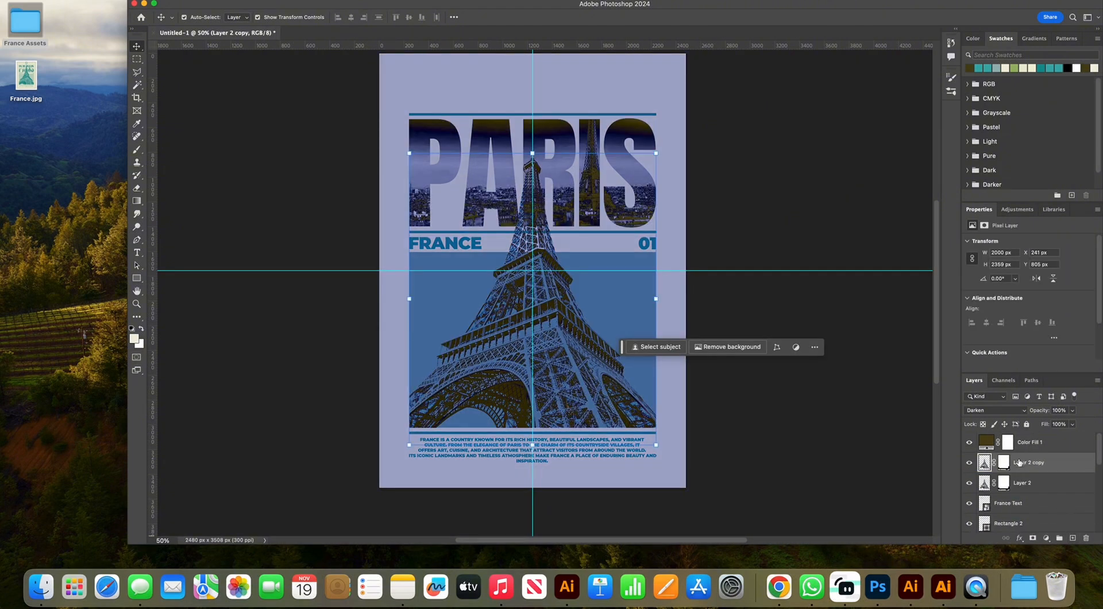
{"action": "left_click_drag", "start_coordinate": [1026, 464], "coordinate": [1025, 442]}
Clip the colour fill layer to the original tower layer again
{"action": "left_click", "coordinate": [1033, 468]}
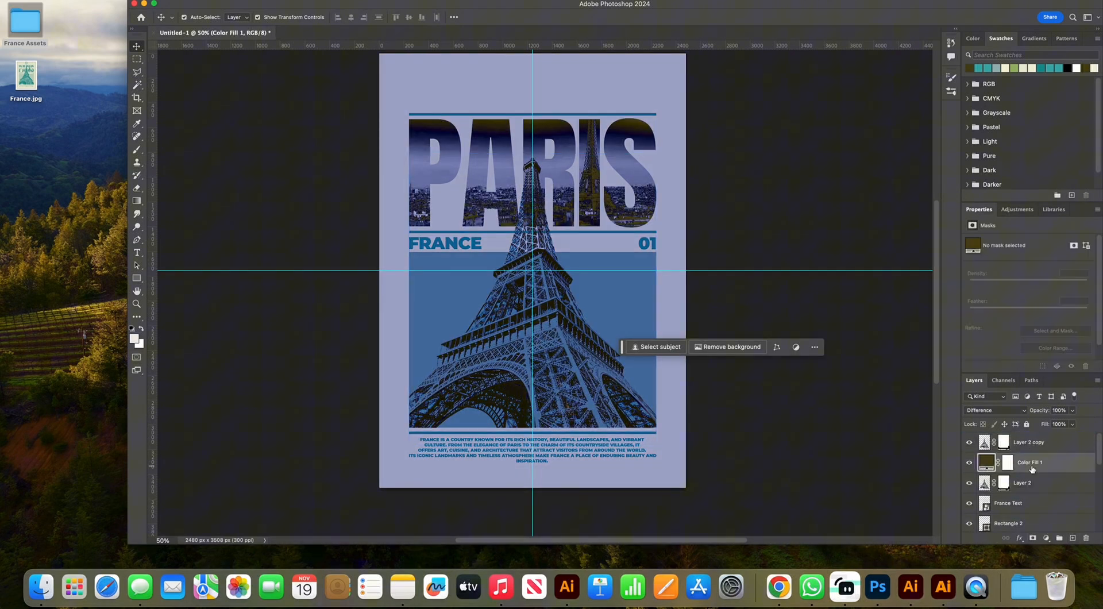
{"action": "left_click", "coordinate": [1098, 380]}
{"action": "left_click", "coordinate": [1023, 447]}
Add a Threshold adjustment at level 125 above the tower copy and clip it to that copy
{"action": "left_click", "coordinate": [984, 442]}
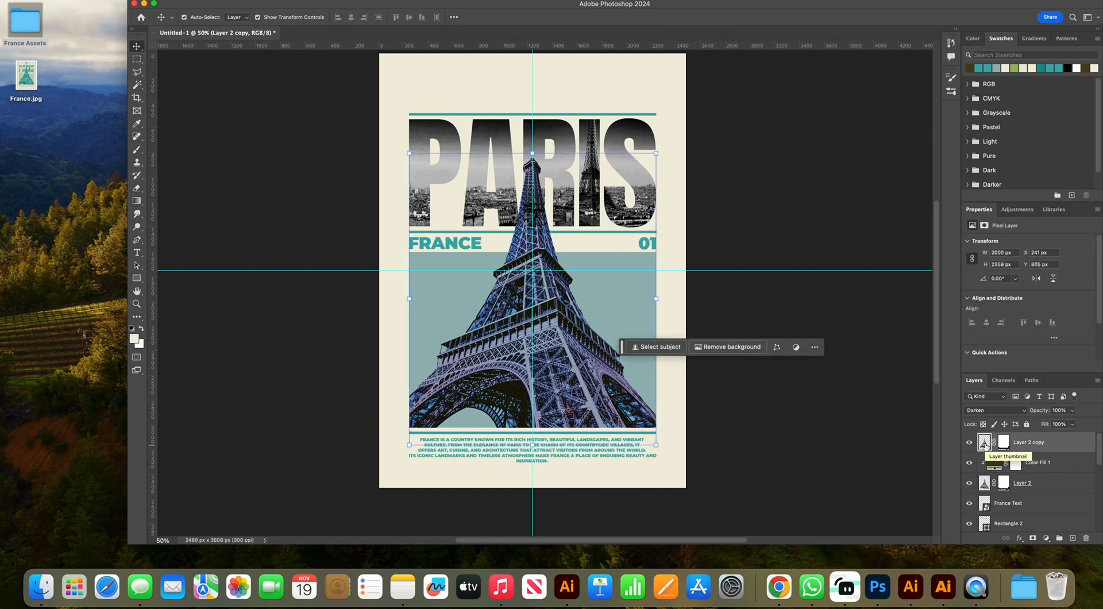
{"action": "left_click", "coordinate": [1046, 539]}
{"action": "scroll", "coordinate": [1049, 540], "scroll_direction": "down", "scroll_amount": 3}
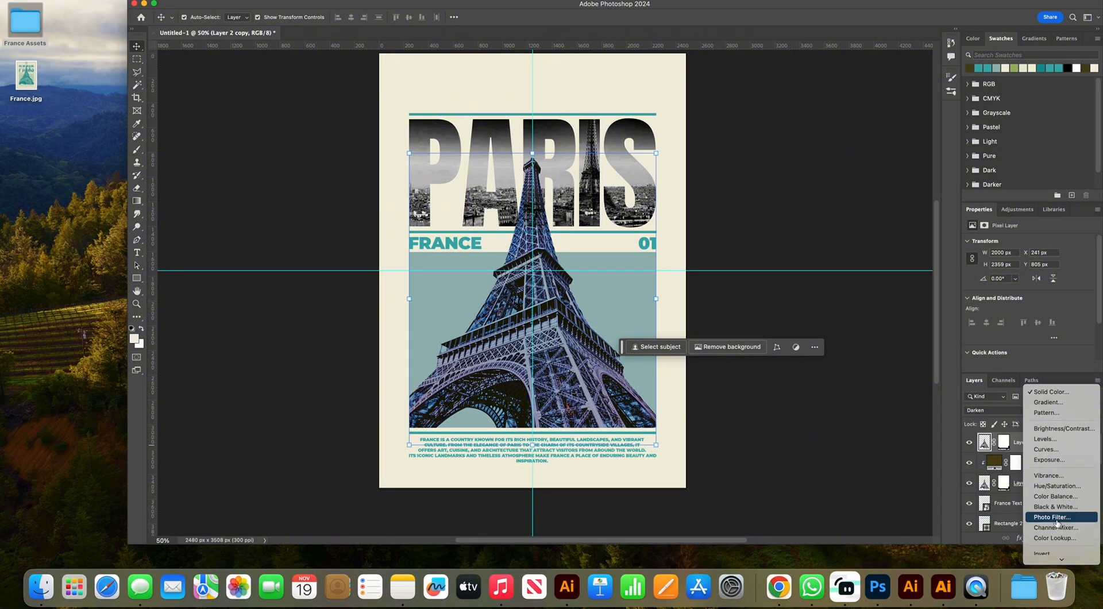
{"action": "left_click", "coordinate": [1059, 536]}
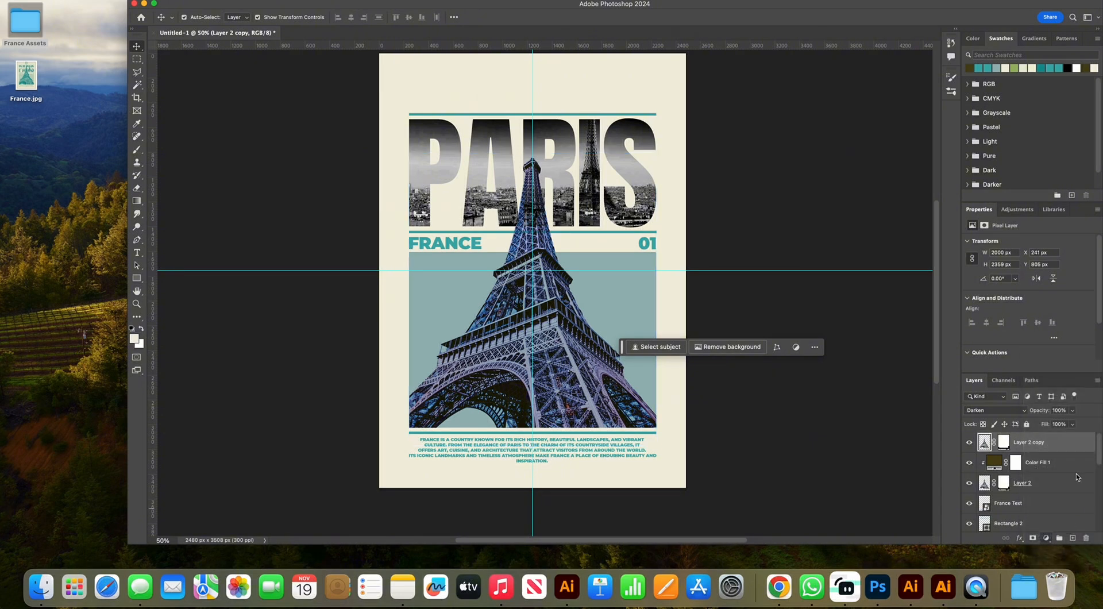
{"action": "left_click_drag", "start_coordinate": [1018, 308], "coordinate": [997, 308]}
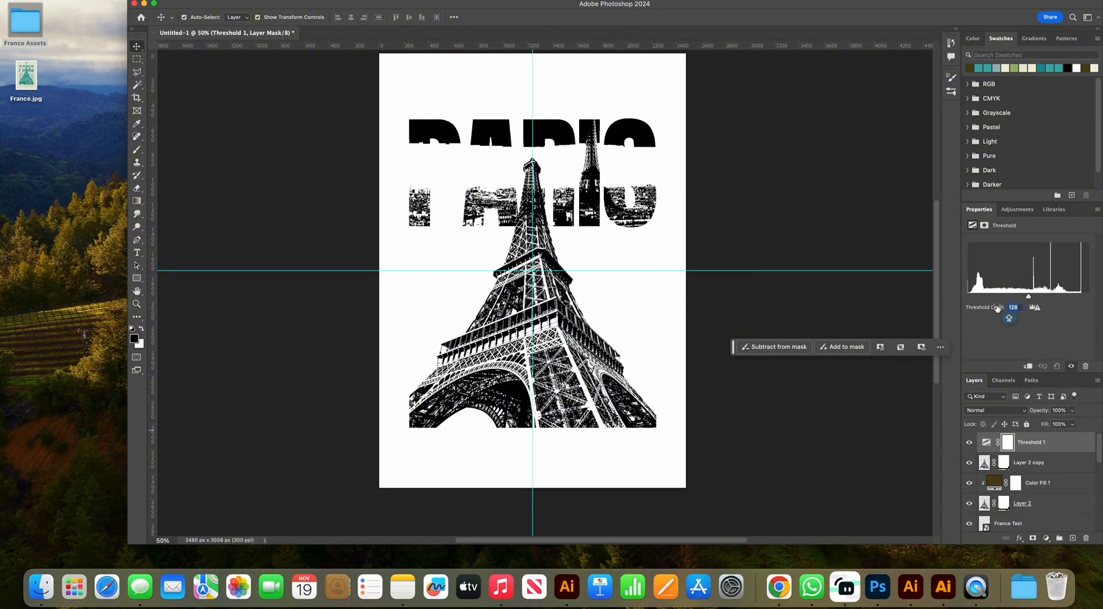
{"action": "type", "text": "125"}
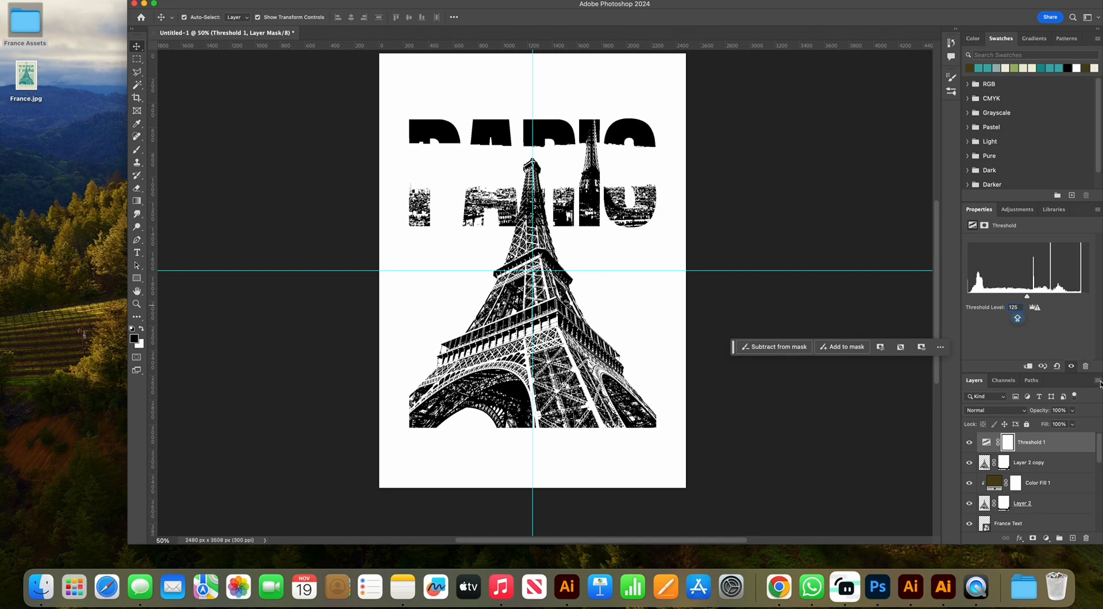
{"action": "left_click", "coordinate": [1028, 366]}
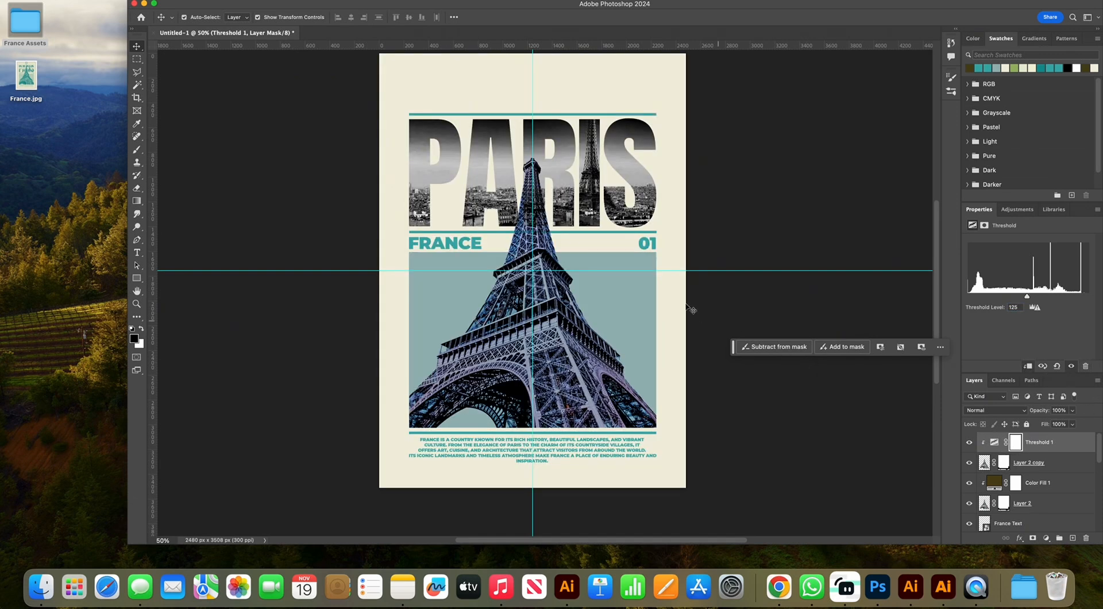
Create a new empty layer between the original tower layer and the France Text layer
{"action": "scroll", "coordinate": [707, 296], "scroll_direction": "down", "scroll_amount": 3}
{"action": "scroll", "coordinate": [707, 295], "scroll_direction": "right", "scroll_amount": 3}
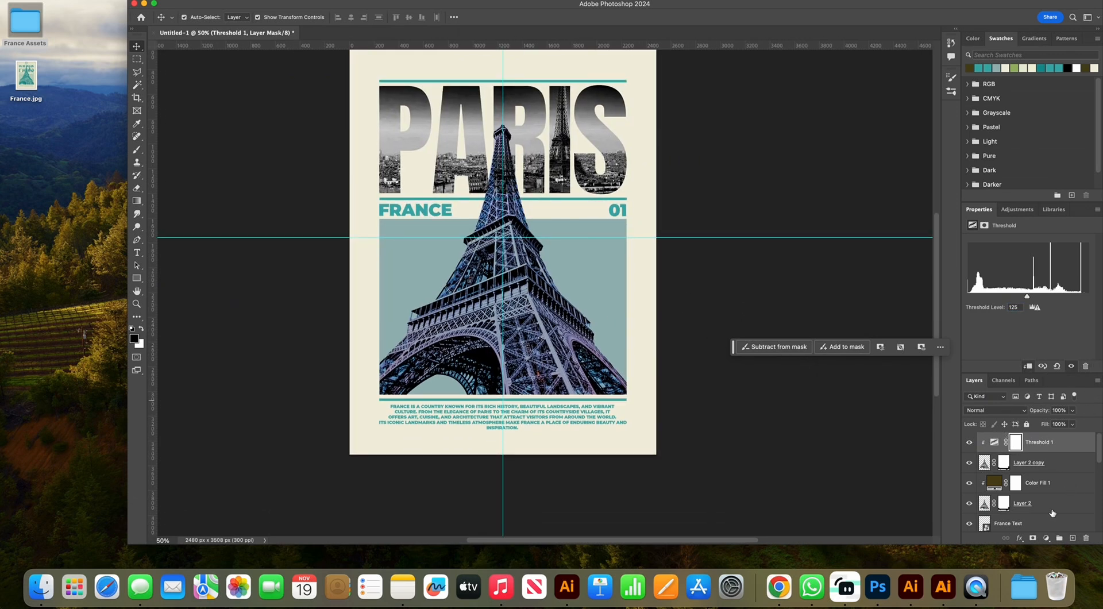
{"action": "scroll", "coordinate": [1053, 513], "scroll_direction": "down", "scroll_amount": 2}
{"action": "left_click", "coordinate": [1033, 487]}
{"action": "left_click", "coordinate": [1073, 539]}
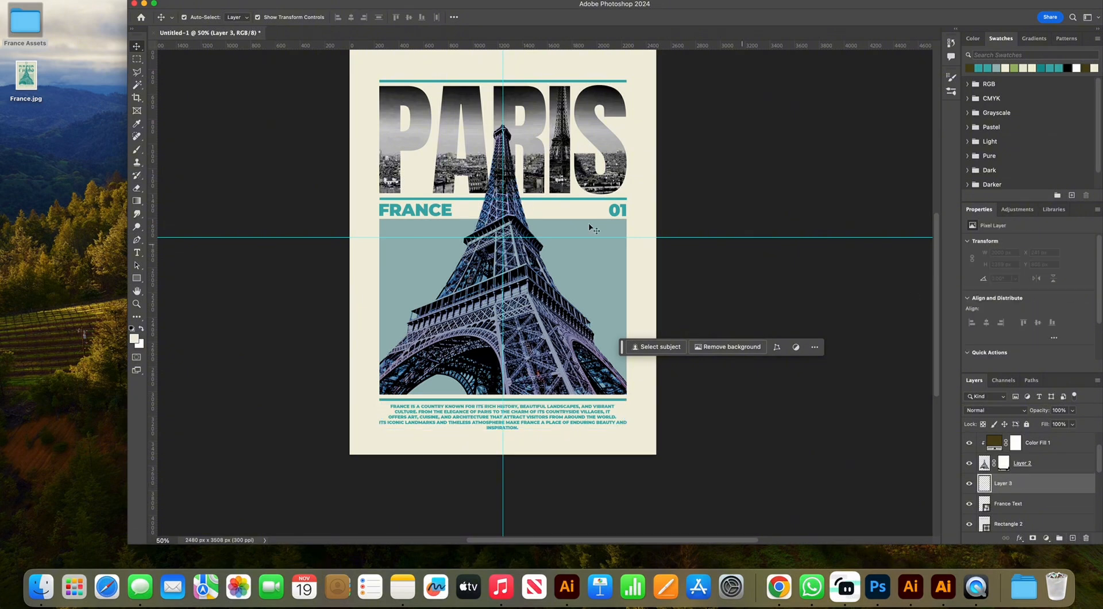
Outline the Eiffel Tower with a loose polygonal lasso selection that leaves a narrow margin around its silhouette
{"action": "left_click", "coordinate": [137, 71]}
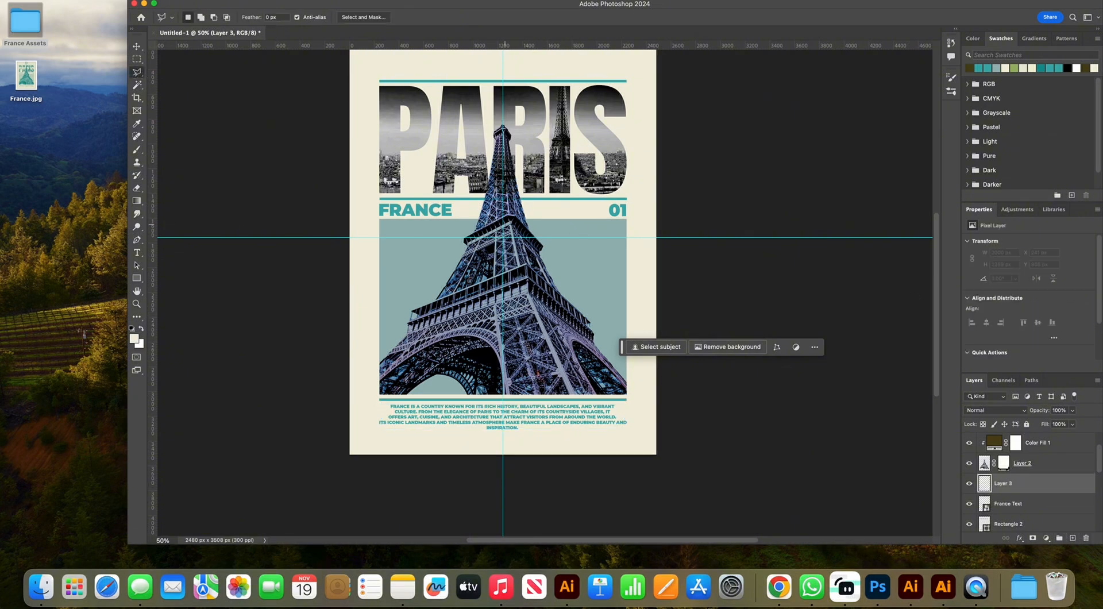
{"action": "mouse_move", "coordinate": [377, 363]}
{"action": "left_mouse_down"}
{"action": "mouse_move", "coordinate": [406, 334]}
{"action": "mouse_move", "coordinate": [407, 309]}
{"action": "mouse_move", "coordinate": [405, 324]}
{"action": "mouse_move", "coordinate": [460, 252]}
{"action": "mouse_move", "coordinate": [505, 118]}
{"action": "left_mouse_up"}
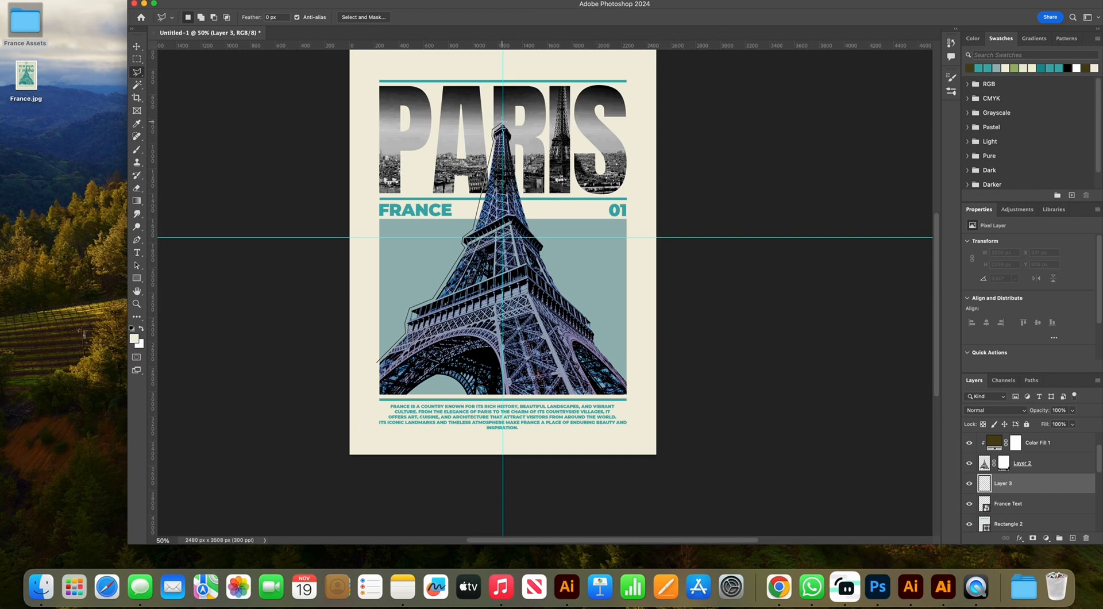
{"action": "mouse_move", "coordinate": [514, 133]}
{"action": "left_mouse_down"}
{"action": "mouse_move", "coordinate": [531, 228]}
{"action": "mouse_move", "coordinate": [553, 247]}
{"action": "mouse_move", "coordinate": [542, 254]}
{"action": "mouse_move", "coordinate": [561, 292]}
{"action": "mouse_move", "coordinate": [598, 320]}
{"action": "mouse_move", "coordinate": [599, 344]}
{"action": "mouse_move", "coordinate": [637, 384]}
{"action": "mouse_move", "coordinate": [632, 419]}
{"action": "mouse_move", "coordinate": [629, 378]}
{"action": "mouse_move", "coordinate": [450, 375]}
{"action": "mouse_move", "coordinate": [463, 379]}
{"action": "mouse_move", "coordinate": [440, 357]}
{"action": "mouse_move", "coordinate": [411, 377]}
{"action": "mouse_move", "coordinate": [365, 379]}
{"action": "mouse_move", "coordinate": [377, 343]}
{"action": "left_mouse_up"}
{"action": "scroll", "coordinate": [635, 393], "scroll_direction": "down", "scroll_amount": 1}
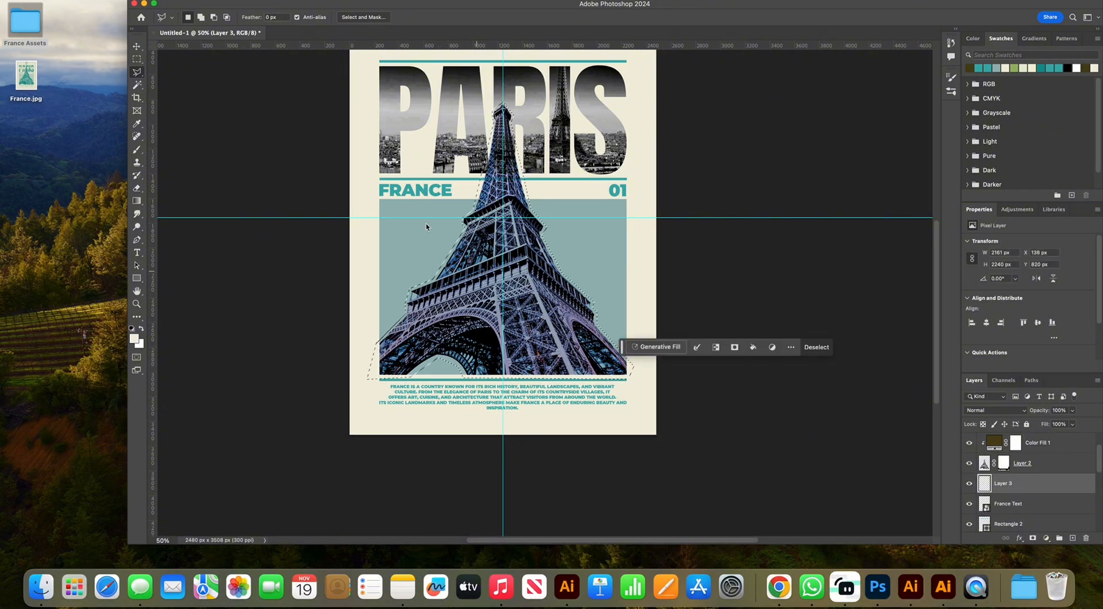
Paint a cream border around the tower inside the selection on the new layer with the Brush, and clear the selection
{"action": "left_click", "coordinate": [136, 149]}
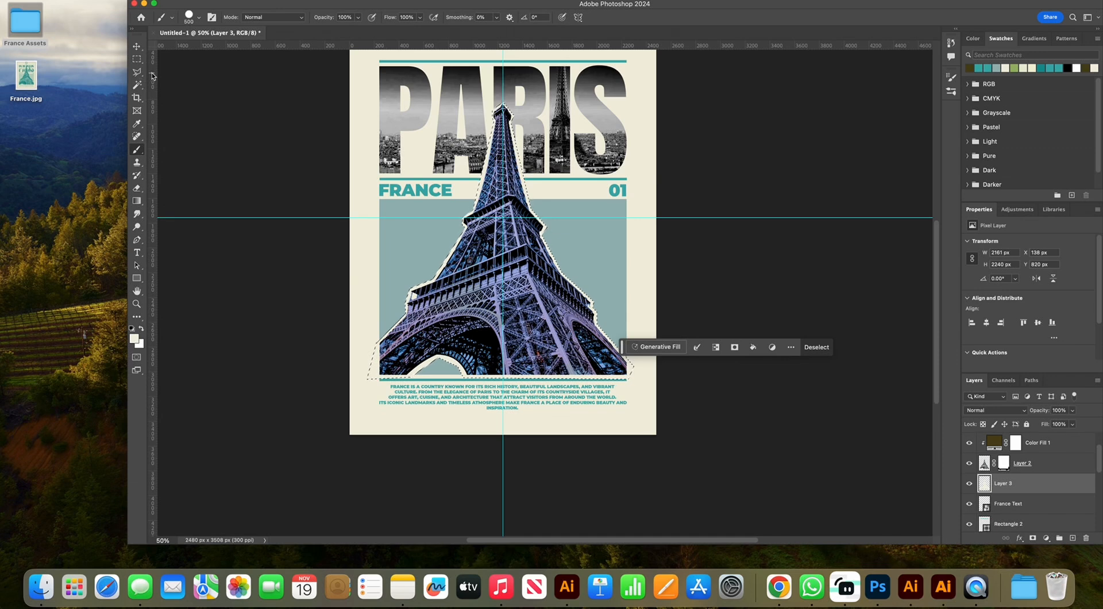
{"action": "key", "text": "ctrl+d"}
{"action": "key", "text": "v"}
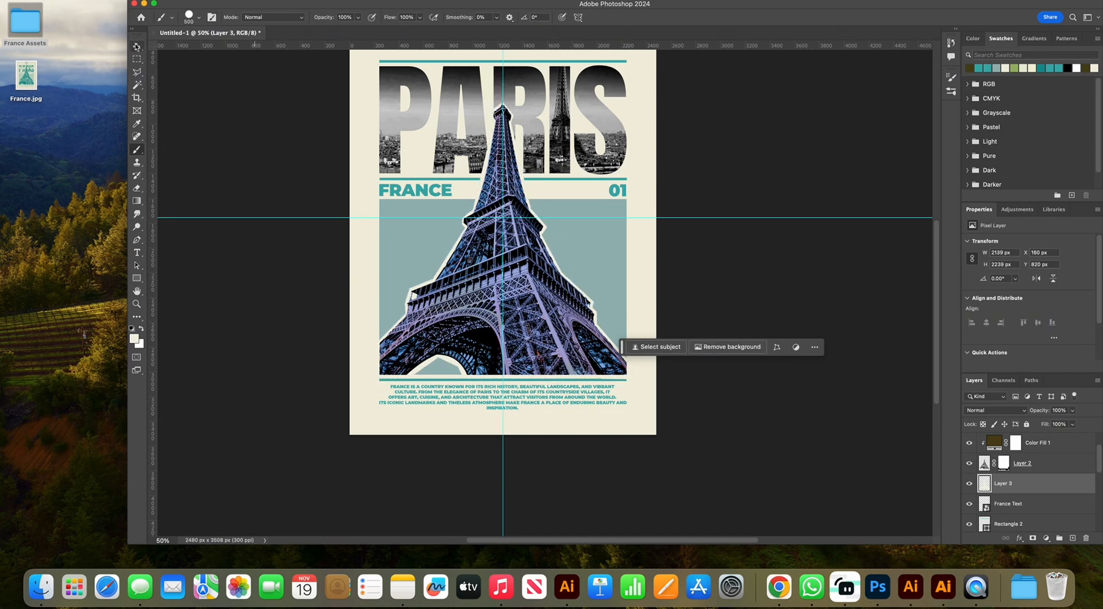
{"action": "left_click", "coordinate": [747, 156]}
{"action": "scroll", "coordinate": [744, 154], "scroll_direction": "up", "scroll_amount": 3}
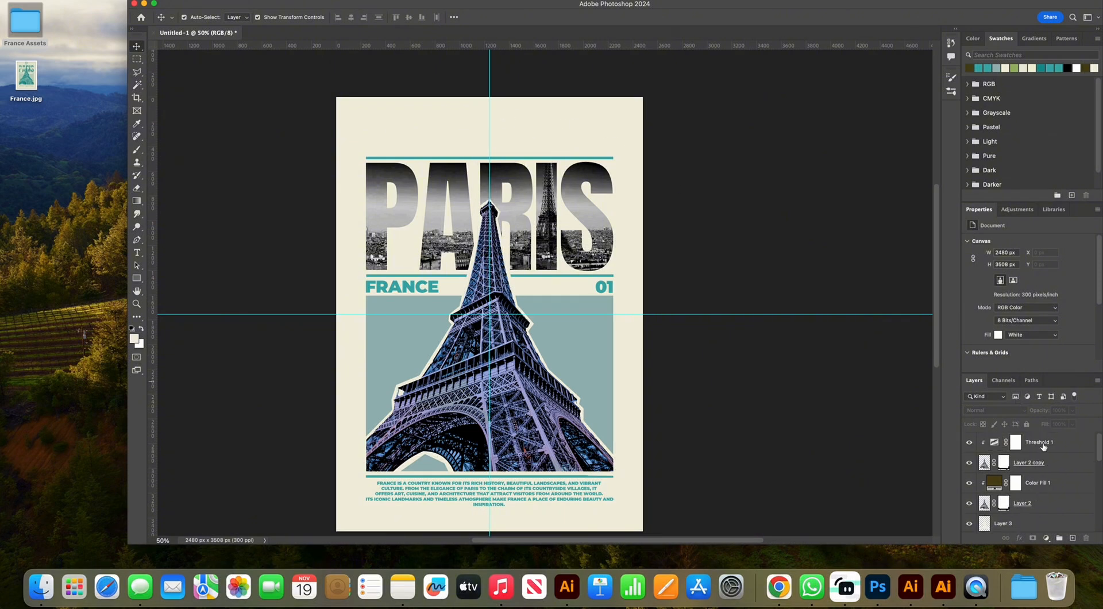
Draw a rectangle about 306 by 296 px near the poster's upper edge, on a layer above the Threshold adjustment
{"action": "left_click", "coordinate": [1044, 446]}
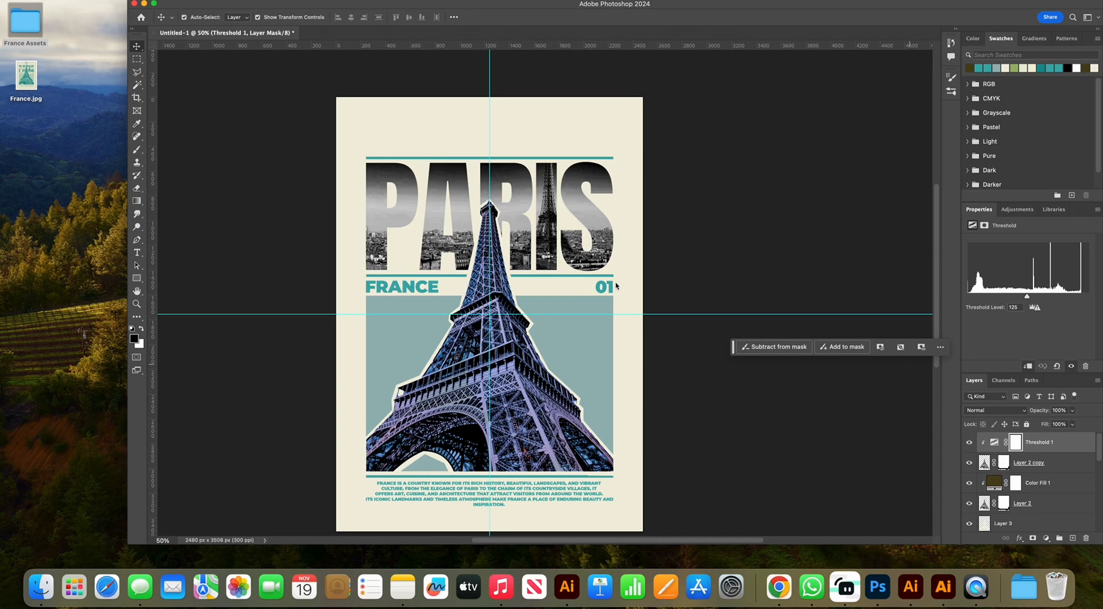
{"action": "left_click", "coordinate": [137, 278]}
{"action": "scroll", "coordinate": [540, 204], "scroll_direction": "up", "scroll_amount": 5}
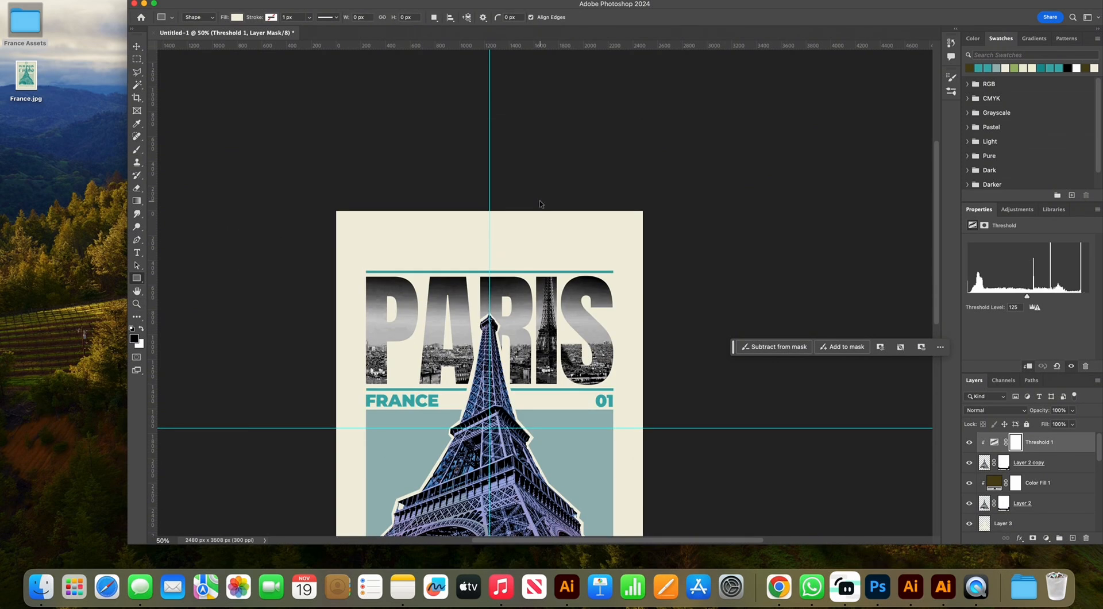
{"action": "scroll", "coordinate": [541, 203], "scroll_direction": "up", "scroll_amount": 4}
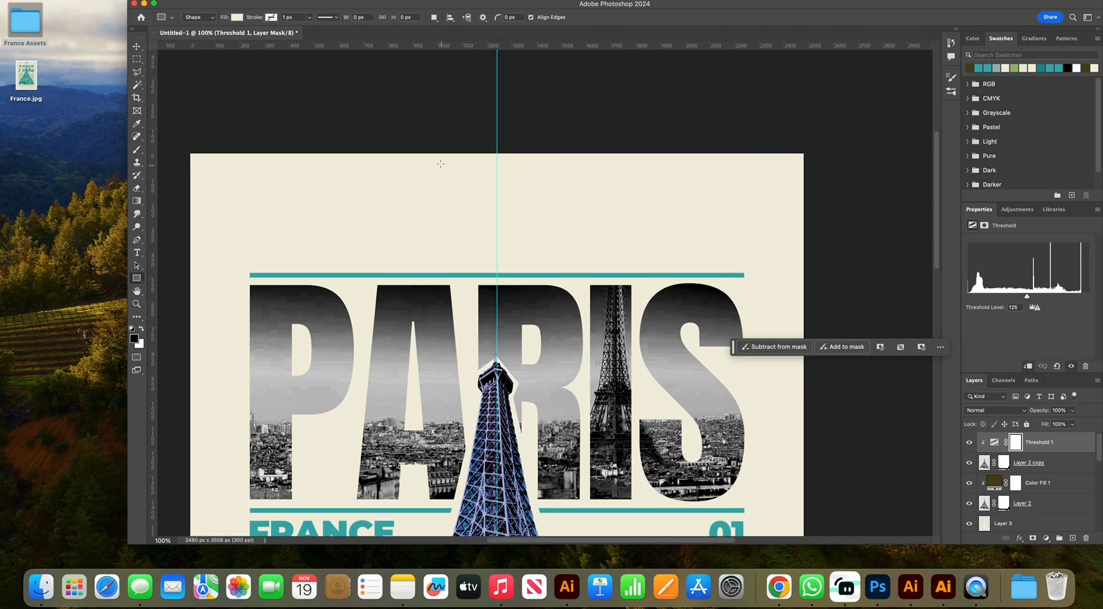
{"action": "left_click_drag", "start_coordinate": [440, 164], "coordinate": [515, 236]}
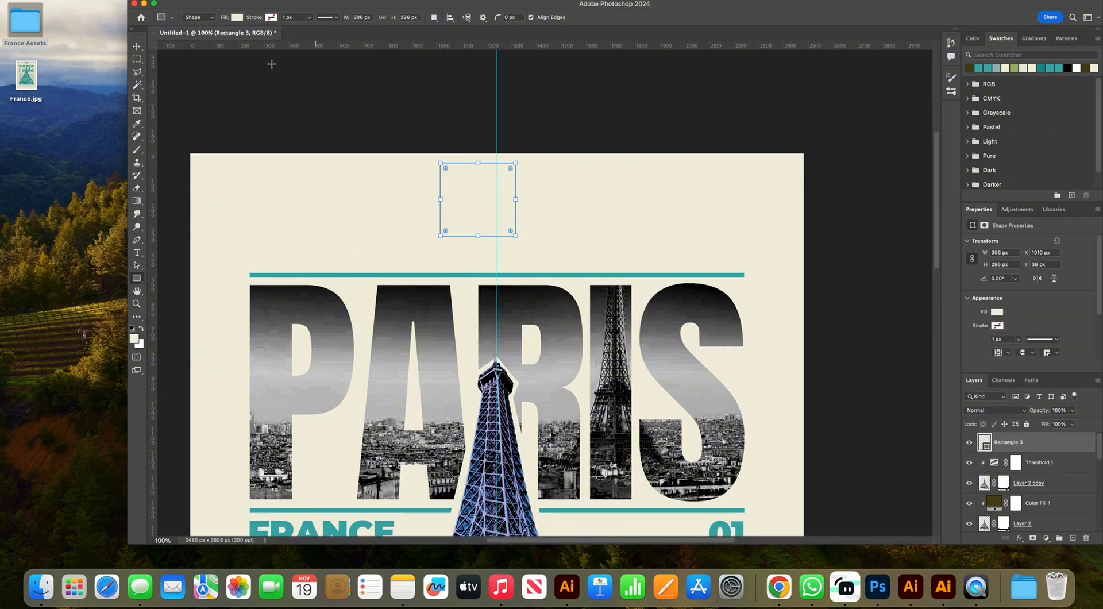
Fill the rectangle with teal #3cacac and move it up so it overhangs the poster's upper edge near the centre guide
{"action": "left_click", "coordinate": [137, 46]}
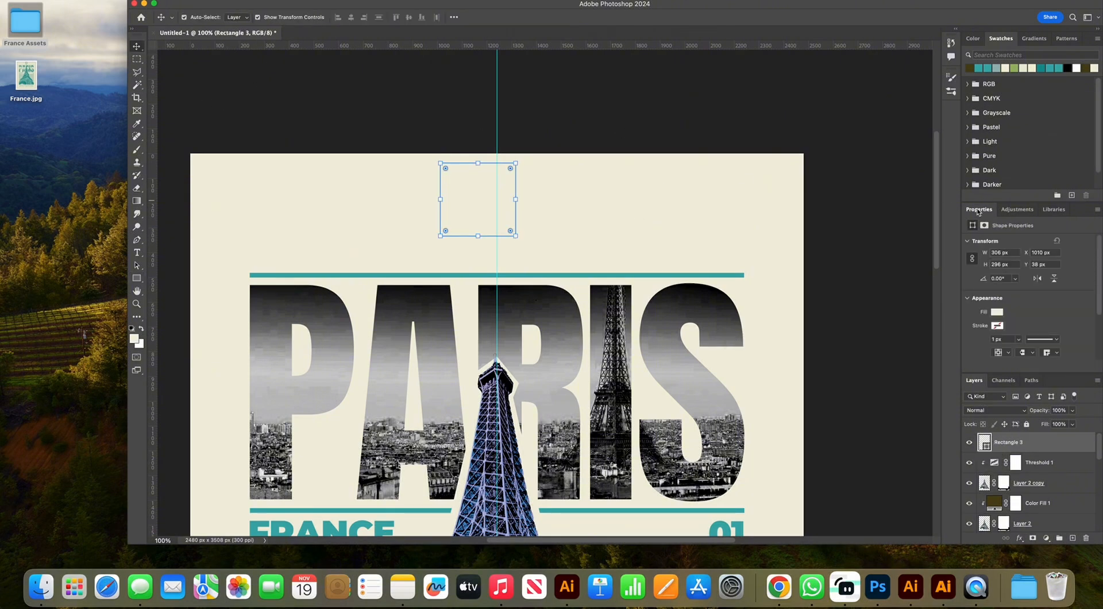
{"action": "left_click", "coordinate": [1000, 316]}
{"action": "left_click", "coordinate": [983, 364]}
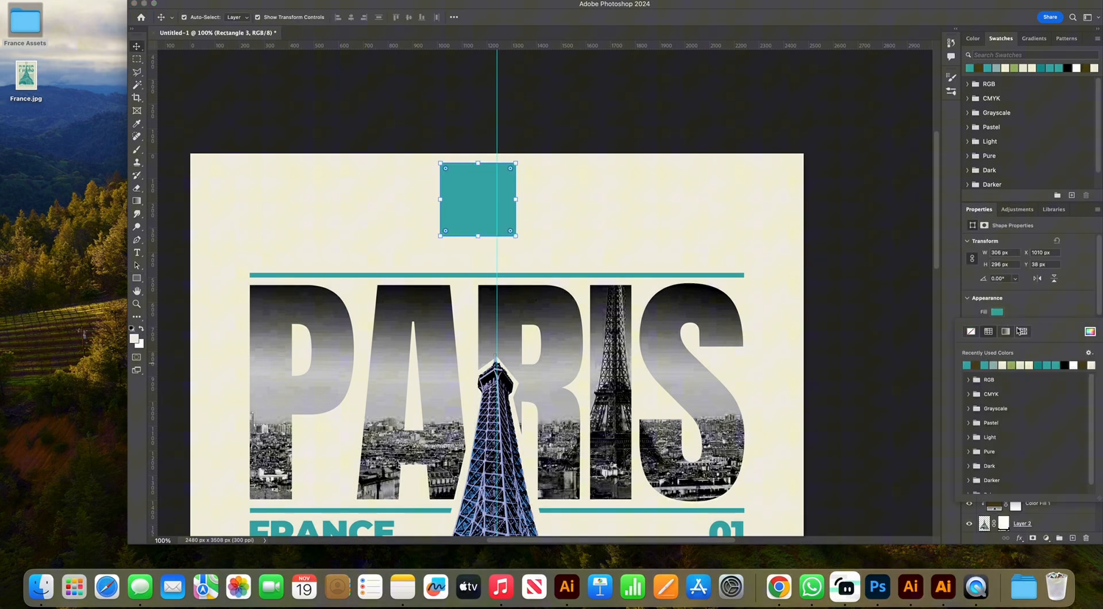
{"action": "left_click", "coordinate": [1091, 332]}
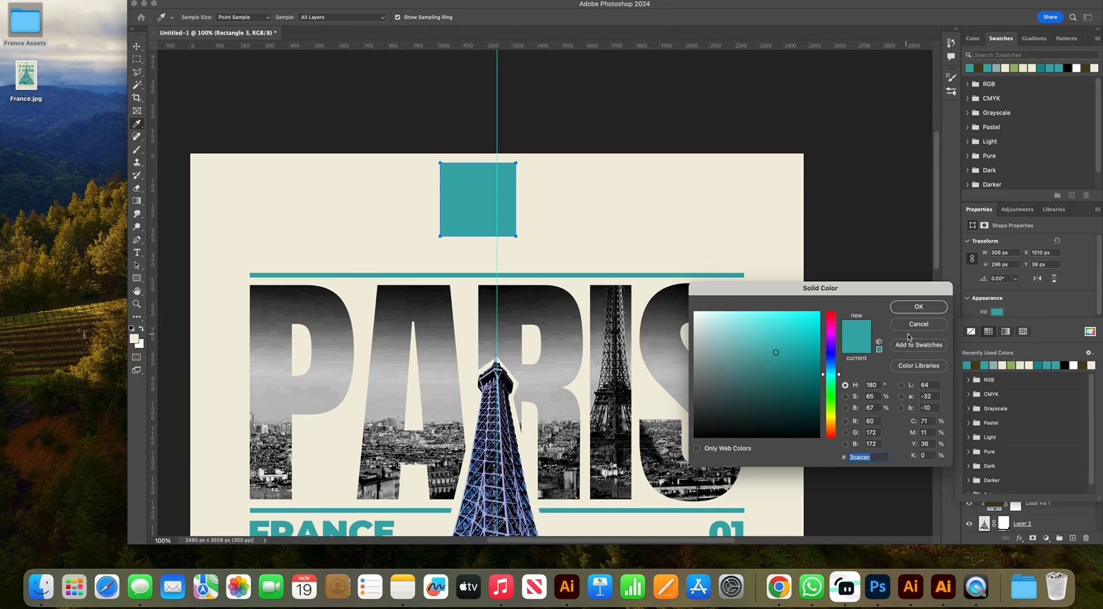
{"action": "left_click", "coordinate": [918, 307]}
{"action": "left_click_drag", "start_coordinate": [507, 208], "coordinate": [524, 187]}
{"action": "left_click", "coordinate": [379, 81]}
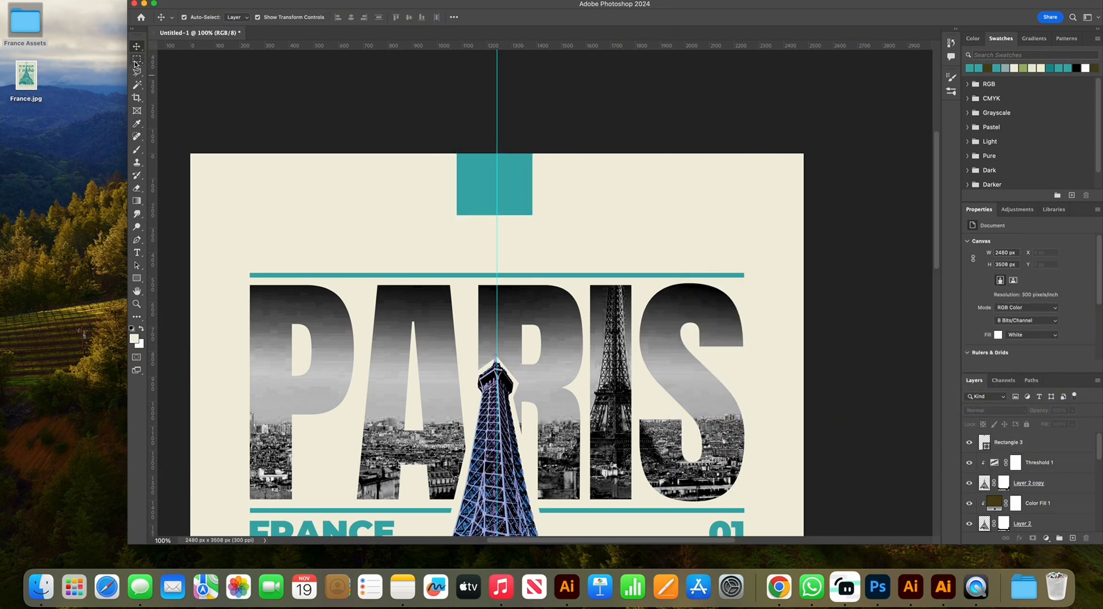
Draw a downward-pointing triangle about 437 by 139 px in the blank area above the PARIS lettering
{"action": "left_click", "coordinate": [137, 280]}
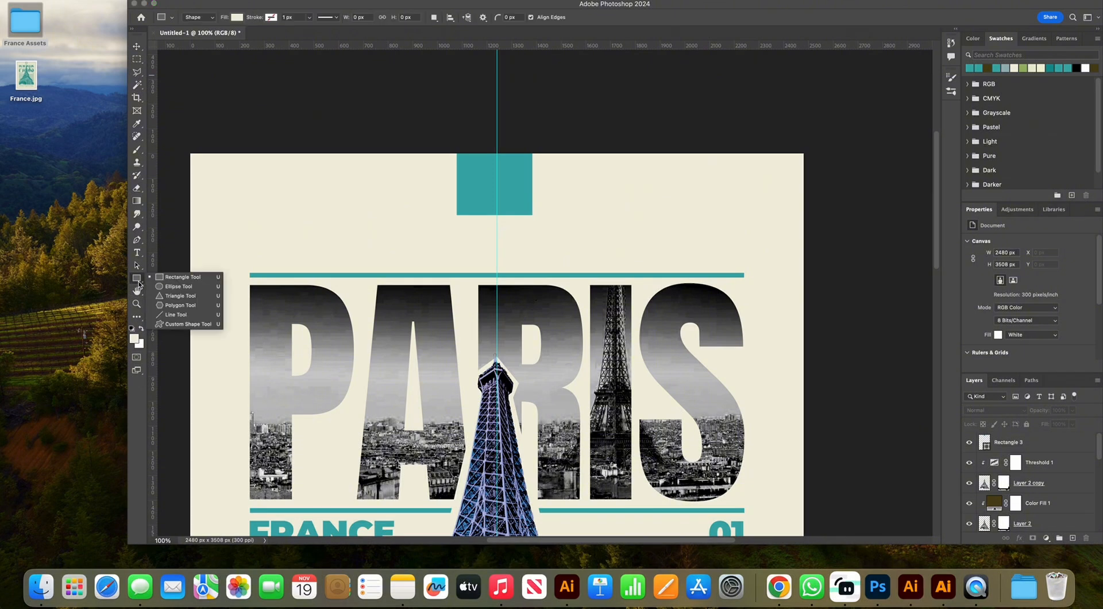
{"action": "left_click", "coordinate": [183, 296]}
{"action": "mouse_move", "coordinate": [290, 192]}
{"action": "left_mouse_down"}
{"action": "mouse_move", "coordinate": [398, 225]}
{"action": "mouse_move", "coordinate": [348, 135]}
{"action": "mouse_move", "coordinate": [293, 205]}
{"action": "left_mouse_up"}
{"action": "key", "text": "v"}
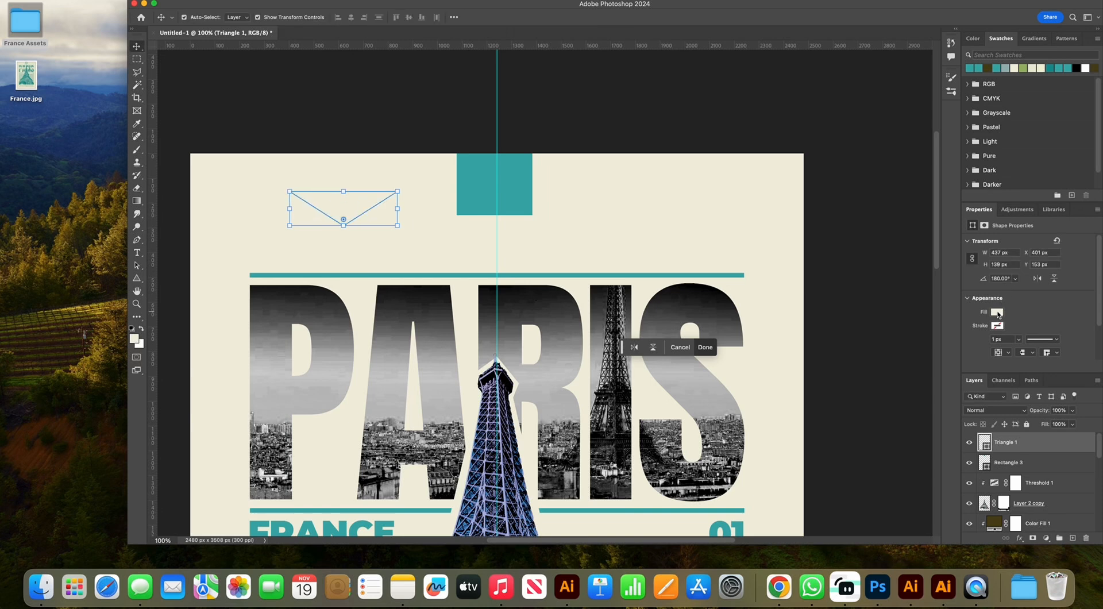
Fill the triangle with the recent teal and place it directly below the teal rectangle, centred on the vertical guide
{"action": "left_click", "coordinate": [998, 314]}
{"action": "left_click", "coordinate": [969, 361]}
{"action": "left_click_drag", "start_coordinate": [362, 205], "coordinate": [504, 231]}
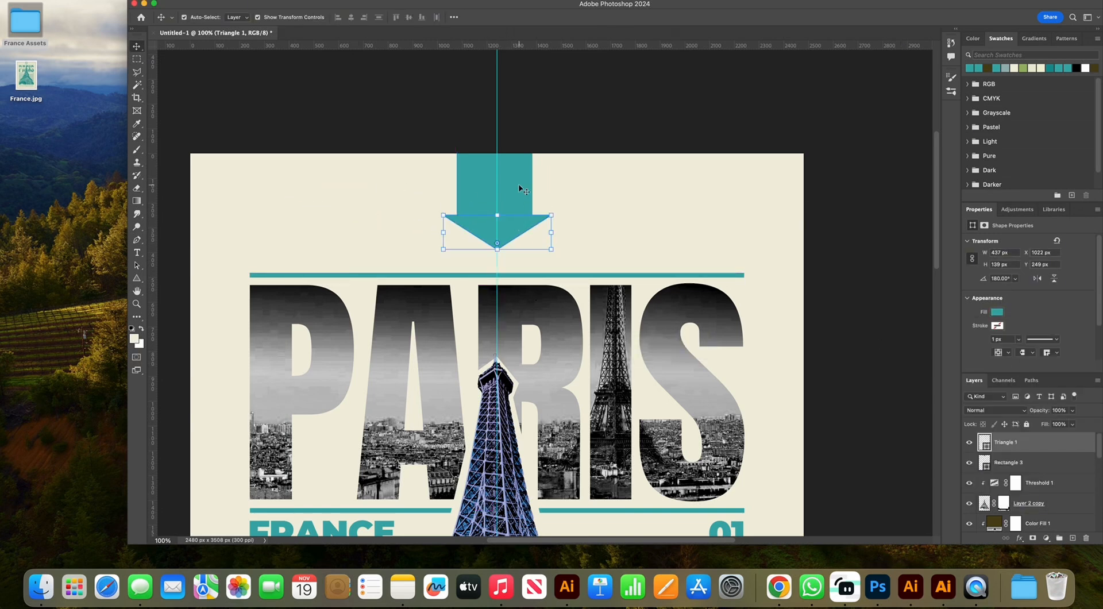
Centre the teal rectangle on the vertical guide and nudge it down against the triangle
{"action": "left_click", "coordinate": [516, 188]}
{"action": "left_click_drag", "start_coordinate": [515, 189], "coordinate": [517, 189]}
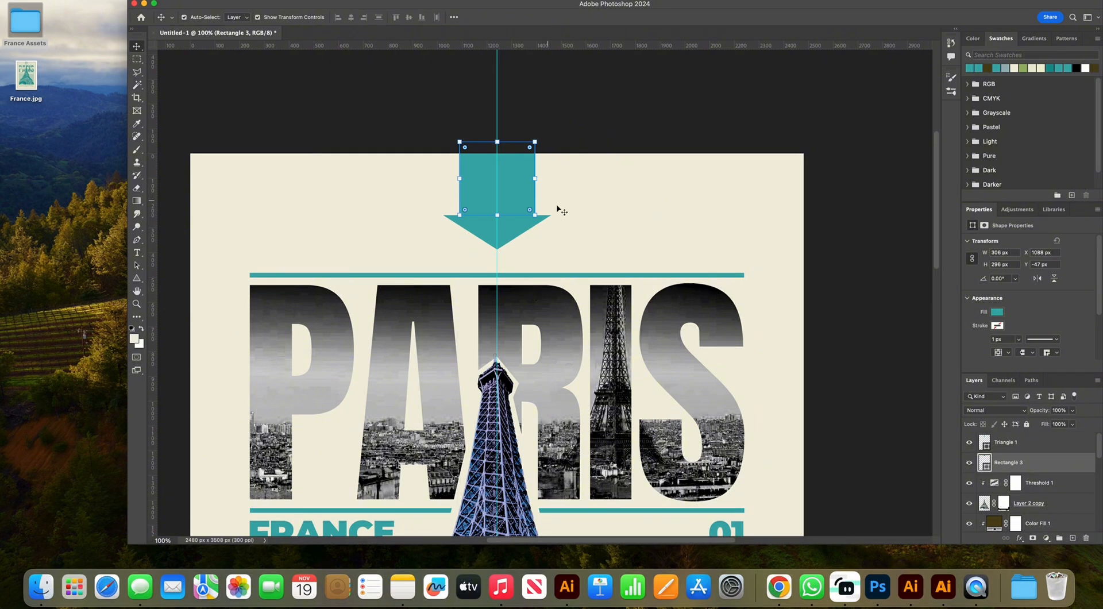
{"action": "key", "text": "Left"}
{"action": "key", "text": "Down"}
{"action": "key", "text": "Down"}
{"action": "key", "text": "Down"}
Narrow the triangle from both sides to the rectangle's width so the two shapes form a pennant
{"action": "left_click", "coordinate": [509, 234]}
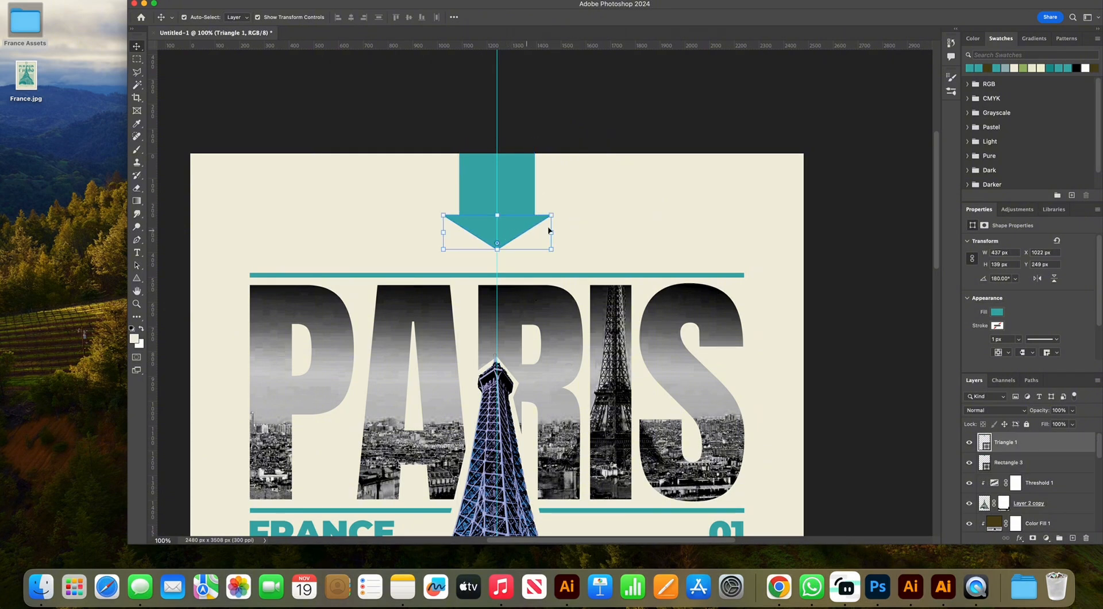
{"action": "left_click_drag", "start_coordinate": [553, 231], "coordinate": [535, 231]}
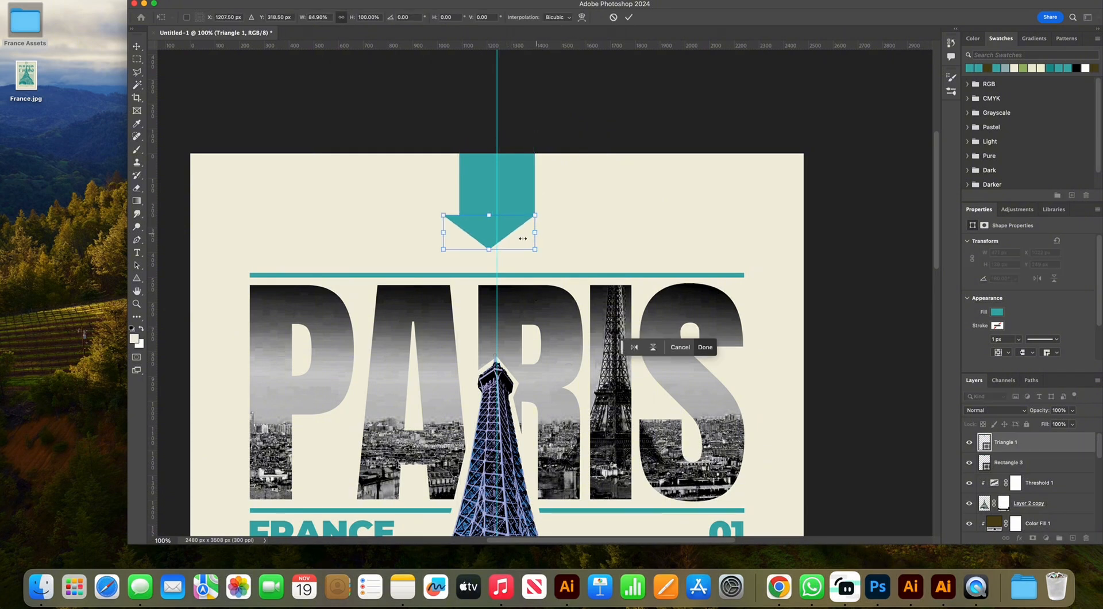
{"action": "left_click_drag", "start_coordinate": [443, 233], "coordinate": [460, 232]}
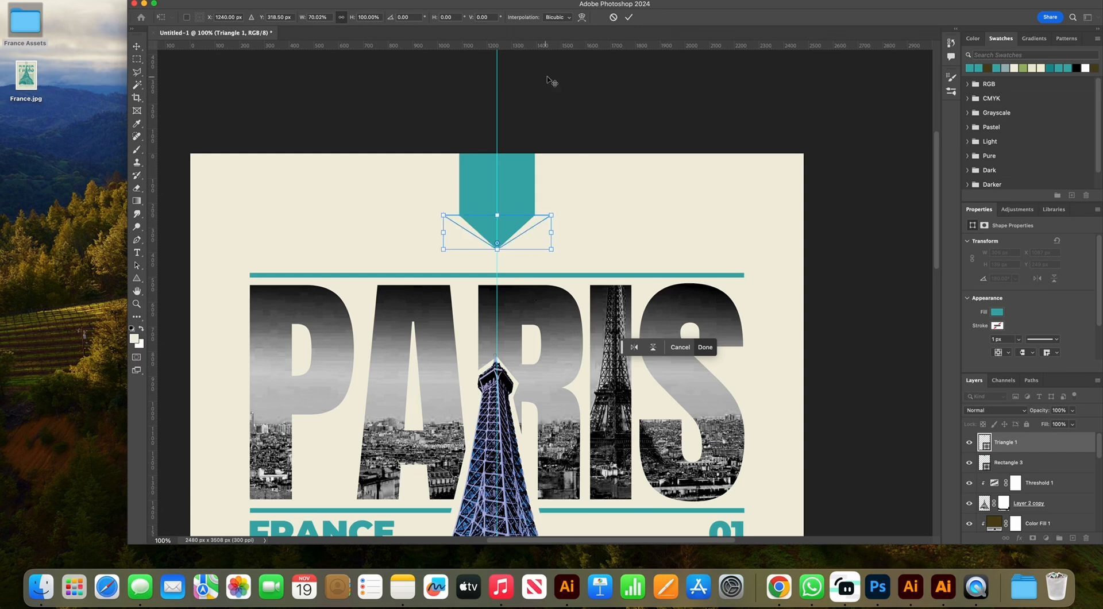
{"action": "key", "text": "Return"}
Select the rectangle and triangle together, scale the pennant up slightly, and deselect it
{"action": "left_click", "coordinate": [513, 226]}
{"action": "left_click", "coordinate": [512, 181], "text": "shift"}
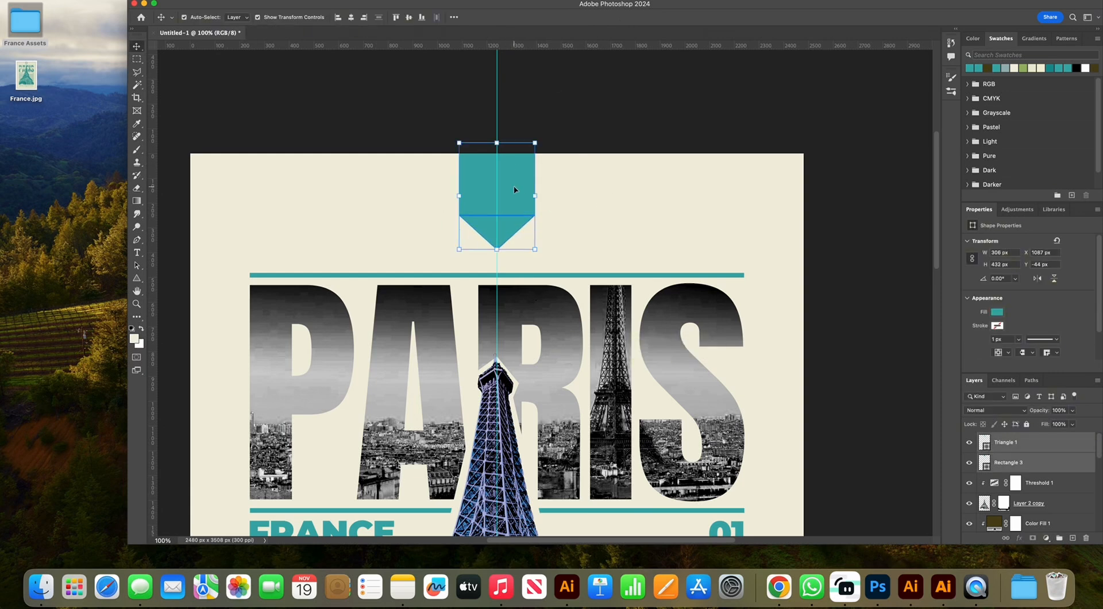
{"action": "left_click_drag", "start_coordinate": [514, 197], "coordinate": [514, 196]}
{"action": "left_click_drag", "start_coordinate": [497, 250], "coordinate": [496, 257]}
{"action": "left_click", "coordinate": [623, 101]}
{"action": "scroll", "coordinate": [685, 148], "scroll_direction": "down", "scroll_amount": 3}
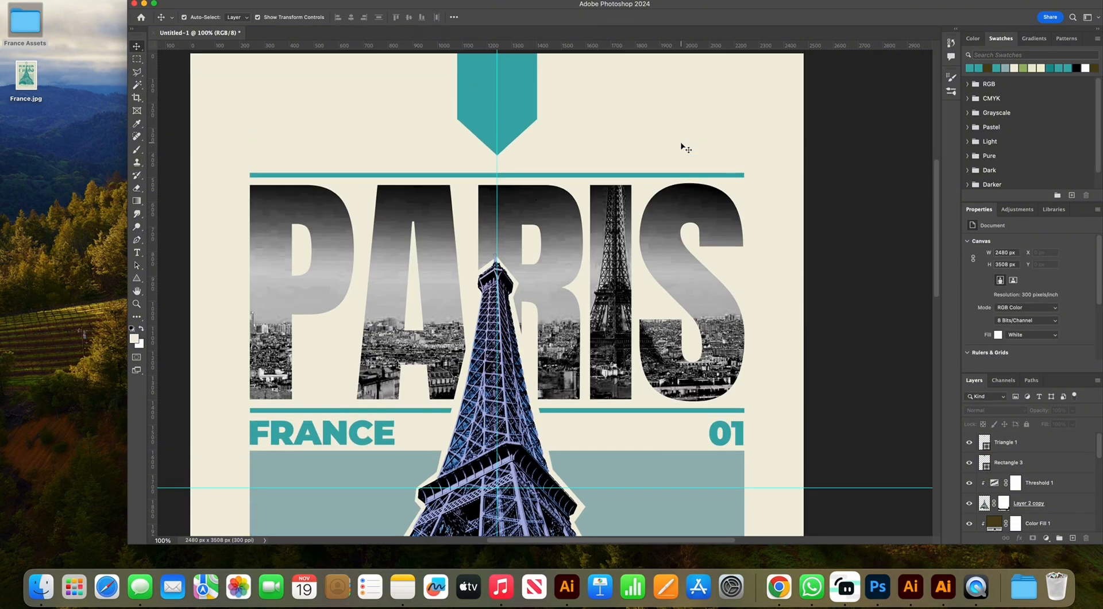
Place France Vector.png from the France Assets folder on the teal pennant, scaled to about 253 px wide
{"action": "double_click", "coordinate": [30, 24]}
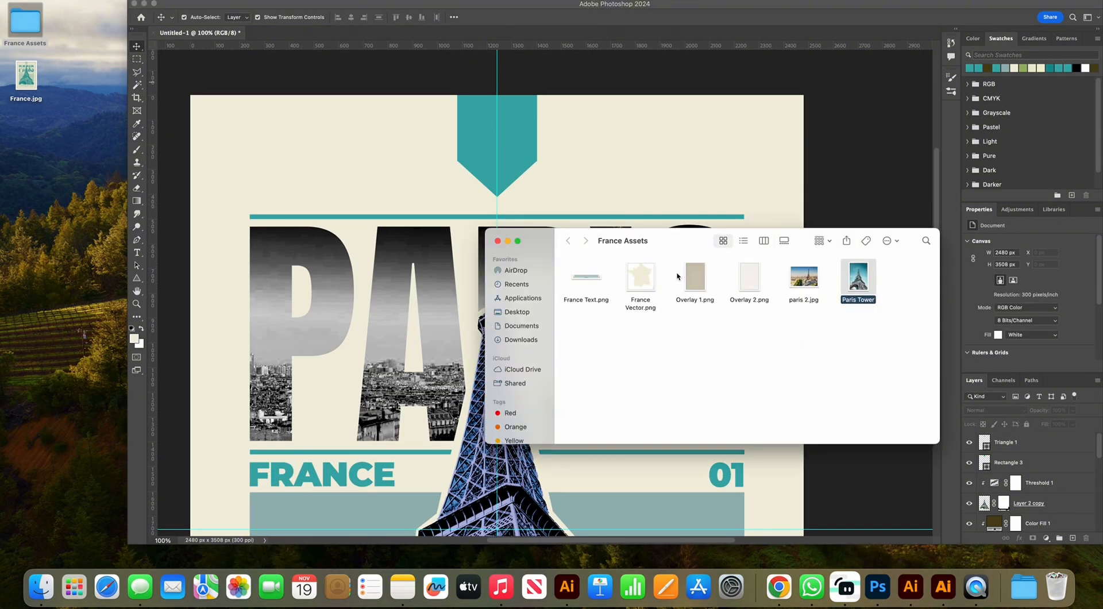
{"action": "left_click_drag", "start_coordinate": [636, 279], "coordinate": [516, 142]}
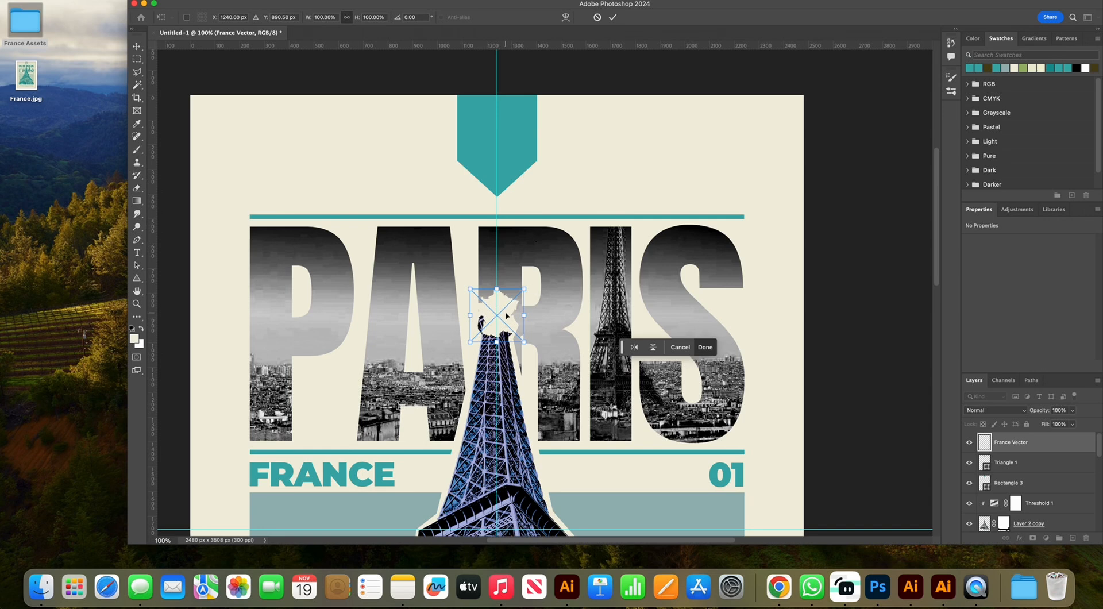
{"action": "left_click_drag", "start_coordinate": [505, 315], "coordinate": [513, 149]}
{"action": "left_click", "coordinate": [874, 173]}
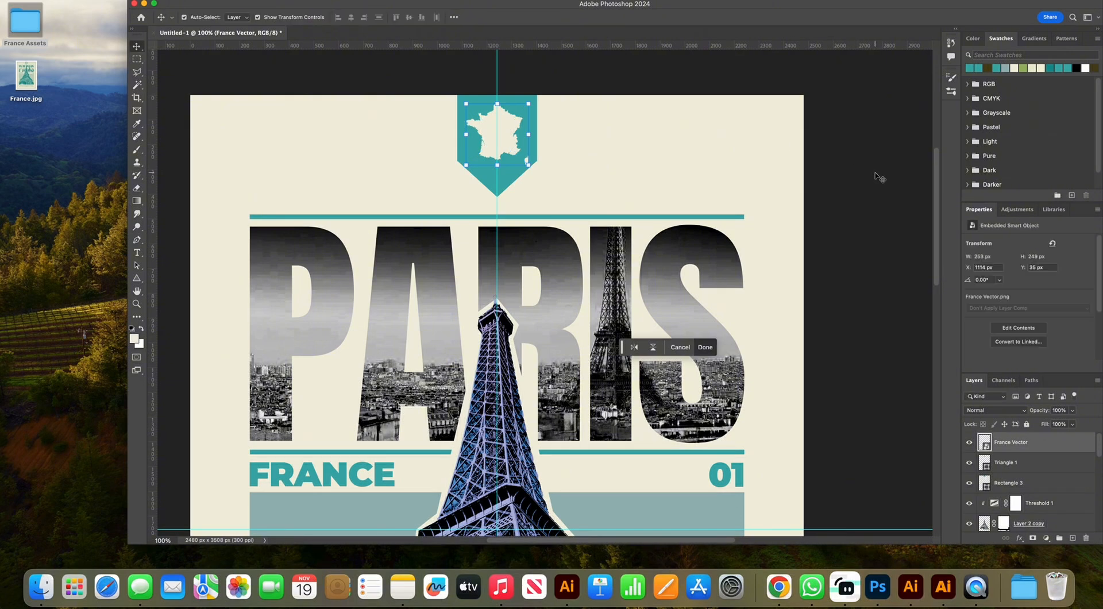
{"action": "left_click", "coordinate": [874, 175]}
{"action": "scroll", "coordinate": [717, 187], "scroll_direction": "down", "scroll_amount": 2}
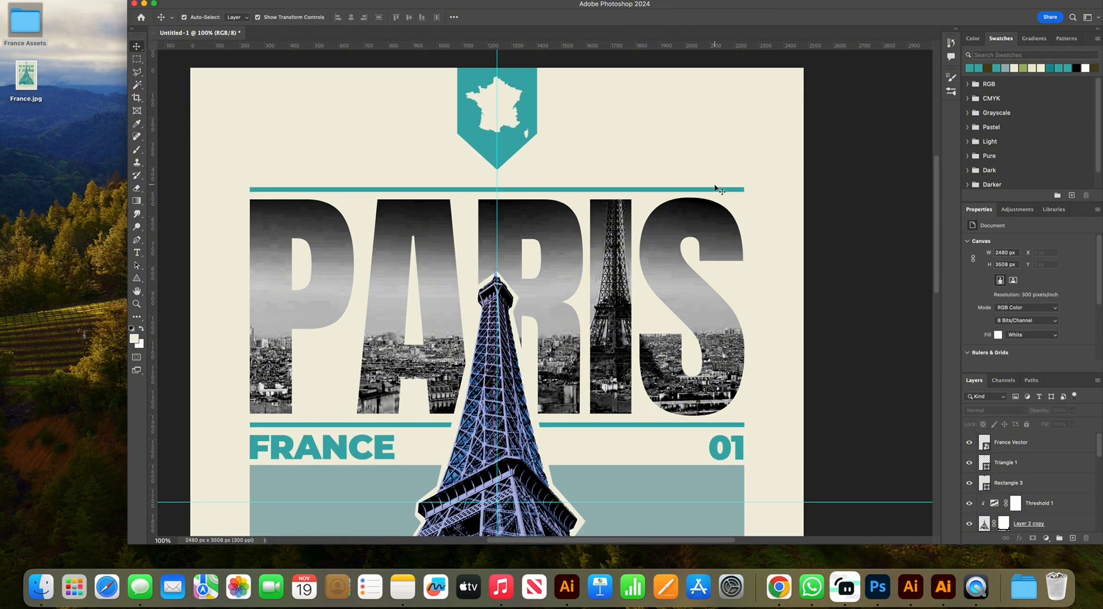
Add a Gradient Map adjustment above the France Vector layer, covering the whole poster
{"action": "key", "text": "super+minus"}
{"action": "key", "text": "super+minus"}
{"action": "scroll", "coordinate": [716, 188], "scroll_direction": "down", "scroll_amount": 4}
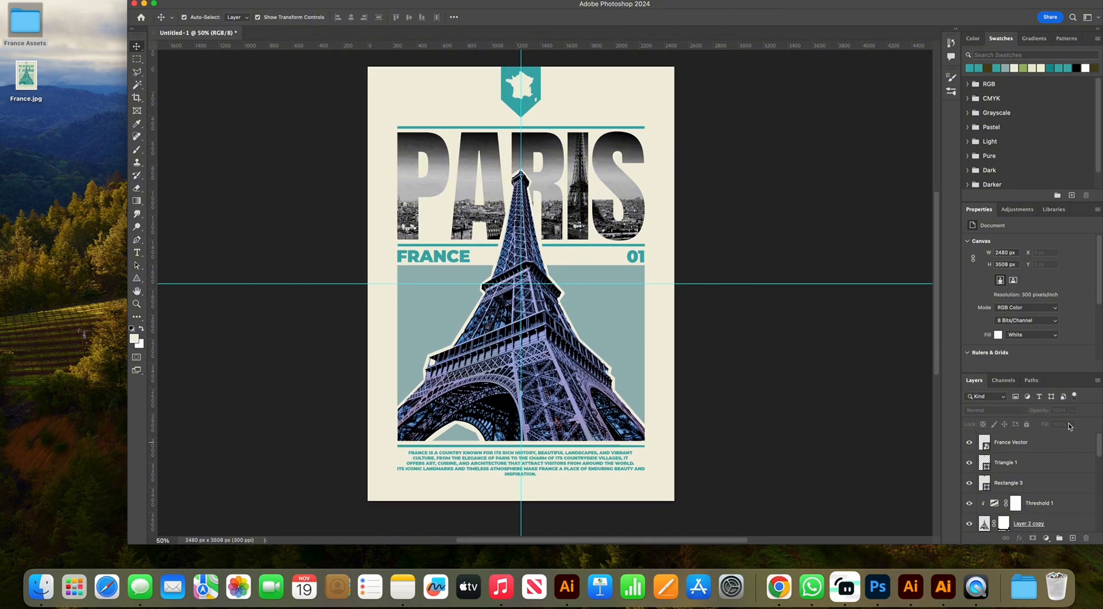
{"action": "left_click", "coordinate": [1037, 443]}
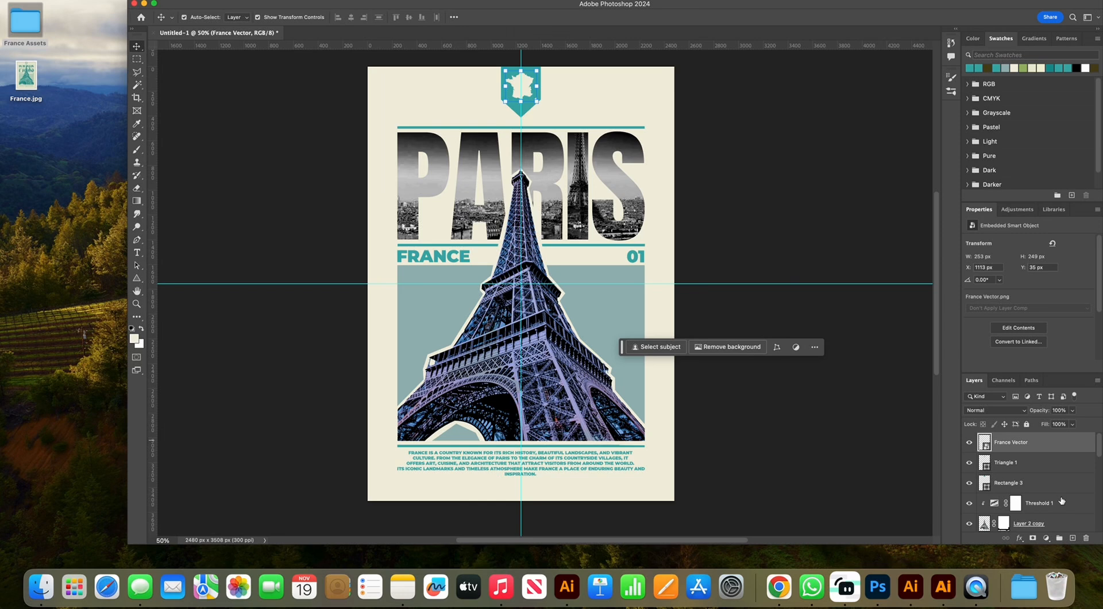
{"action": "left_click", "coordinate": [1046, 539]}
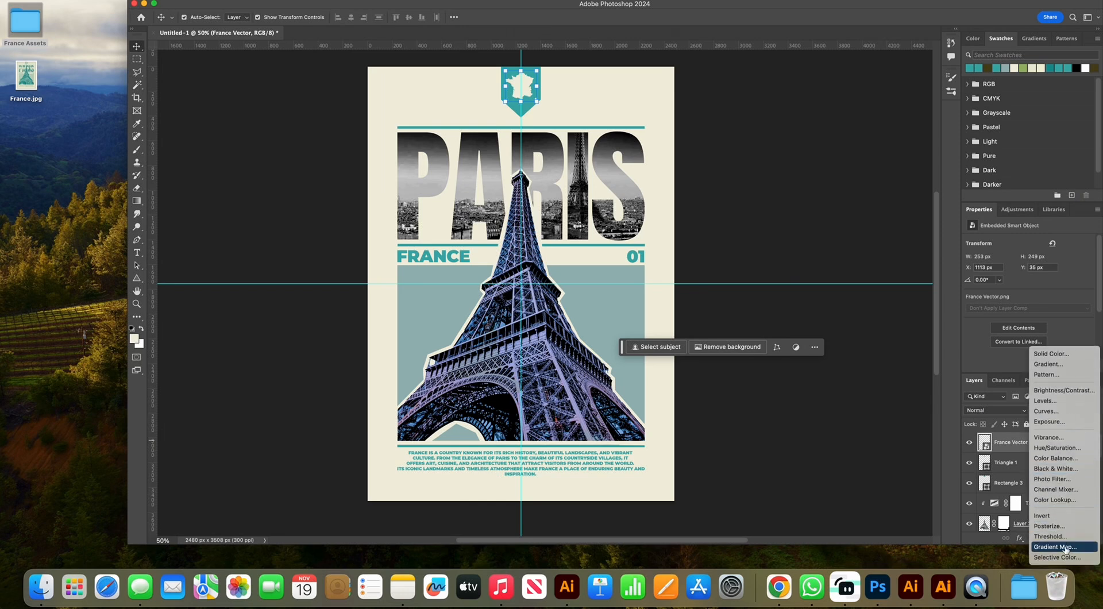
{"action": "left_click", "coordinate": [1066, 547]}
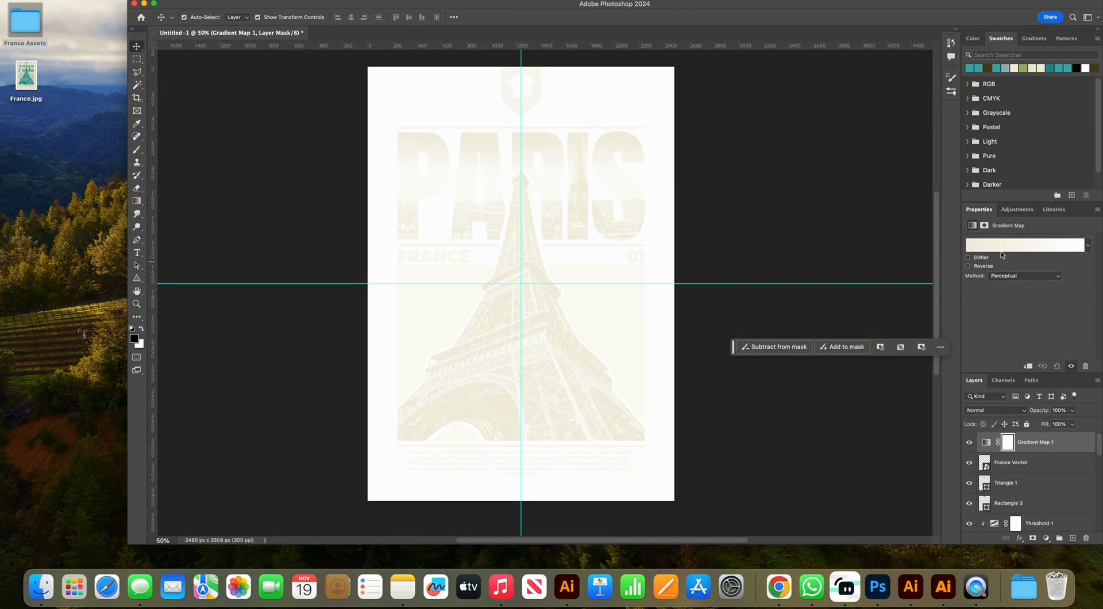
Set the gradient map's starting colour stop to teal #139292
{"action": "left_click", "coordinate": [1003, 251]}
{"action": "double_click", "coordinate": [714, 325]}
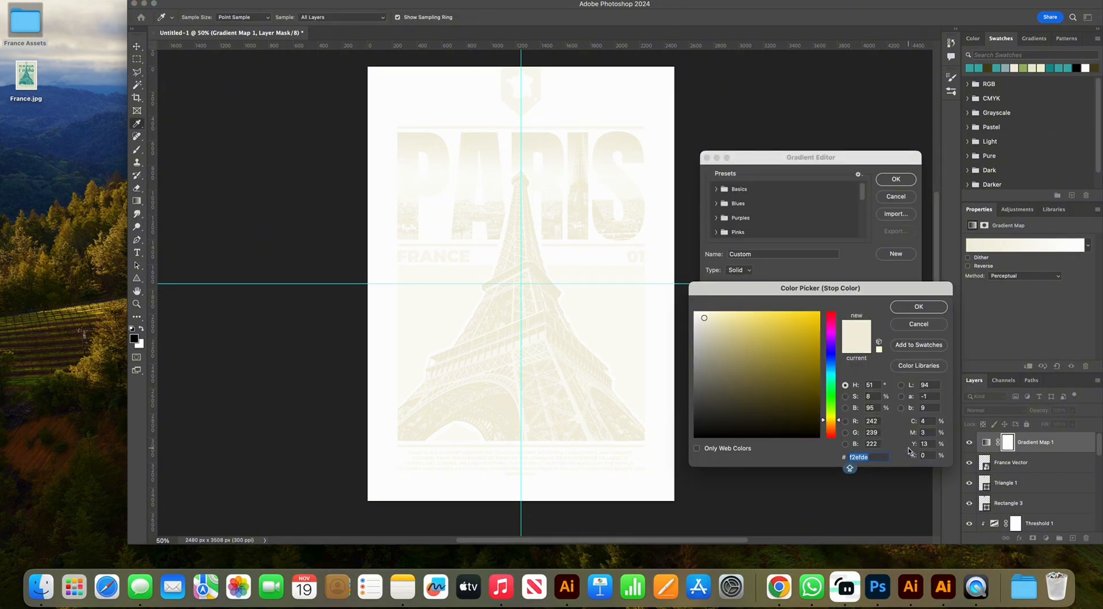
{"action": "type", "text": "139"}
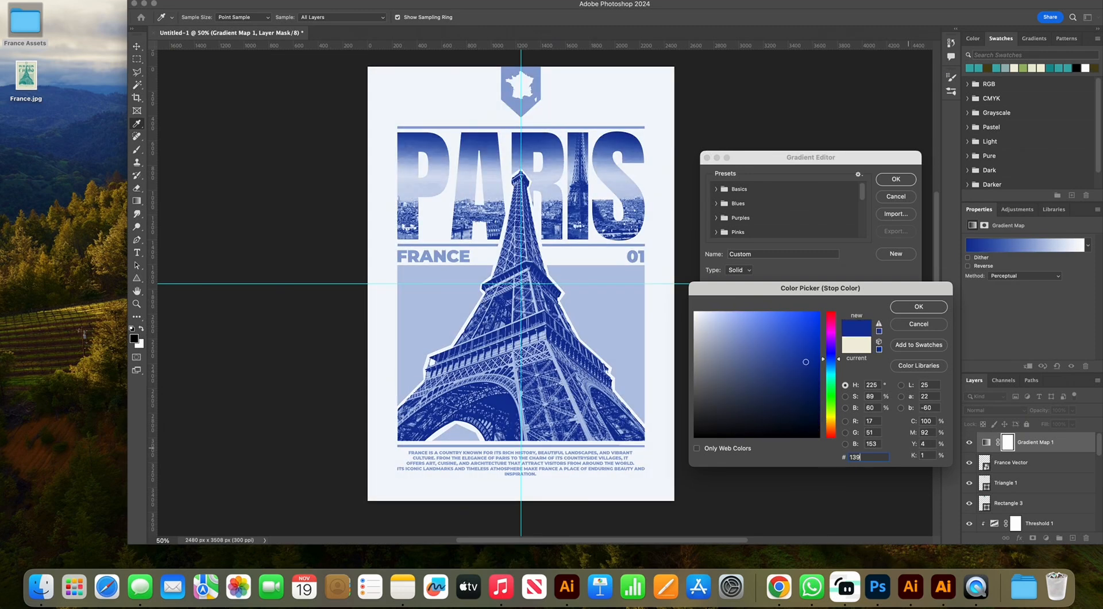
{"action": "type", "text": "292"}
{"action": "left_click", "coordinate": [917, 308]}
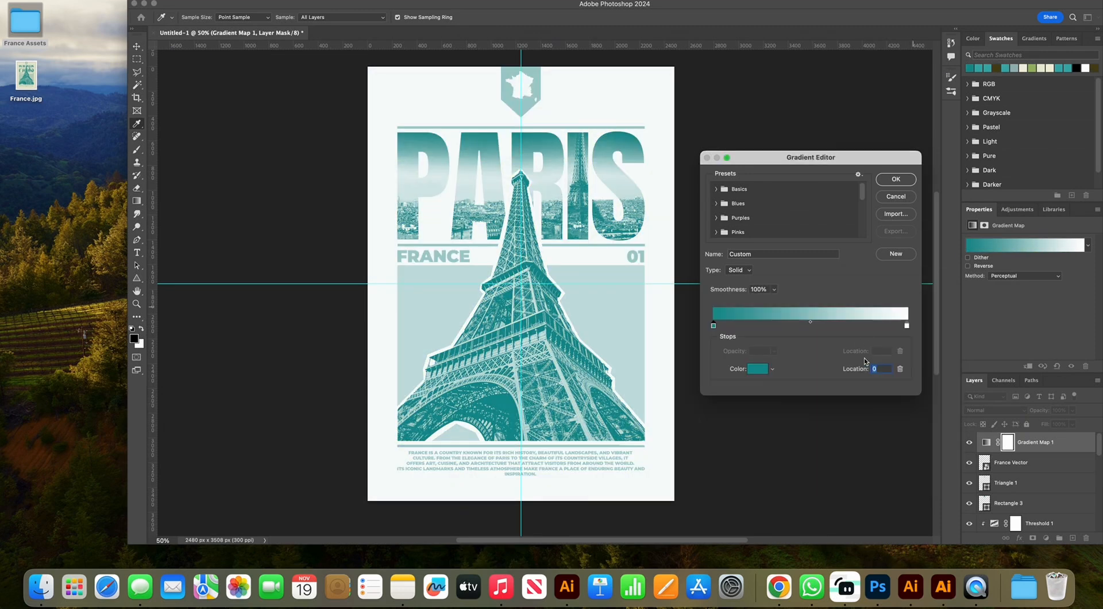
Set the gradient map's ending colour stop to cream #F1F0D7 and accept the gradient
{"action": "double_click", "coordinate": [908, 326]}
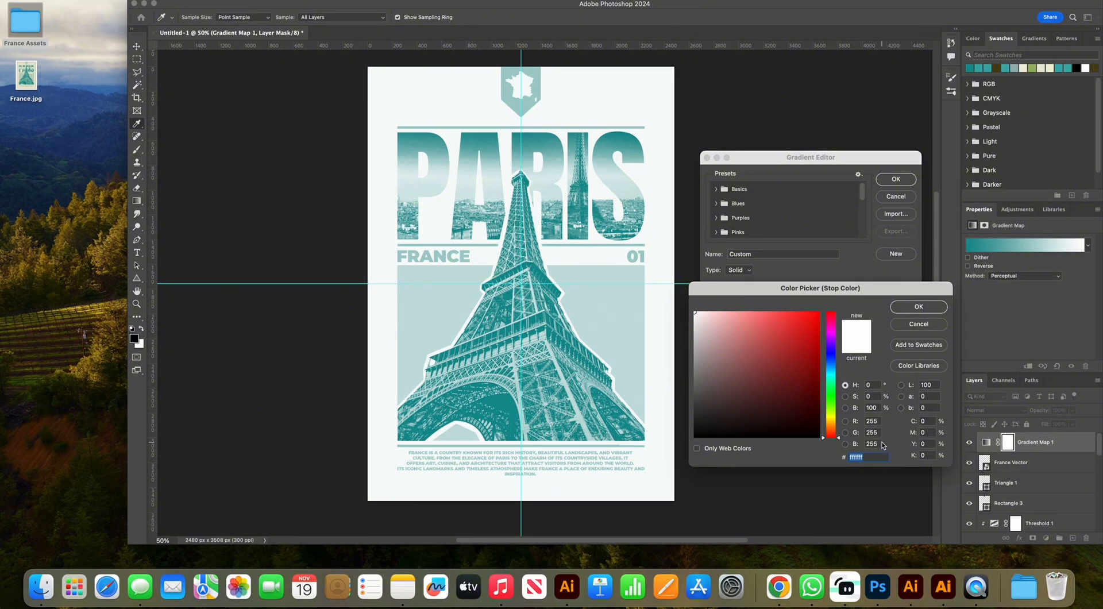
{"action": "type", "text": "F1F"}
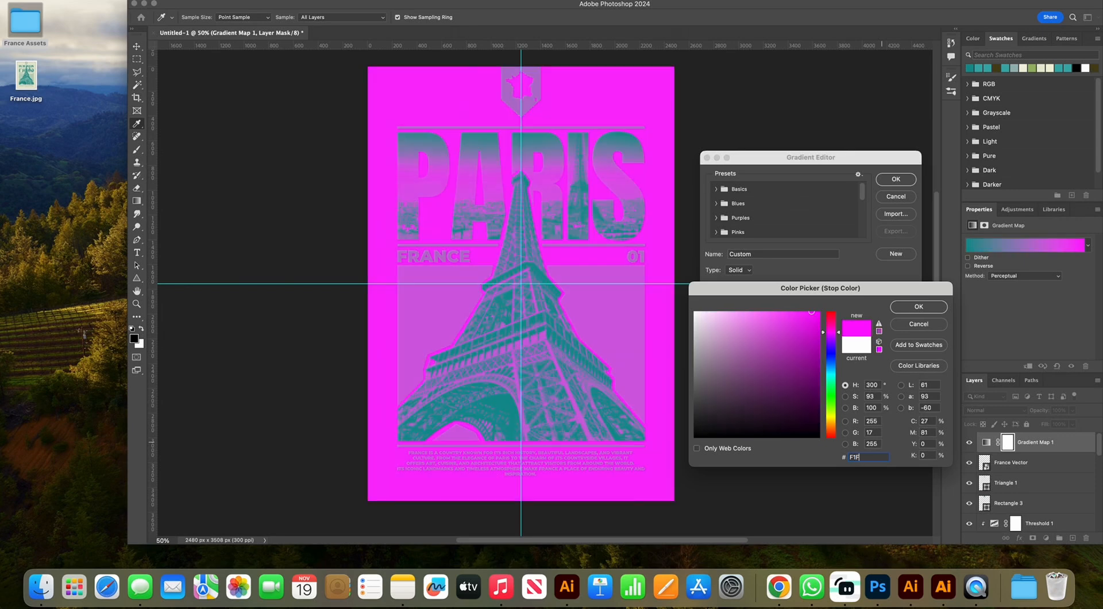
{"action": "type", "text": "0D7"}
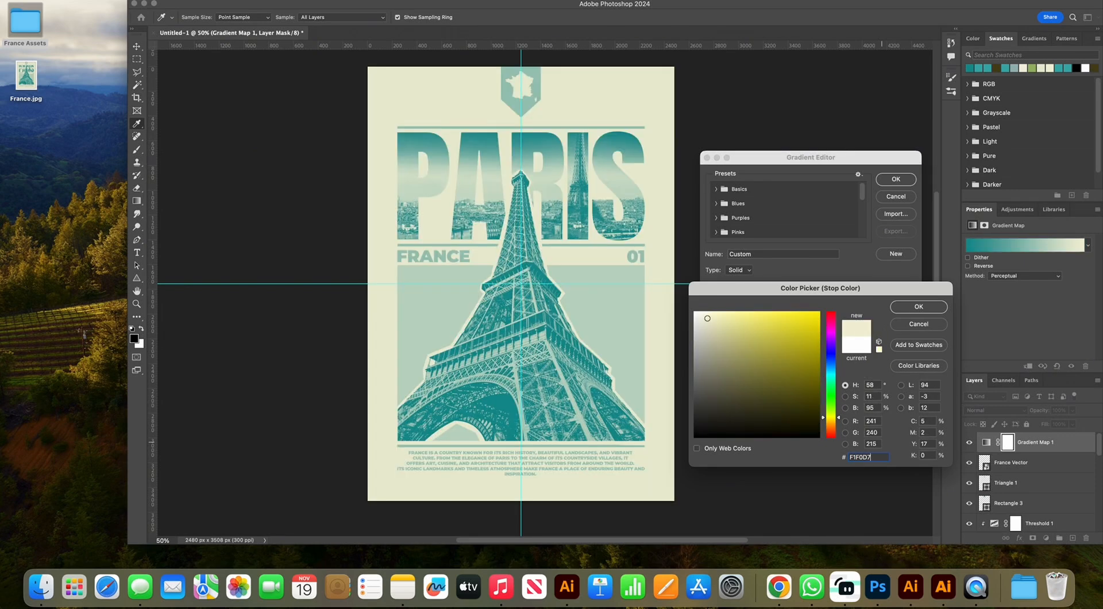
{"action": "key", "text": "Return"}
{"action": "left_click", "coordinate": [896, 179]}
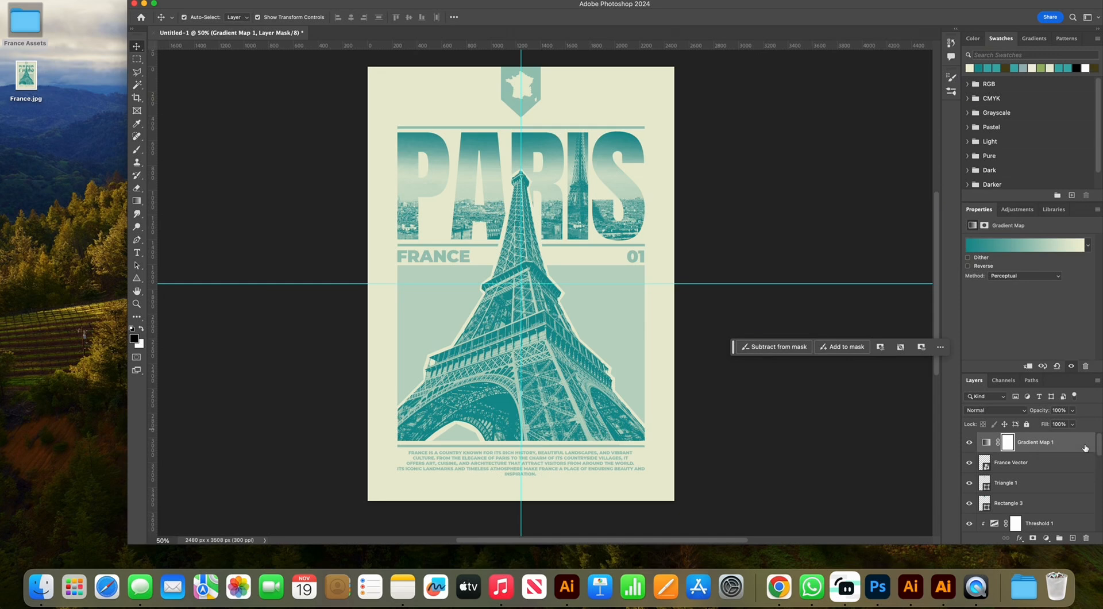
Place Overlay 1.png and Overlay 2.png from the France Assets folder over the whole poster, above the gradient map
{"action": "double_click", "coordinate": [25, 19]}
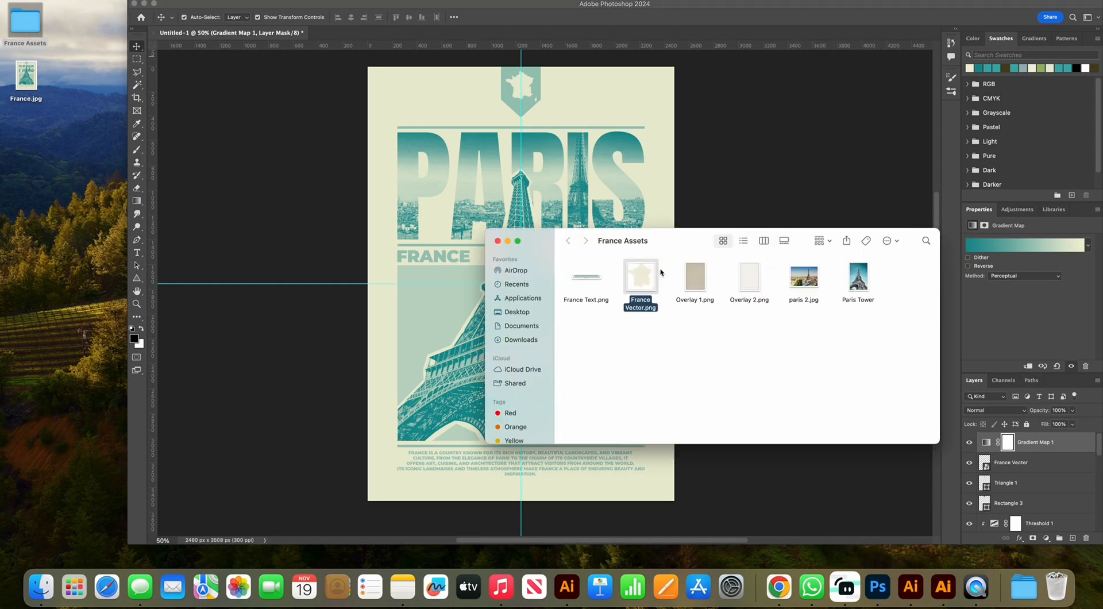
{"action": "left_click_drag", "start_coordinate": [700, 281], "coordinate": [545, 187]}
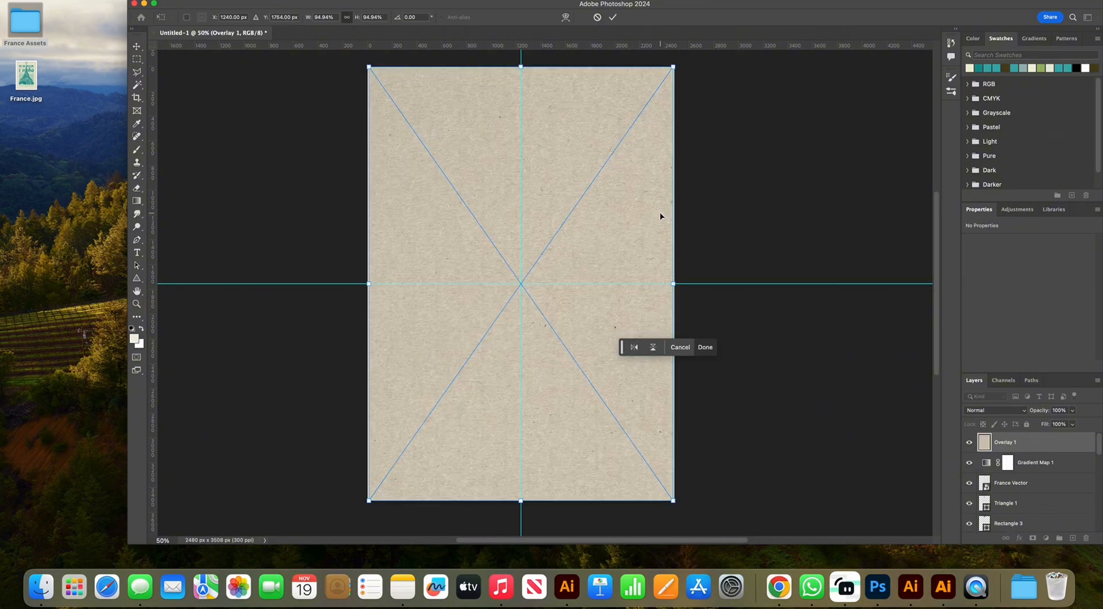
{"action": "key", "text": "Return"}
{"action": "double_click", "coordinate": [33, 29]}
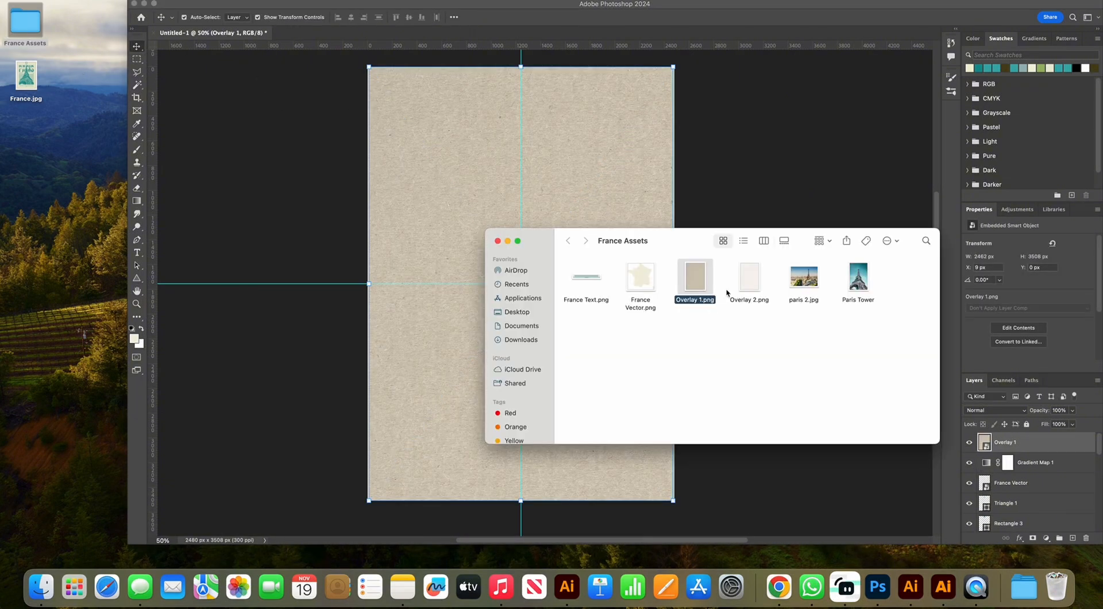
{"action": "left_click_drag", "start_coordinate": [750, 279], "coordinate": [620, 172]}
{"action": "key", "text": "Return"}
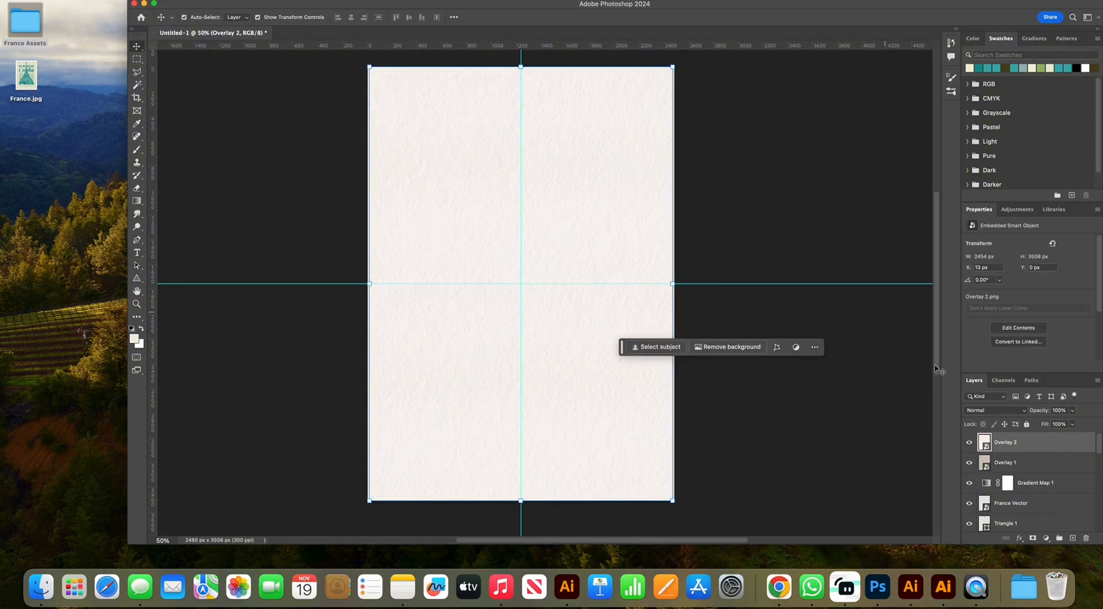
Hide the Overlay 2 layer and set Overlay 1 to the Saturation blend mode at 60% opacity
{"action": "left_click", "coordinate": [970, 442]}
{"action": "left_click", "coordinate": [1015, 463]}
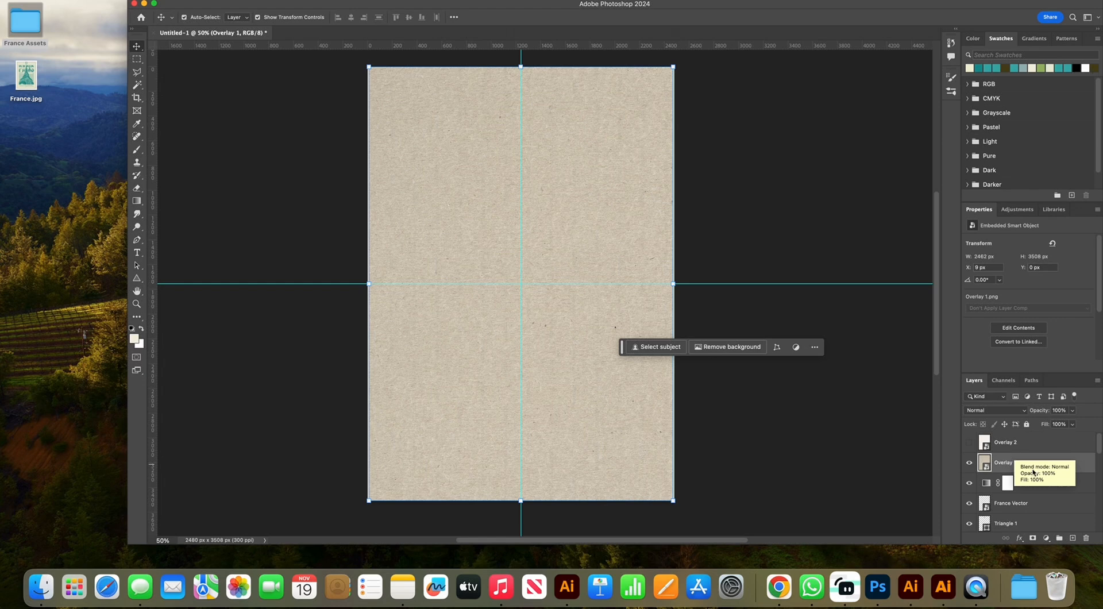
{"action": "left_click", "coordinate": [984, 412]}
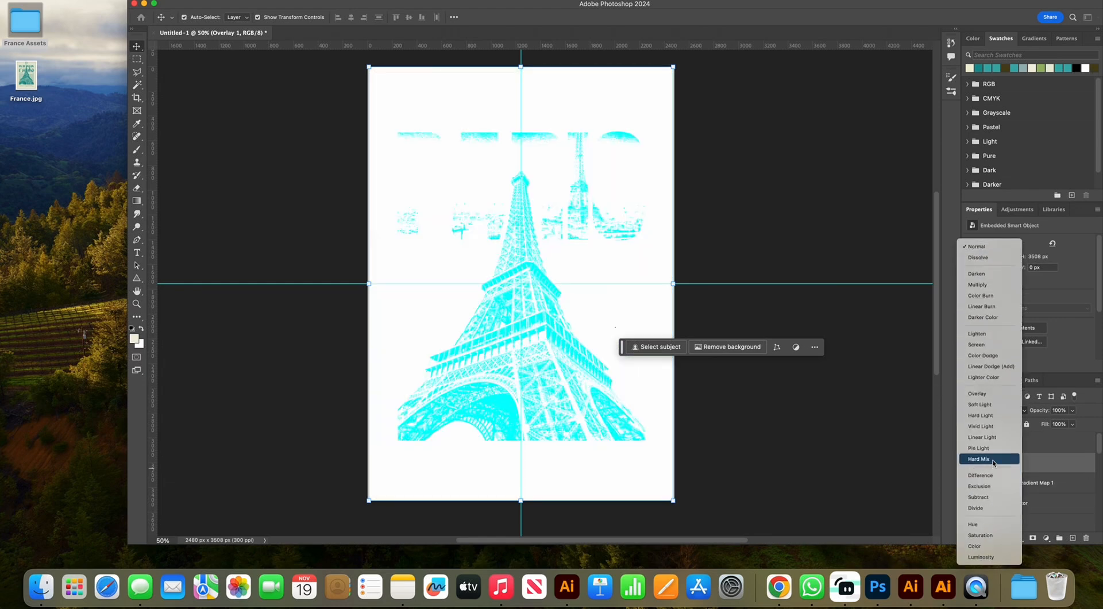
{"action": "left_click", "coordinate": [991, 537]}
{"action": "left_click", "coordinate": [1060, 411]}
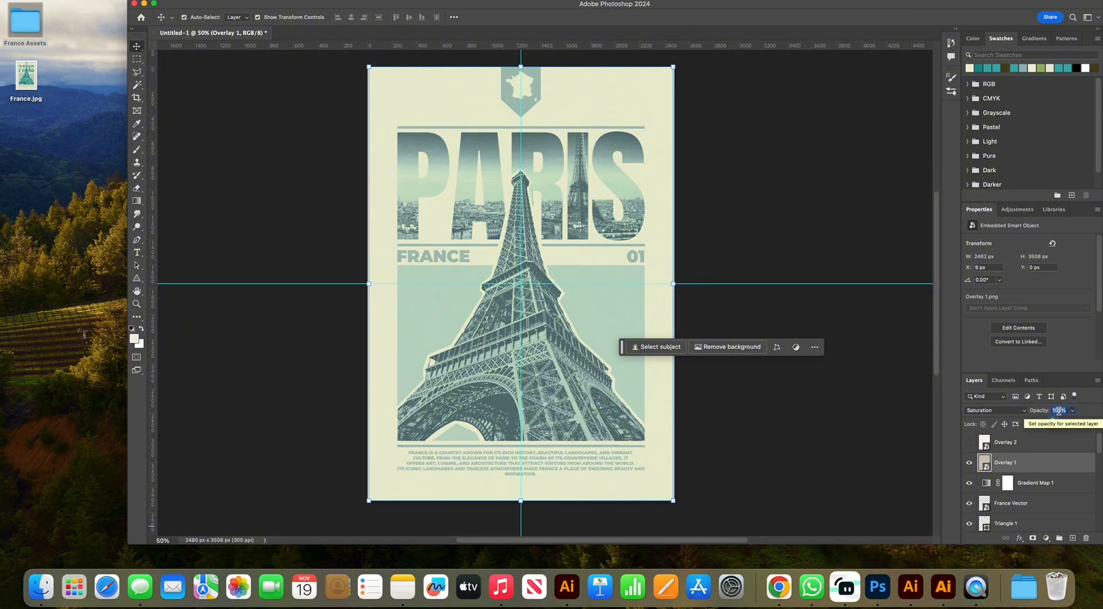
{"action": "type", "text": "60"}
Show the Overlay 2 layer, set it to the Linear Burn blend mode at 45% opacity, and deselect it
{"action": "left_click", "coordinate": [969, 442]}
{"action": "left_click", "coordinate": [1011, 442]}
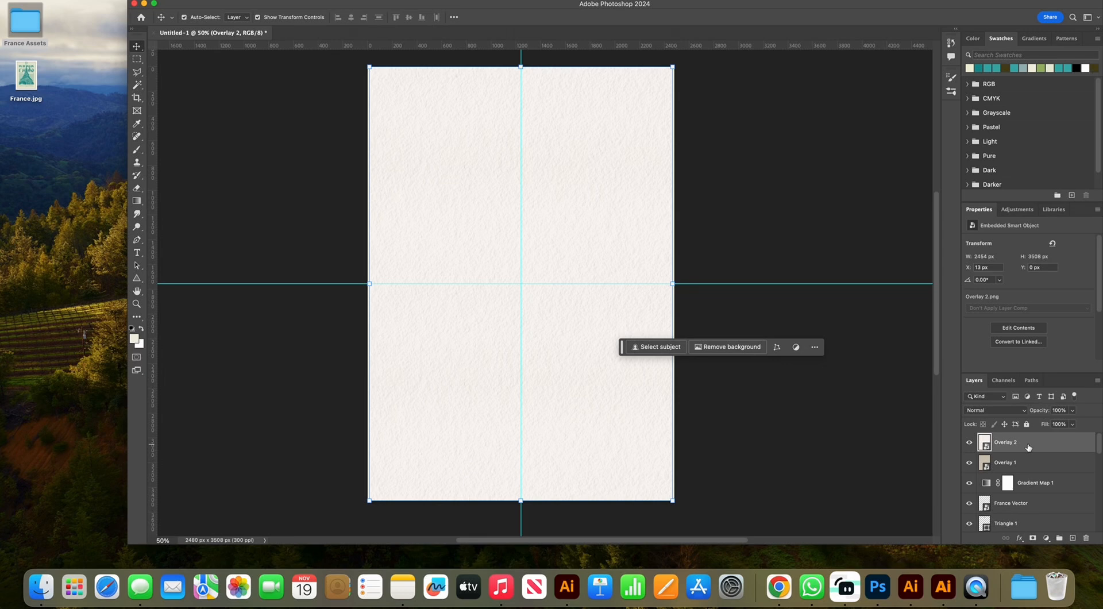
{"action": "left_click", "coordinate": [989, 411]}
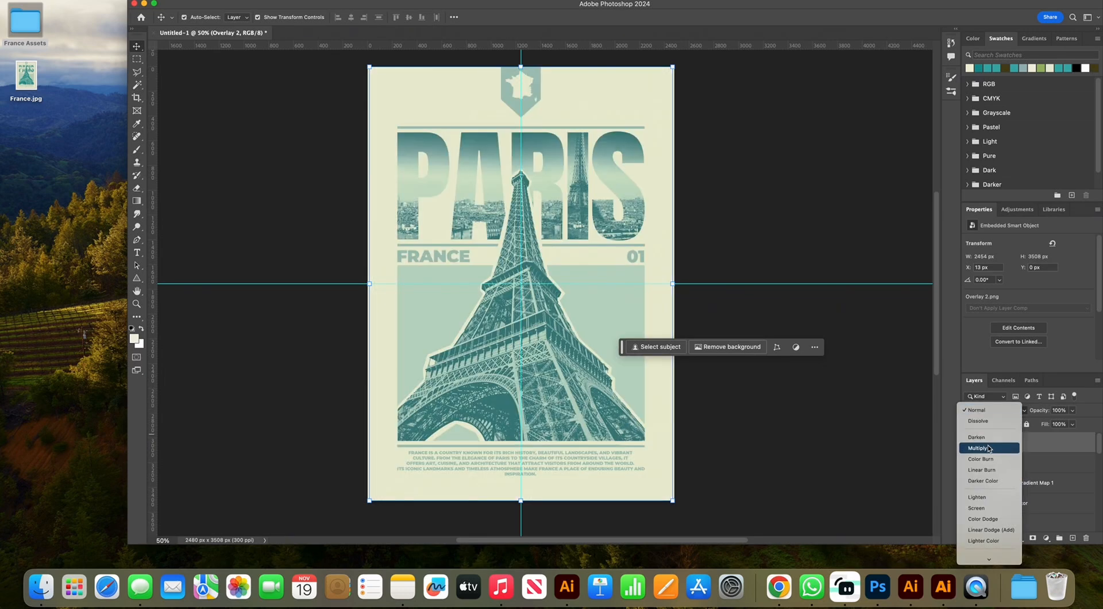
{"action": "scroll", "coordinate": [996, 481], "scroll_direction": "down", "scroll_amount": 3}
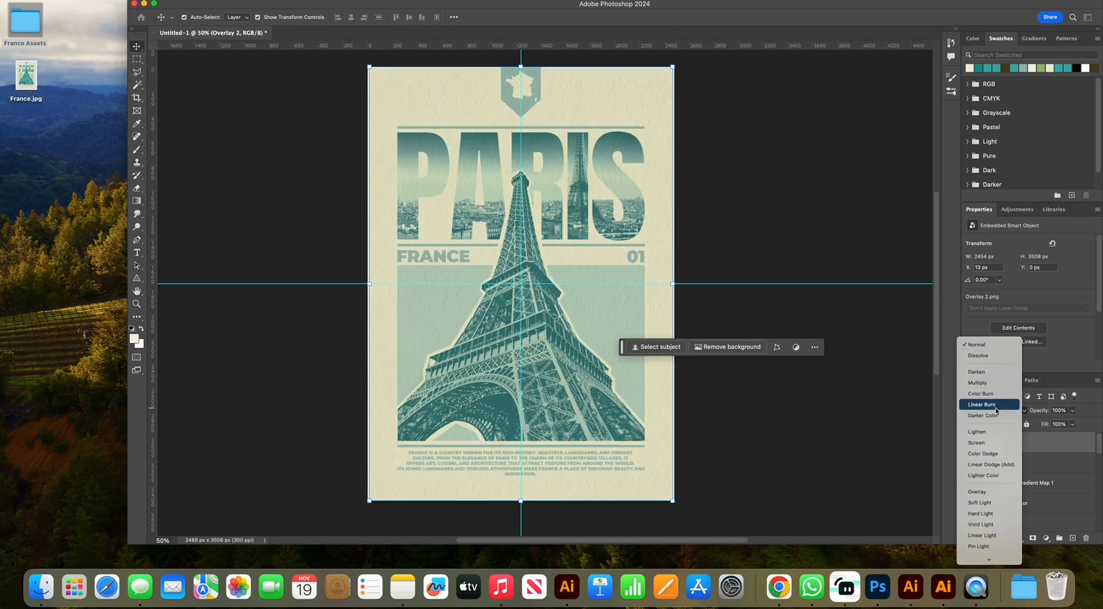
{"action": "left_click", "coordinate": [997, 409]}
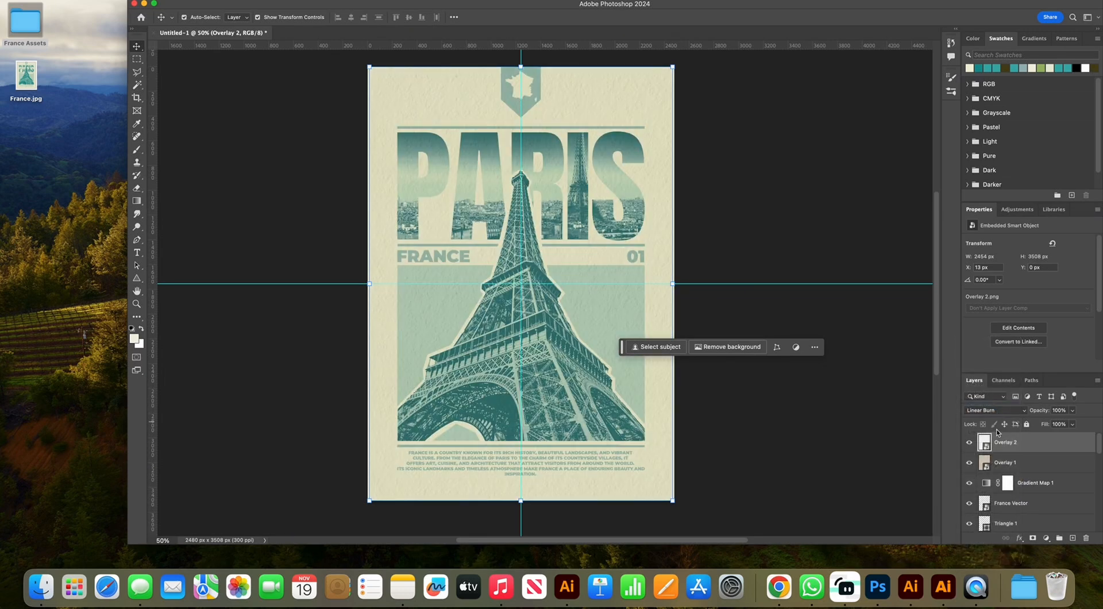
{"action": "left_click", "coordinate": [1058, 411]}
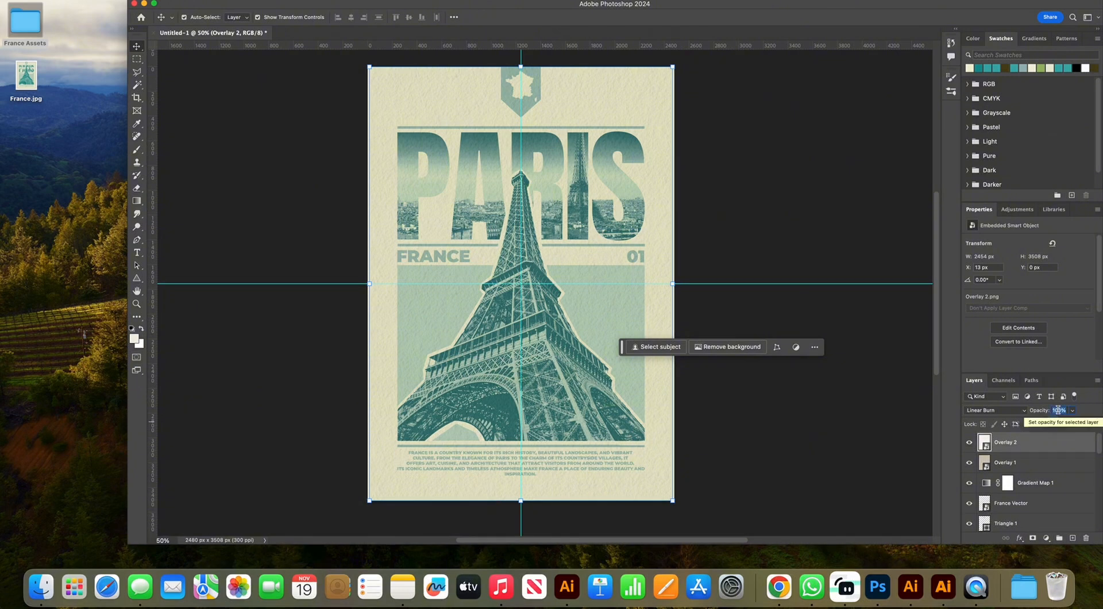
{"action": "type", "text": "45"}
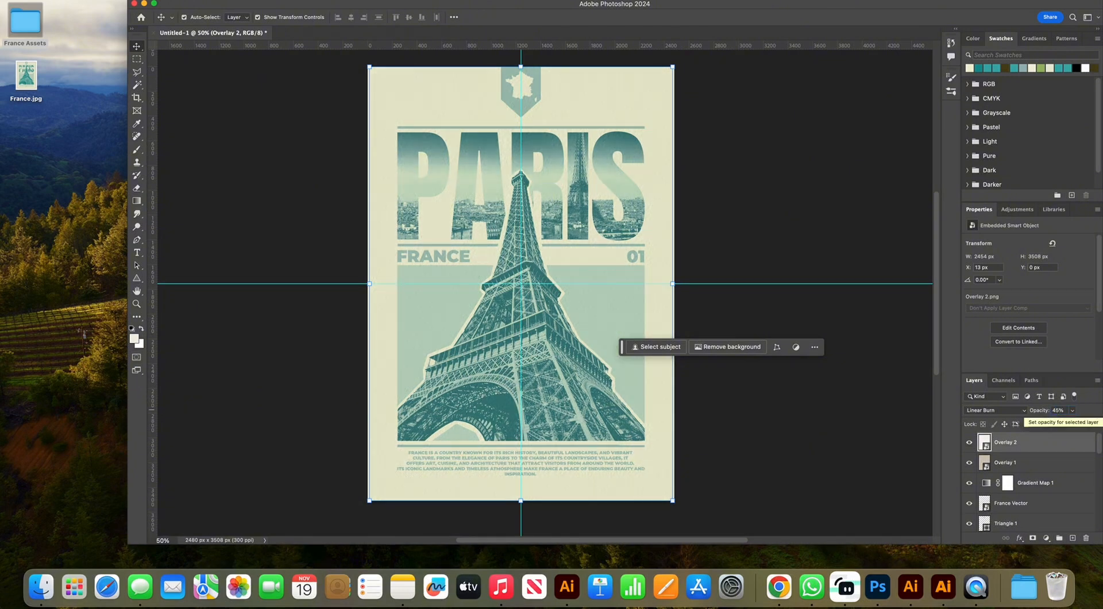
{"action": "left_click", "coordinate": [730, 228]}
{"action": "scroll", "coordinate": [747, 253], "scroll_direction": "right", "scroll_amount": 2}
{"action": "scroll", "coordinate": [747, 253], "scroll_direction": "down", "scroll_amount": 1}
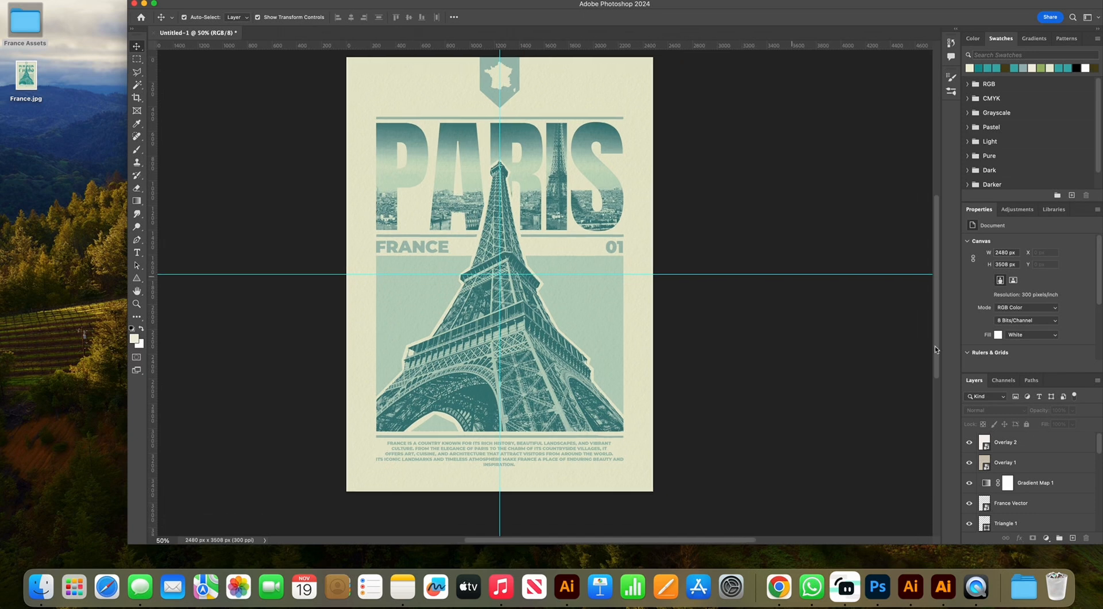
Preview the reference France.jpg beside the poster to compare the colours
{"action": "left_click", "coordinate": [1034, 483]}
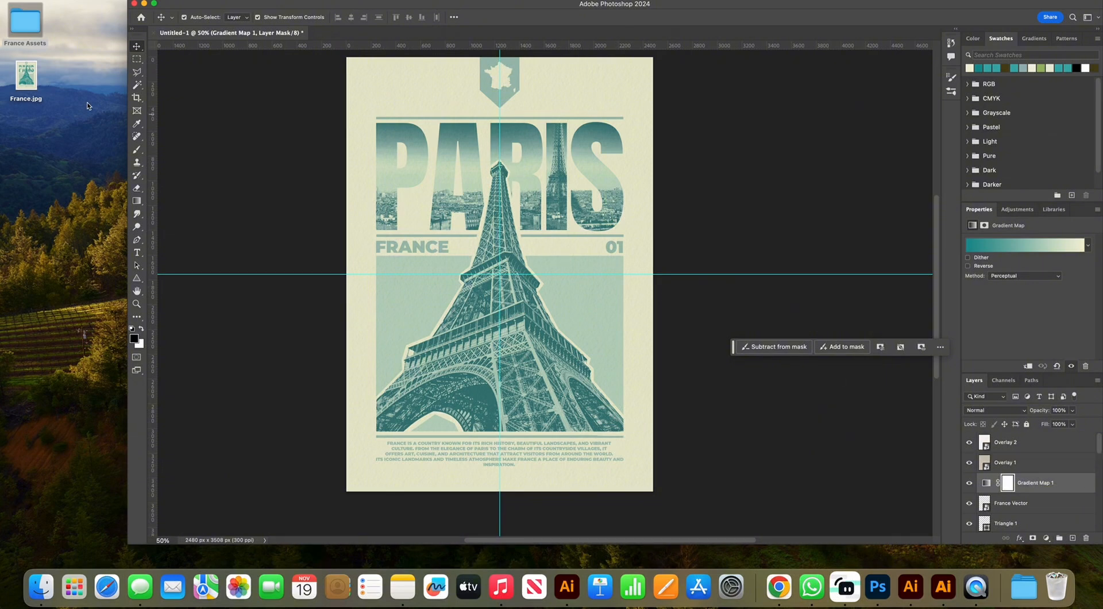
{"action": "left_click", "coordinate": [28, 89]}
{"action": "key", "text": "space"}
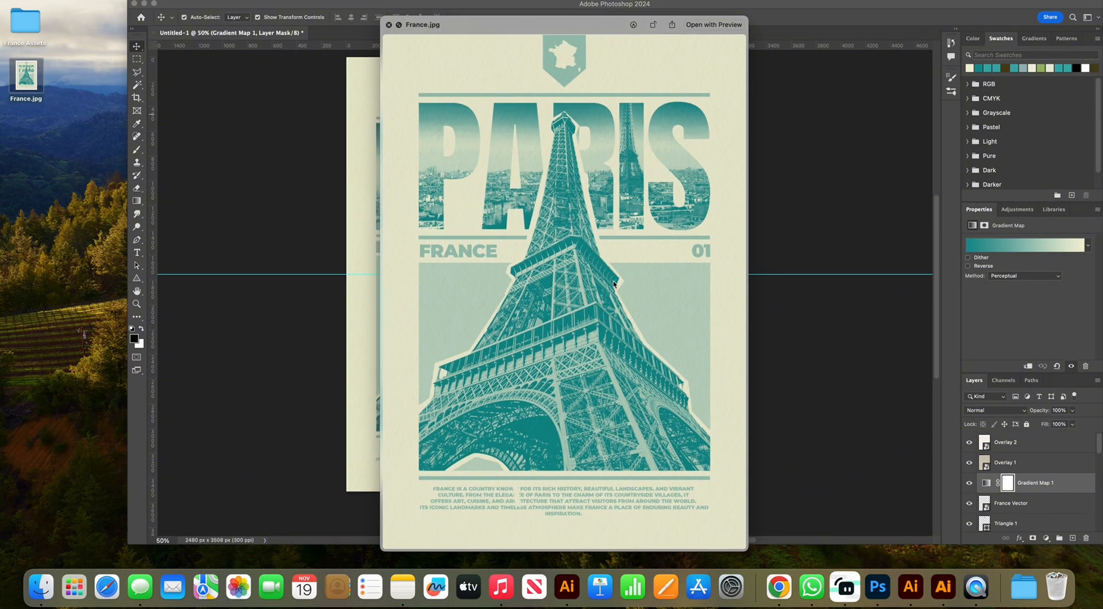
{"action": "left_click_drag", "start_coordinate": [506, 24], "coordinate": [734, 18]}
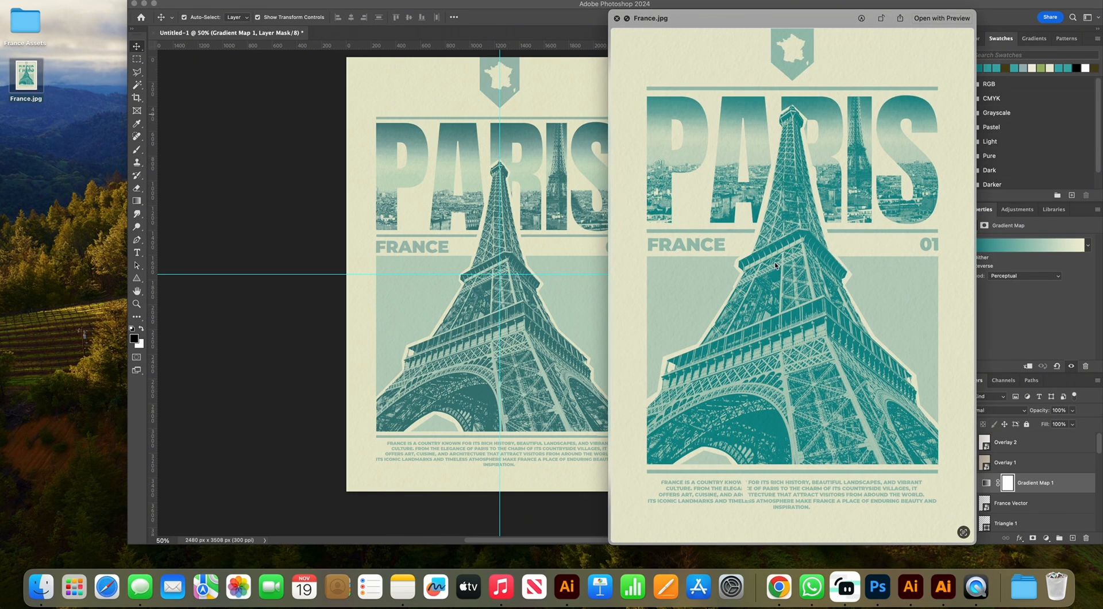
{"action": "key", "text": "space"}
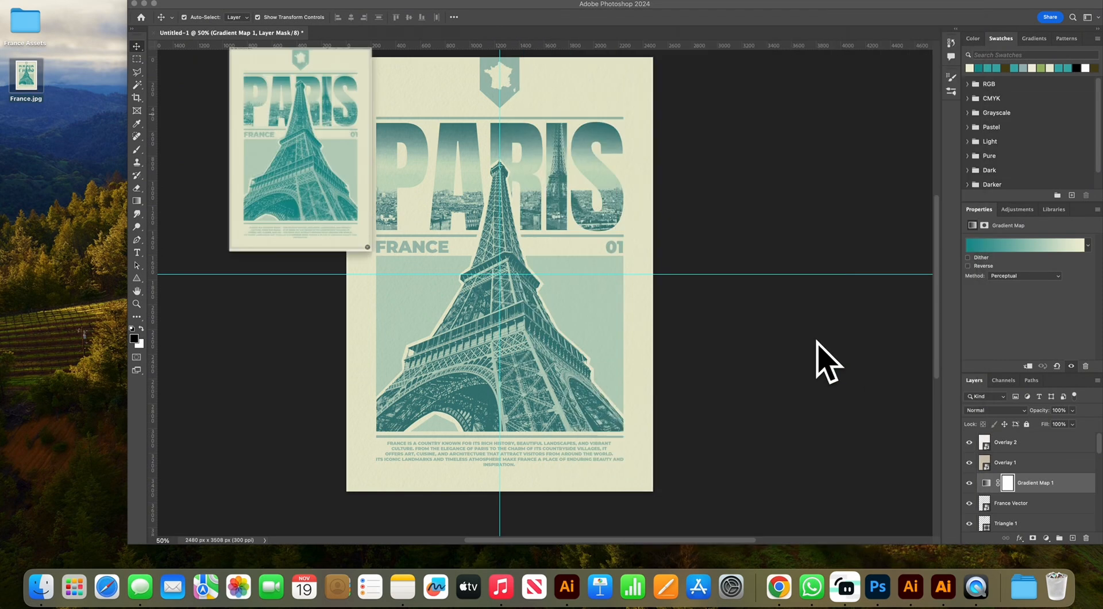
Set the Gradient Map layer's blend mode to Lighter Color and deselect it
{"action": "left_click", "coordinate": [1035, 483]}
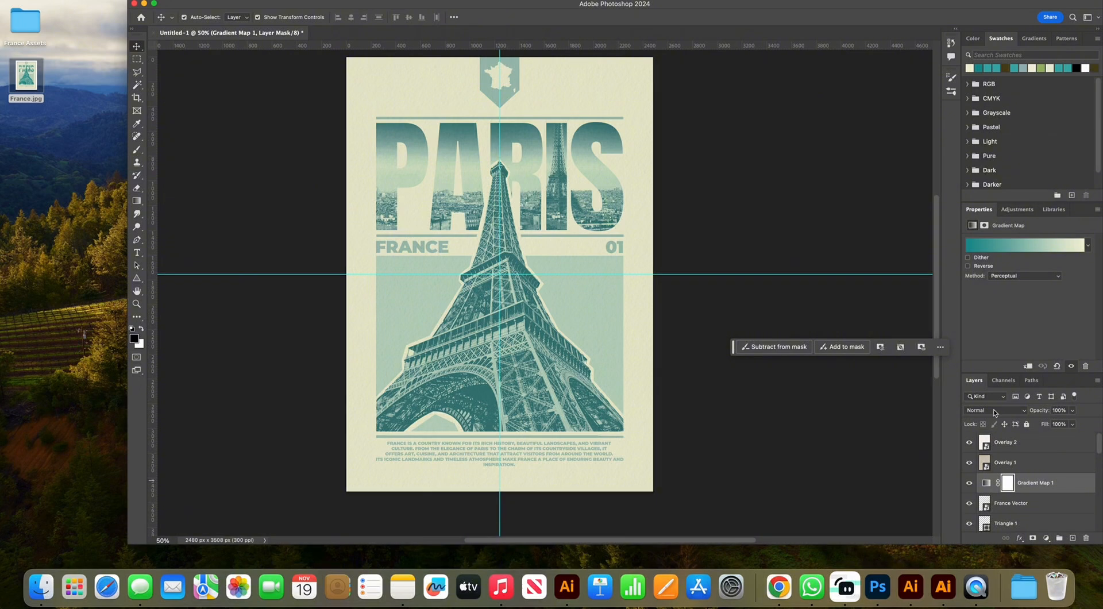
{"action": "left_click", "coordinate": [995, 412]}
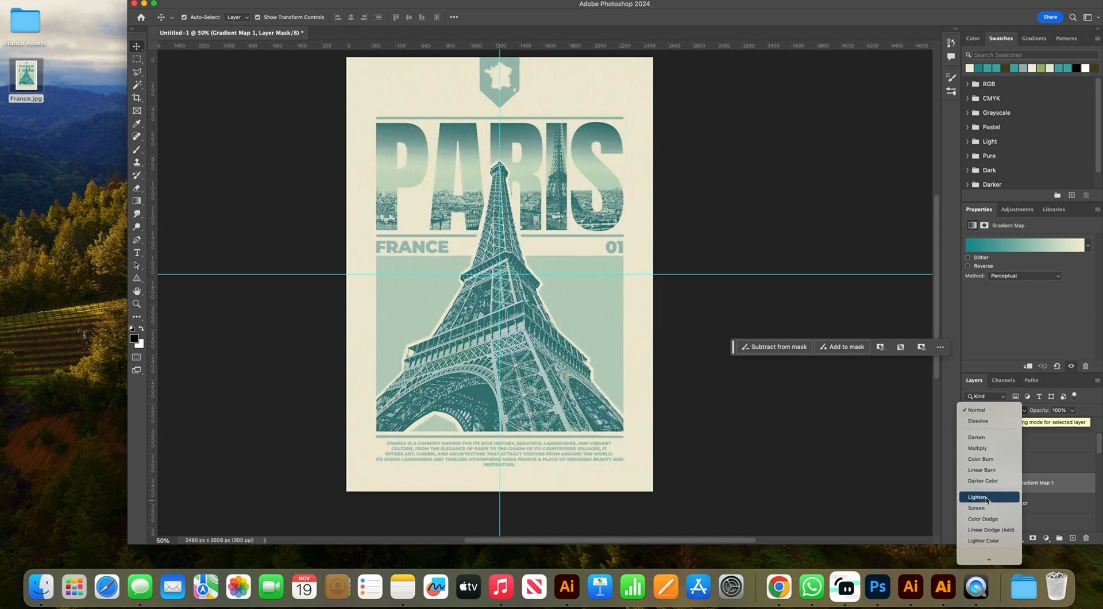
{"action": "scroll", "coordinate": [986, 498], "scroll_direction": "down", "scroll_amount": 3}
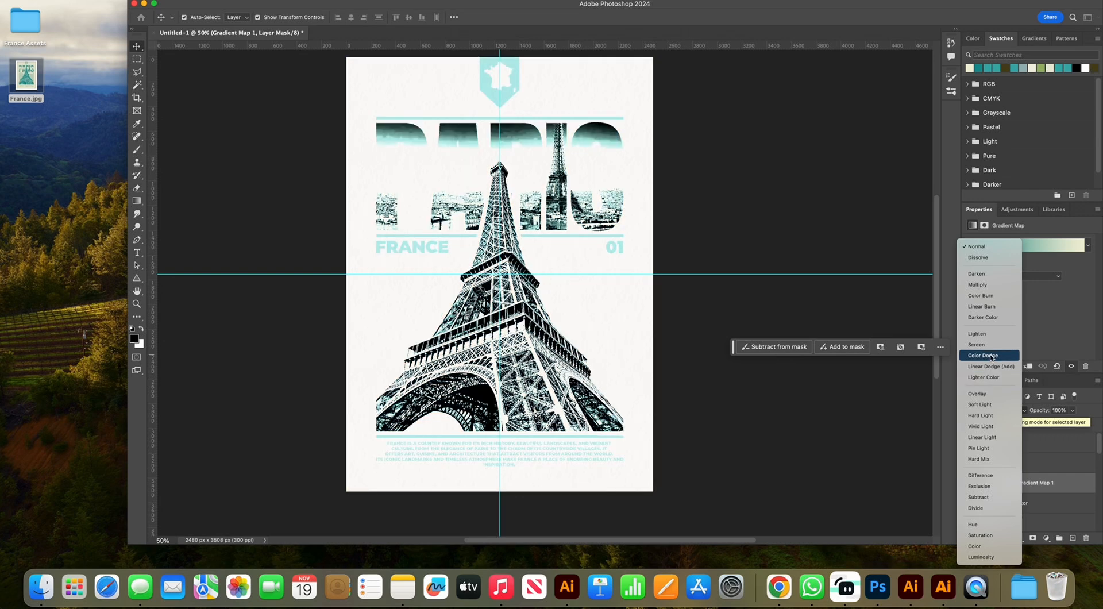
{"action": "left_click", "coordinate": [992, 377]}
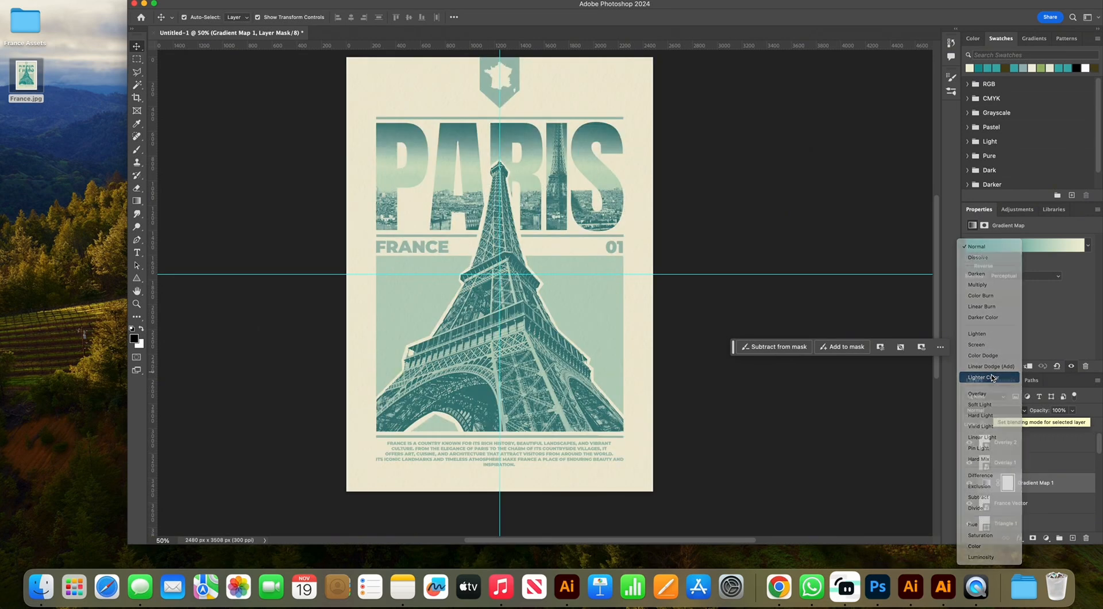
{"action": "left_click", "coordinate": [692, 251]}
{"action": "scroll", "coordinate": [691, 251], "scroll_direction": "left", "scroll_amount": 2}
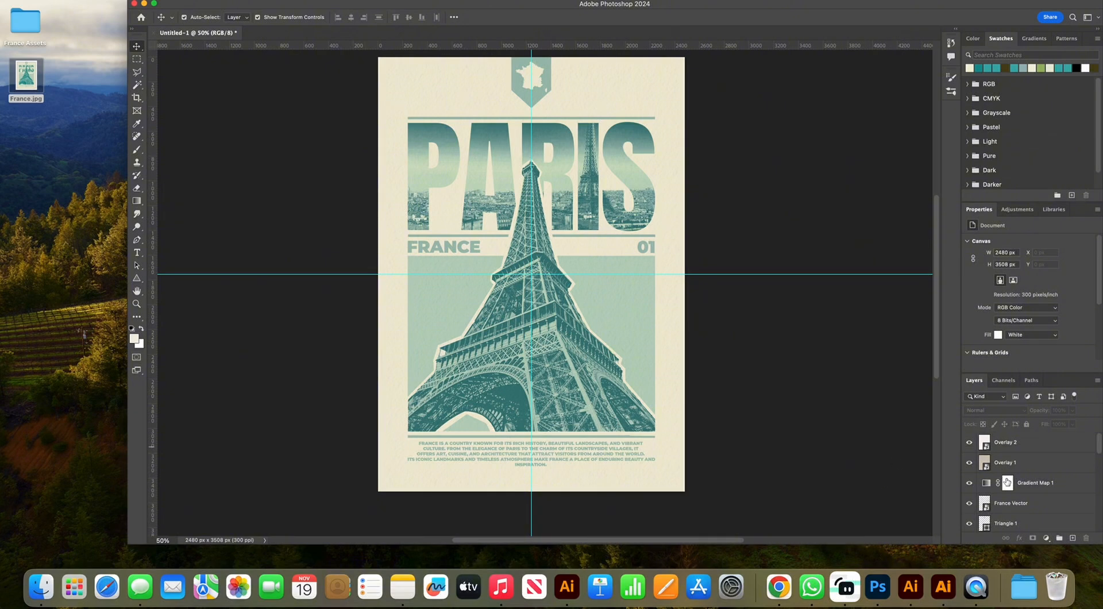
Try blue #1c4299 as the gradient map's starting colour stop
{"action": "left_click", "coordinate": [1025, 482]}
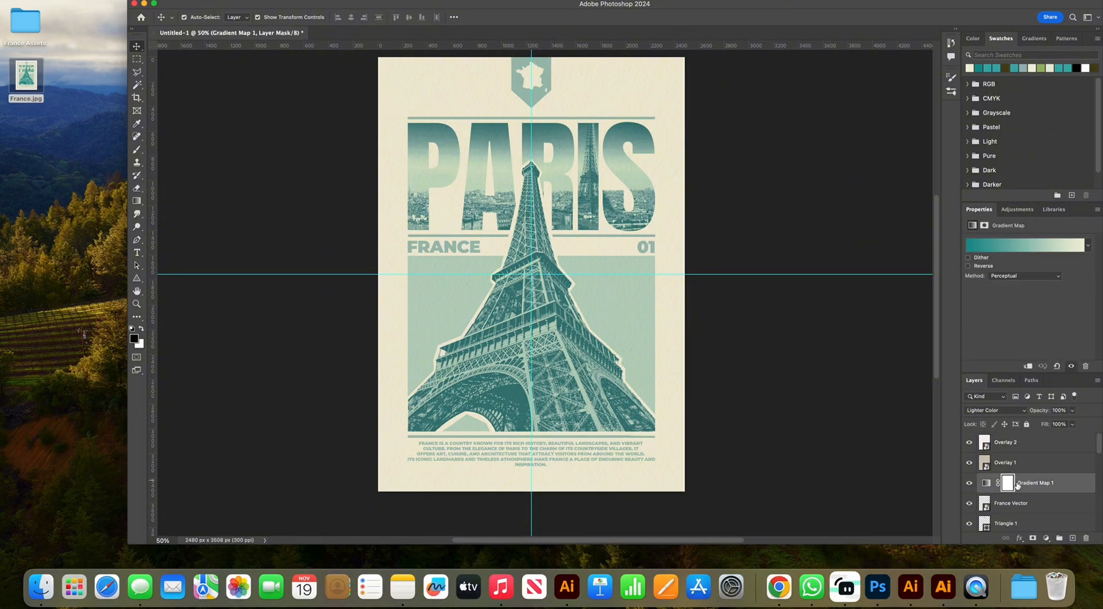
{"action": "left_click", "coordinate": [985, 243]}
{"action": "double_click", "coordinate": [718, 329]}
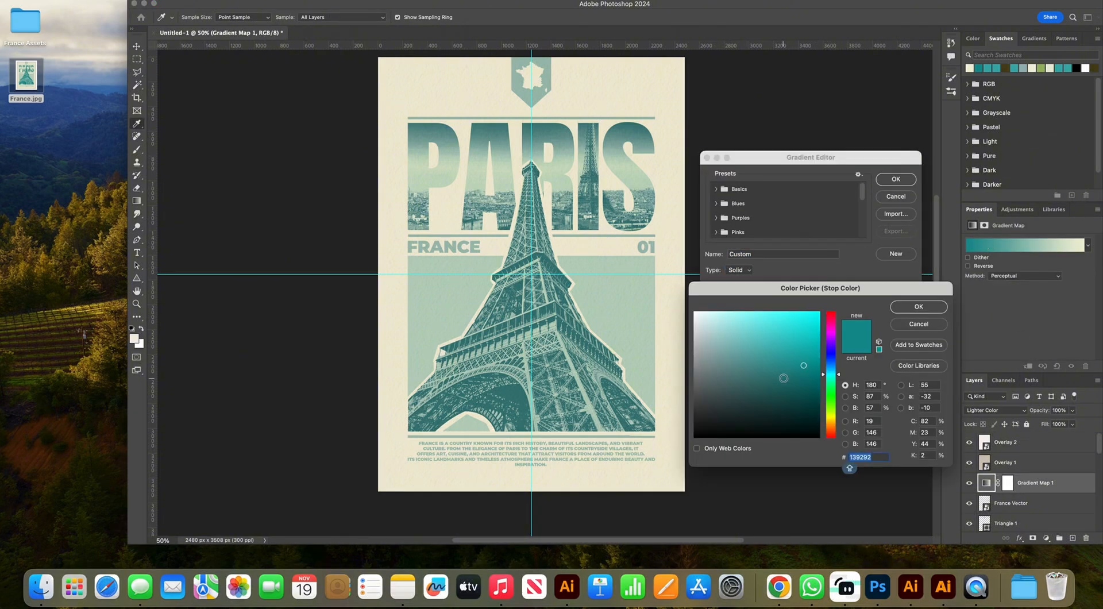
{"action": "mouse_move", "coordinate": [783, 379]}
{"action": "left_mouse_down"}
{"action": "mouse_move", "coordinate": [803, 352]}
{"action": "mouse_move", "coordinate": [803, 374]}
{"action": "mouse_move", "coordinate": [831, 335]}
{"action": "mouse_move", "coordinate": [829, 415]}
{"action": "mouse_move", "coordinate": [830, 360]}
{"action": "left_mouse_up"}
{"action": "left_click", "coordinate": [920, 325]}
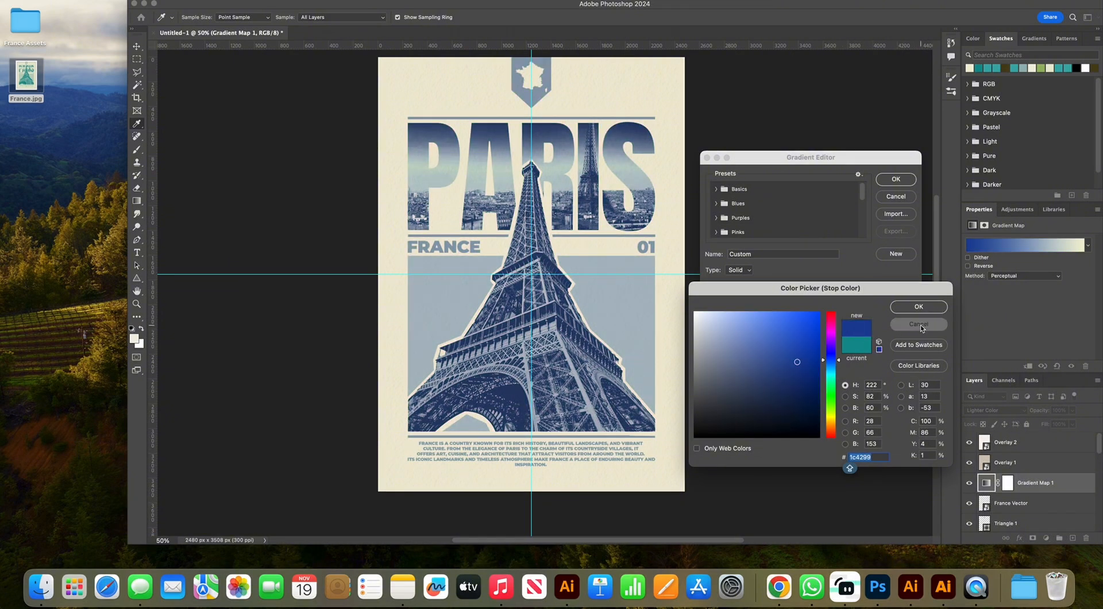
{"action": "left_click", "coordinate": [897, 197]}
{"action": "left_click", "coordinate": [768, 338]}
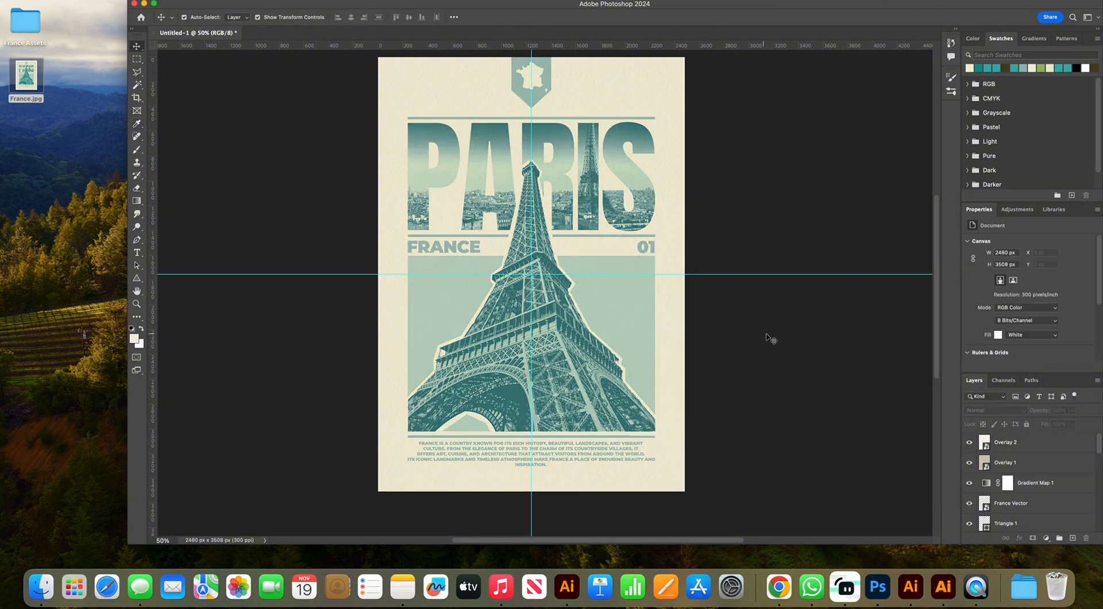
Close the poster document without saving it and close the France Assets folder window
{"action": "scroll", "coordinate": [770, 340], "scroll_direction": "up", "scroll_amount": 2}
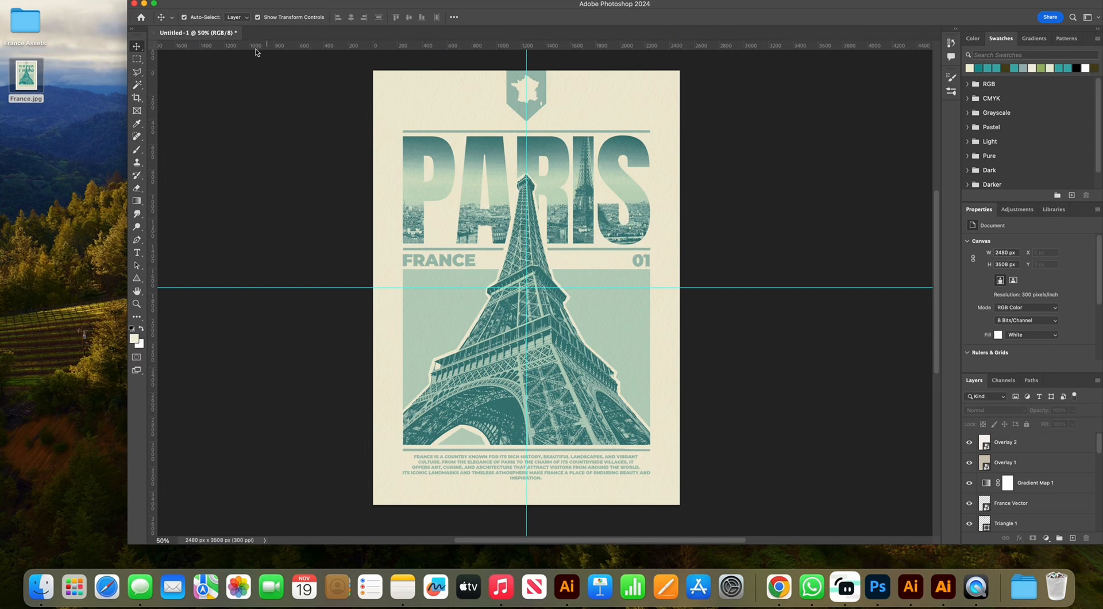
{"action": "left_click", "coordinate": [73, 21]}
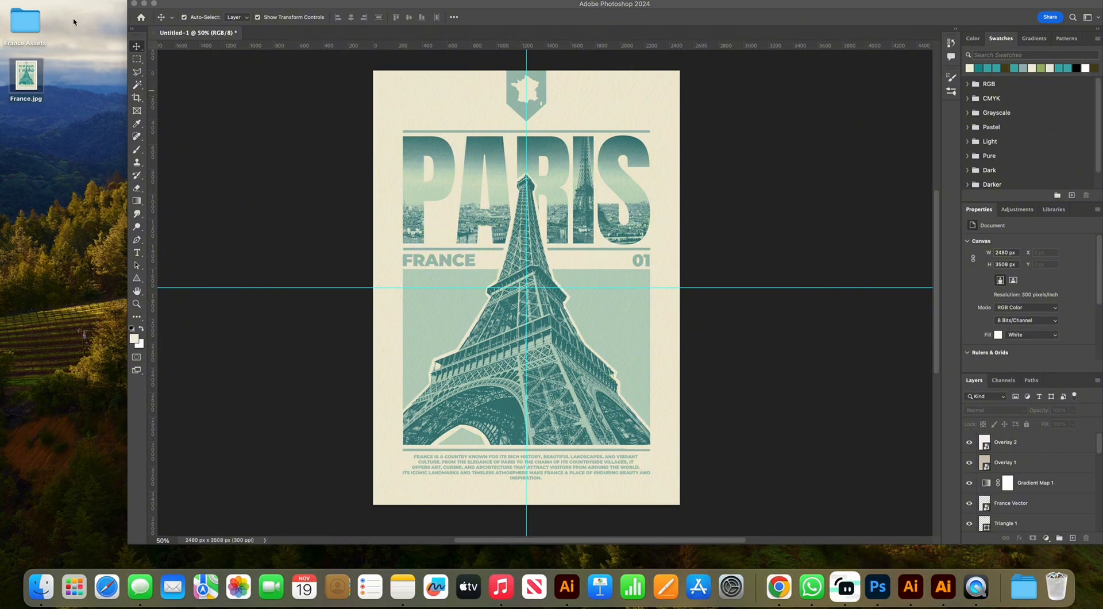
{"action": "left_click", "coordinate": [134, 4]}
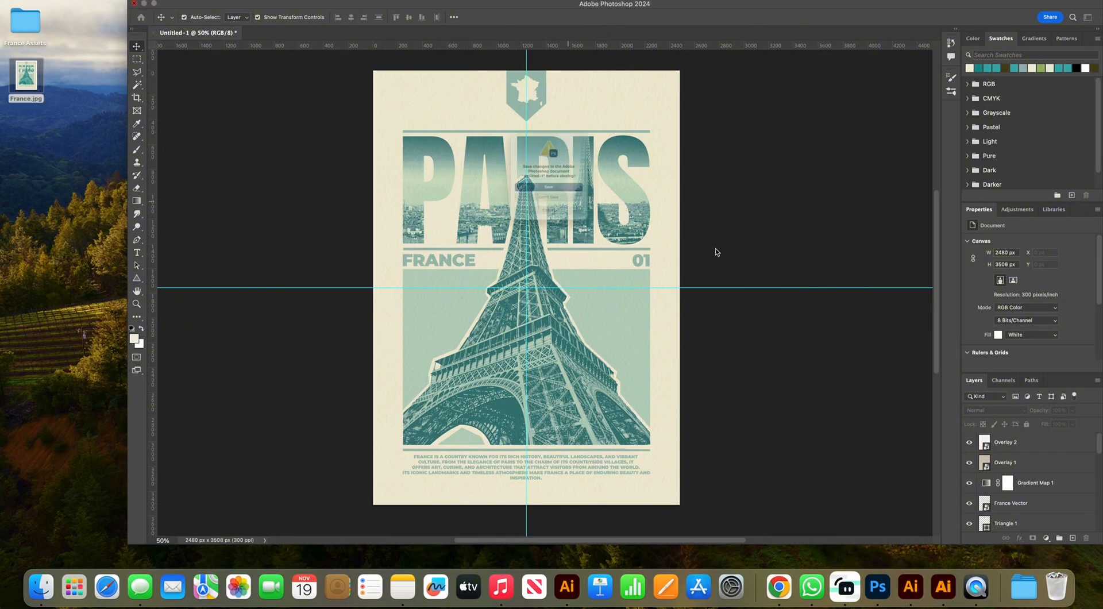
{"action": "left_click", "coordinate": [568, 211]}
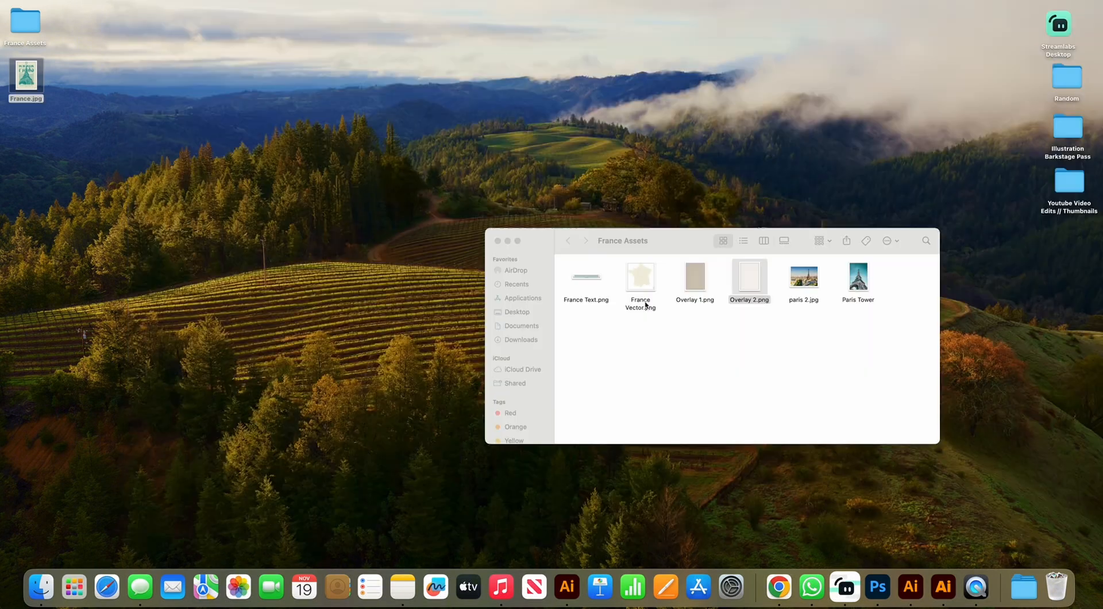
{"action": "left_click", "coordinate": [497, 241]}
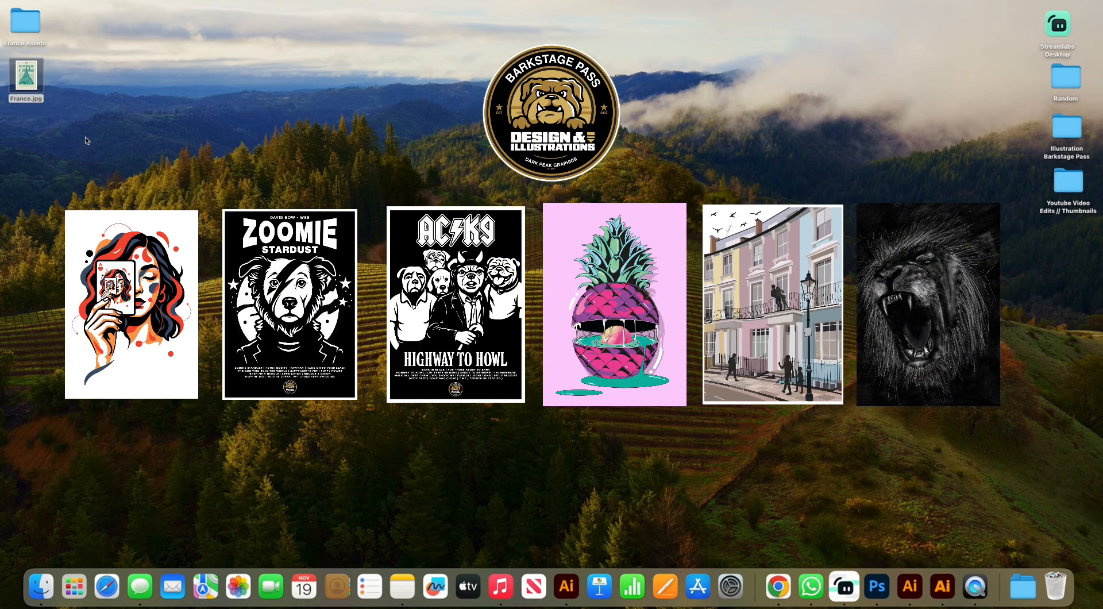
Preview the finished France.jpg poster from the desktop
{"action": "left_click", "coordinate": [50, 98]}
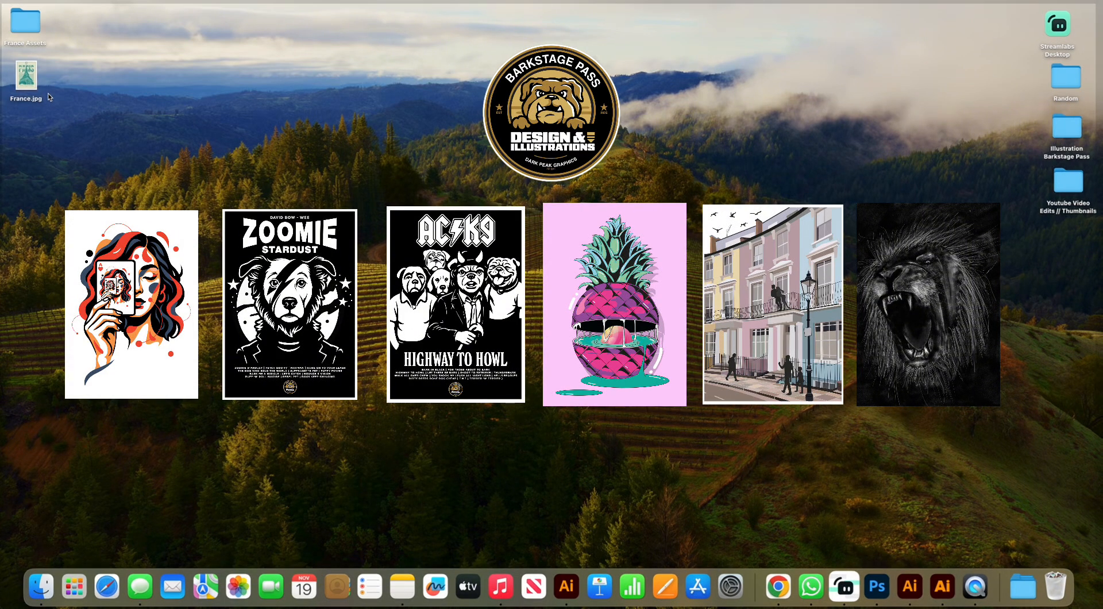
{"action": "left_click", "coordinate": [30, 86]}
{"action": "key", "text": "space"}
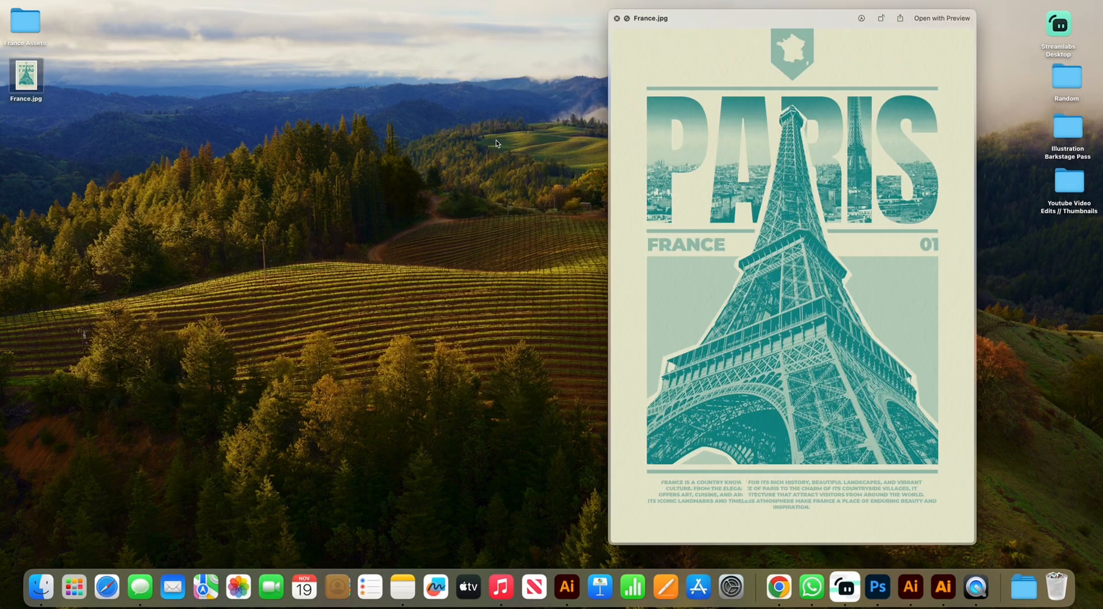